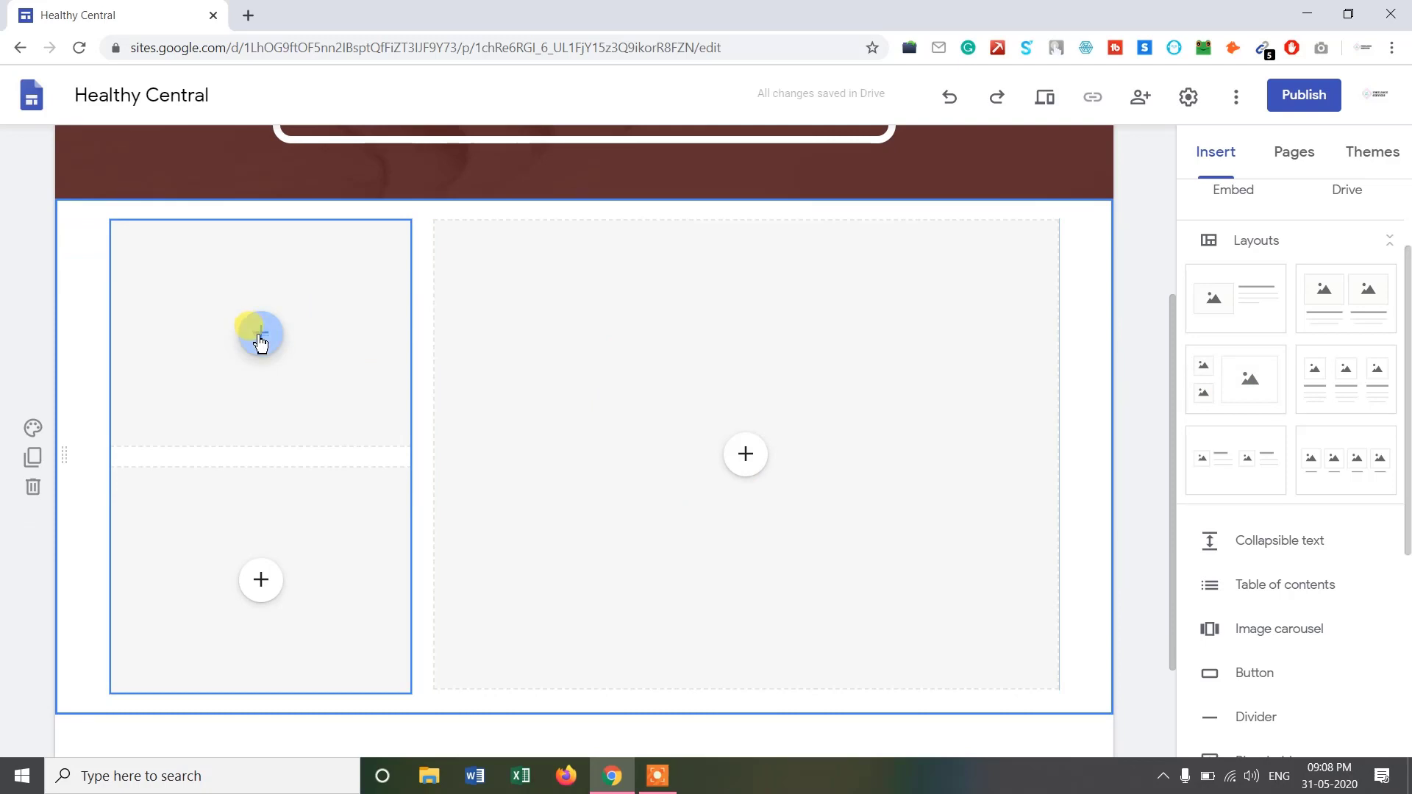
# Upload the sunset runner, stethoscope-on-laptop and matcha tea photos into the three image placeholders.
pyautogui.click(260, 334)
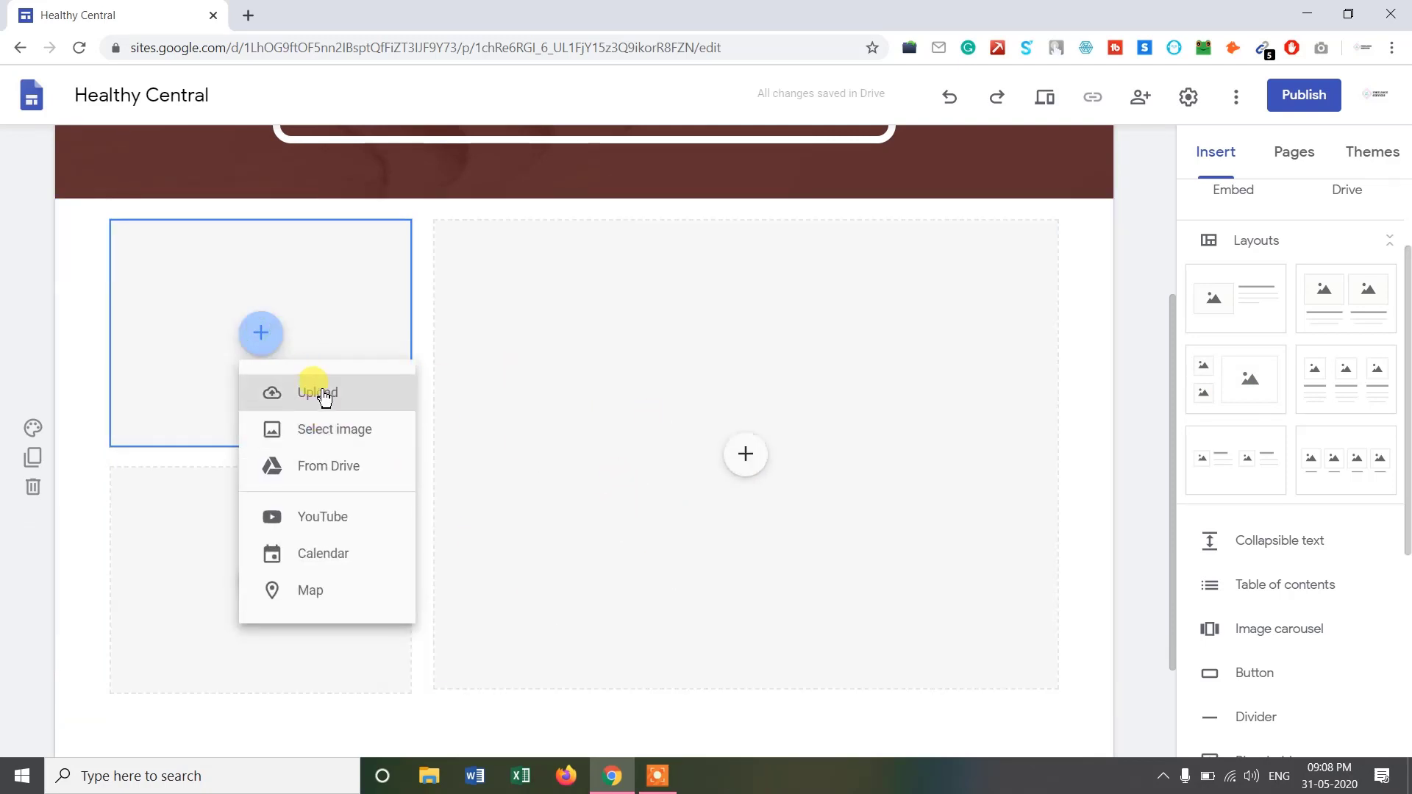
pyautogui.click(323, 396)
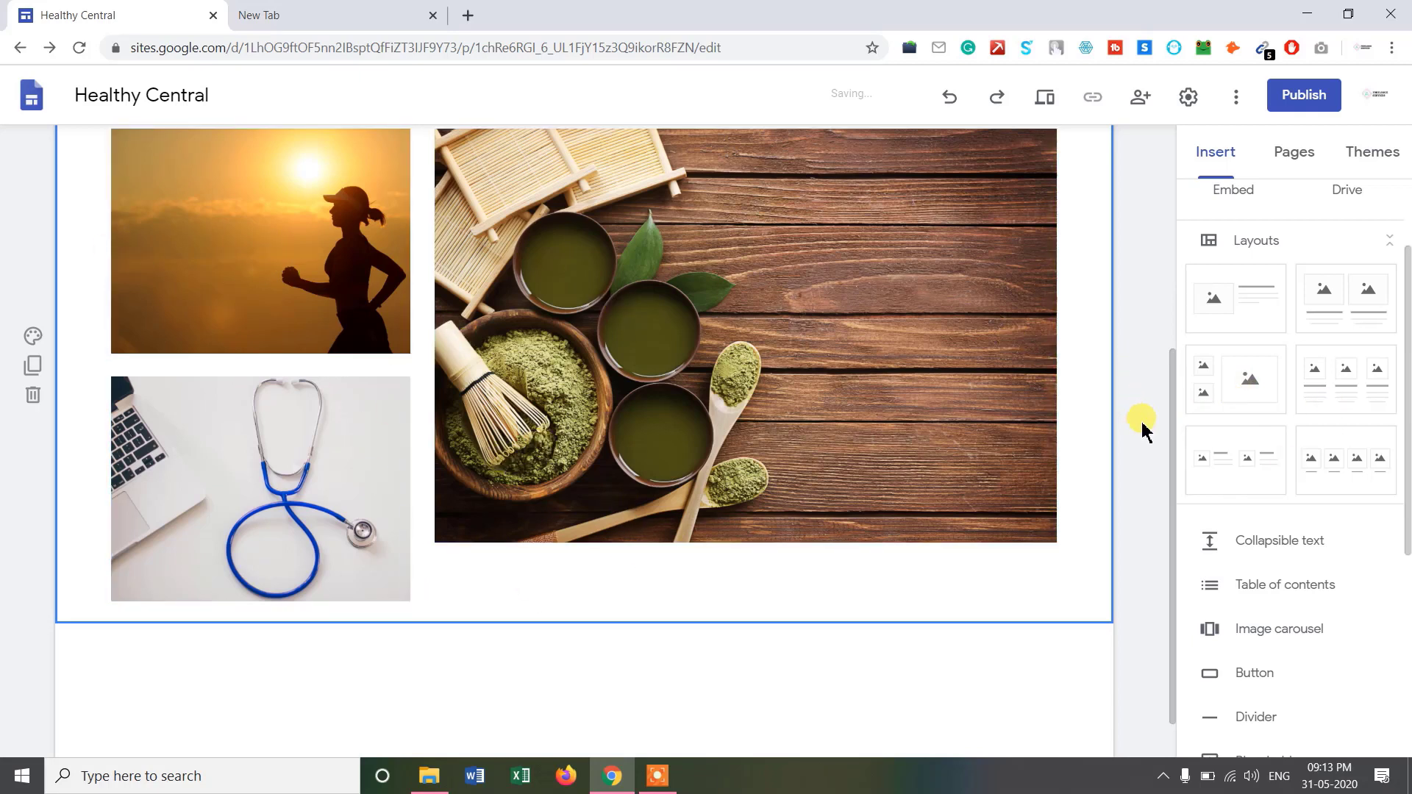
pyautogui.scroll(-1, 1145, 425)
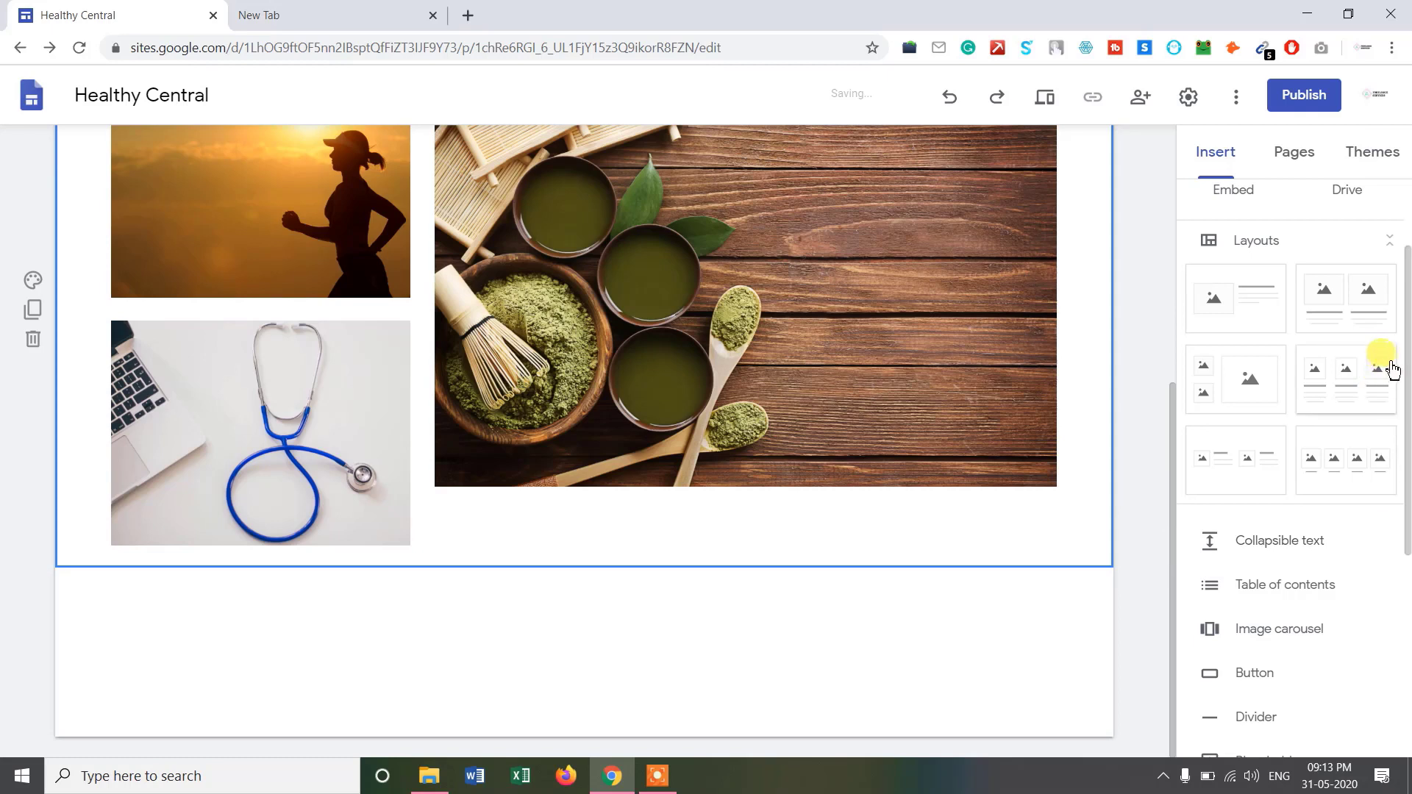
pyautogui.scroll(2, 1407, 316)
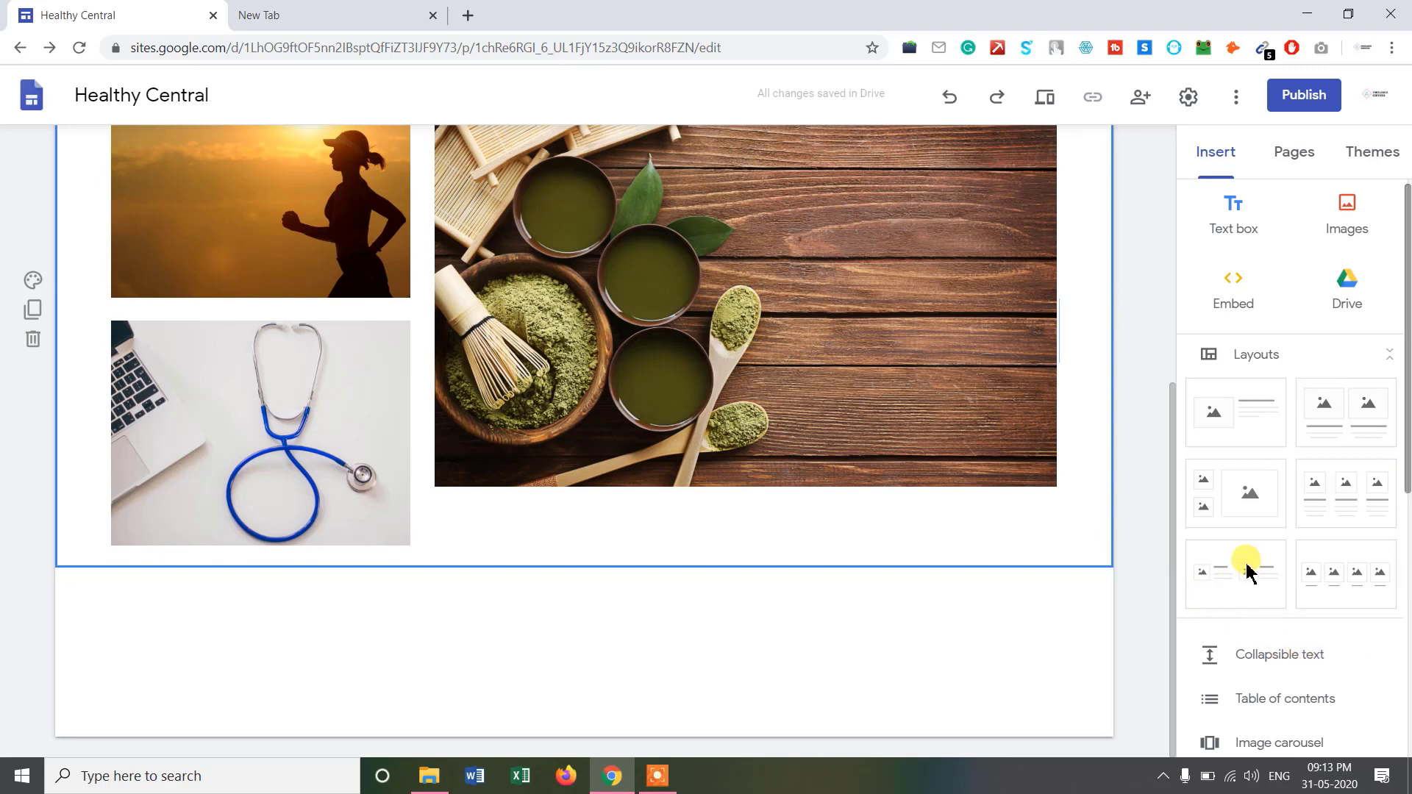
pyautogui.scroll(-5, 1248, 567)
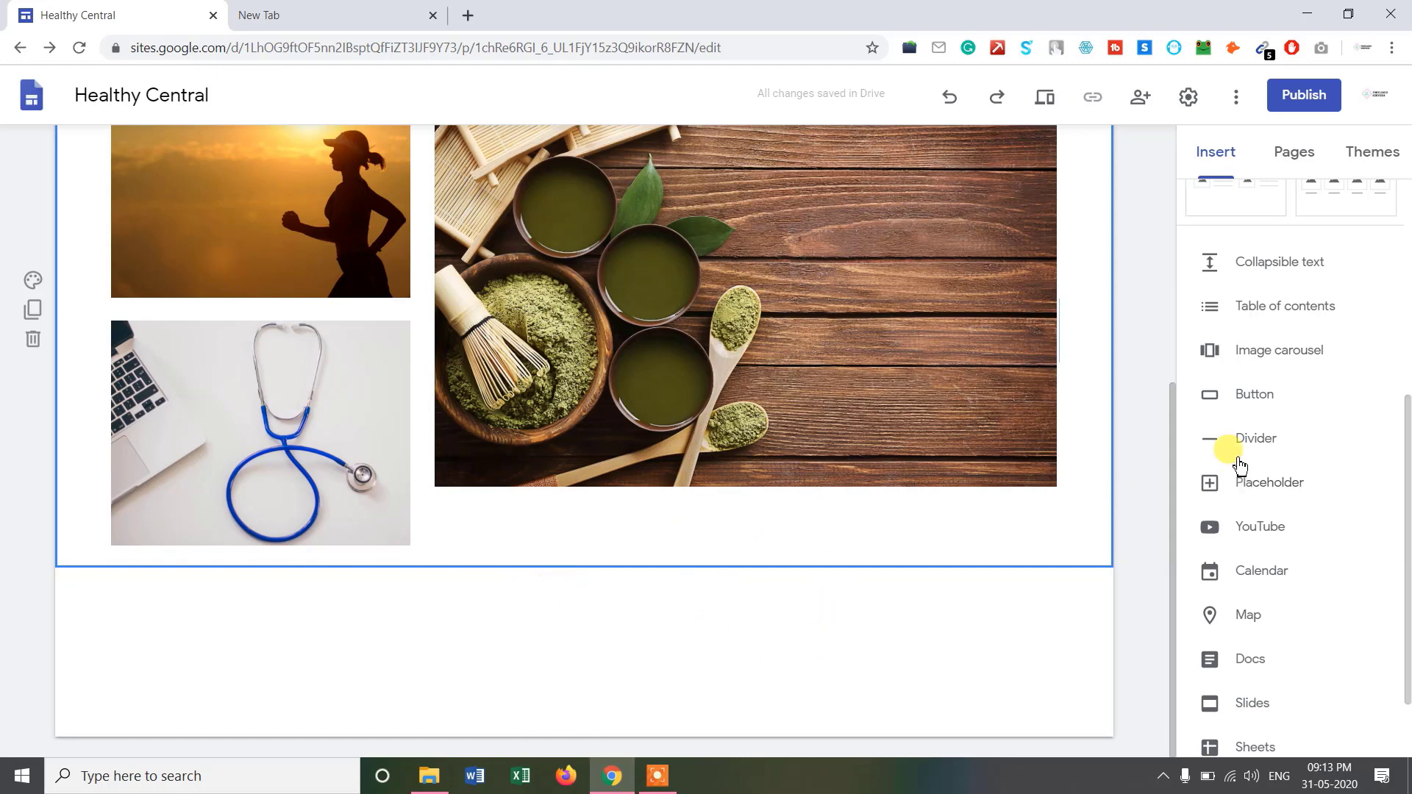
# Insert an 'About' button linked to the About Us page.
pyautogui.click(1256, 404)
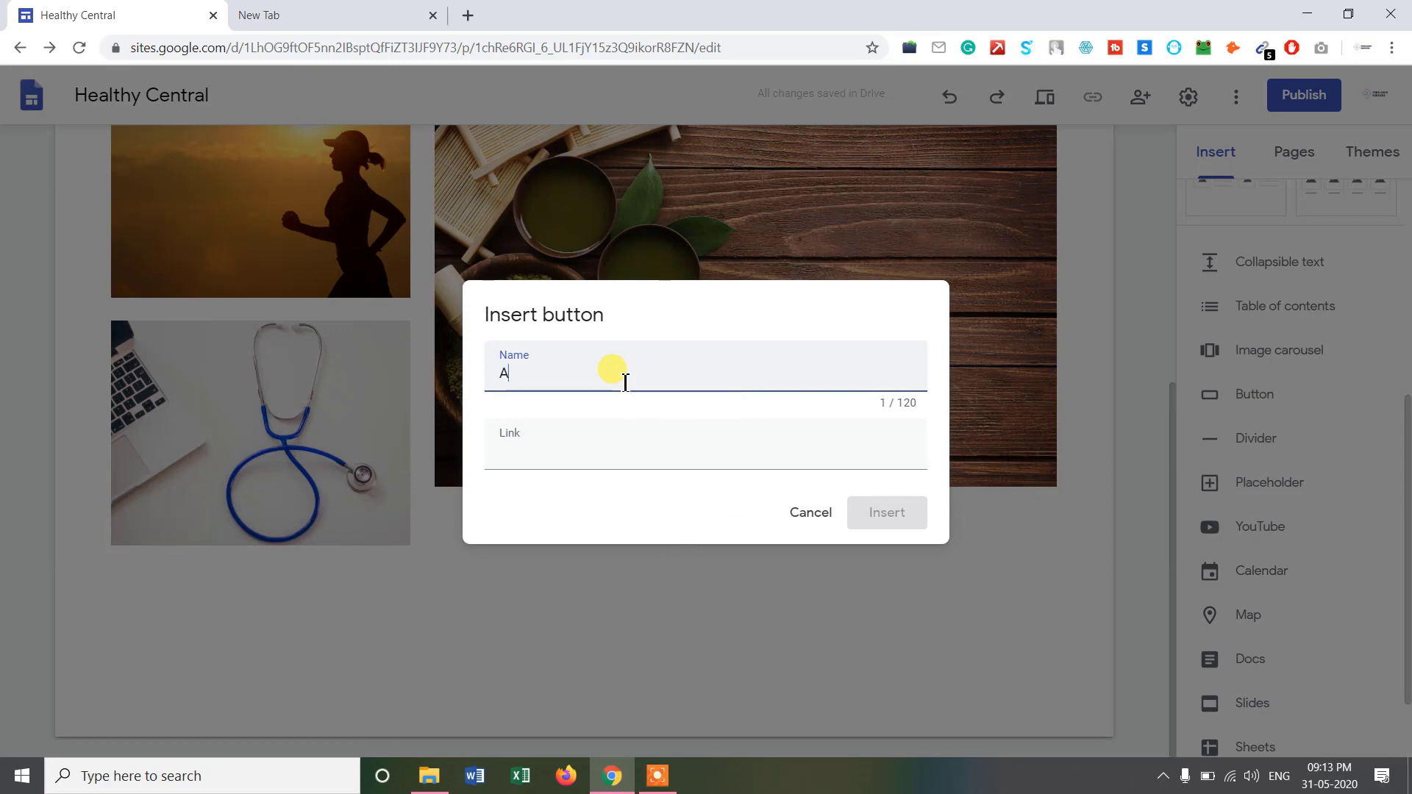
pyautogui.click(585, 449)
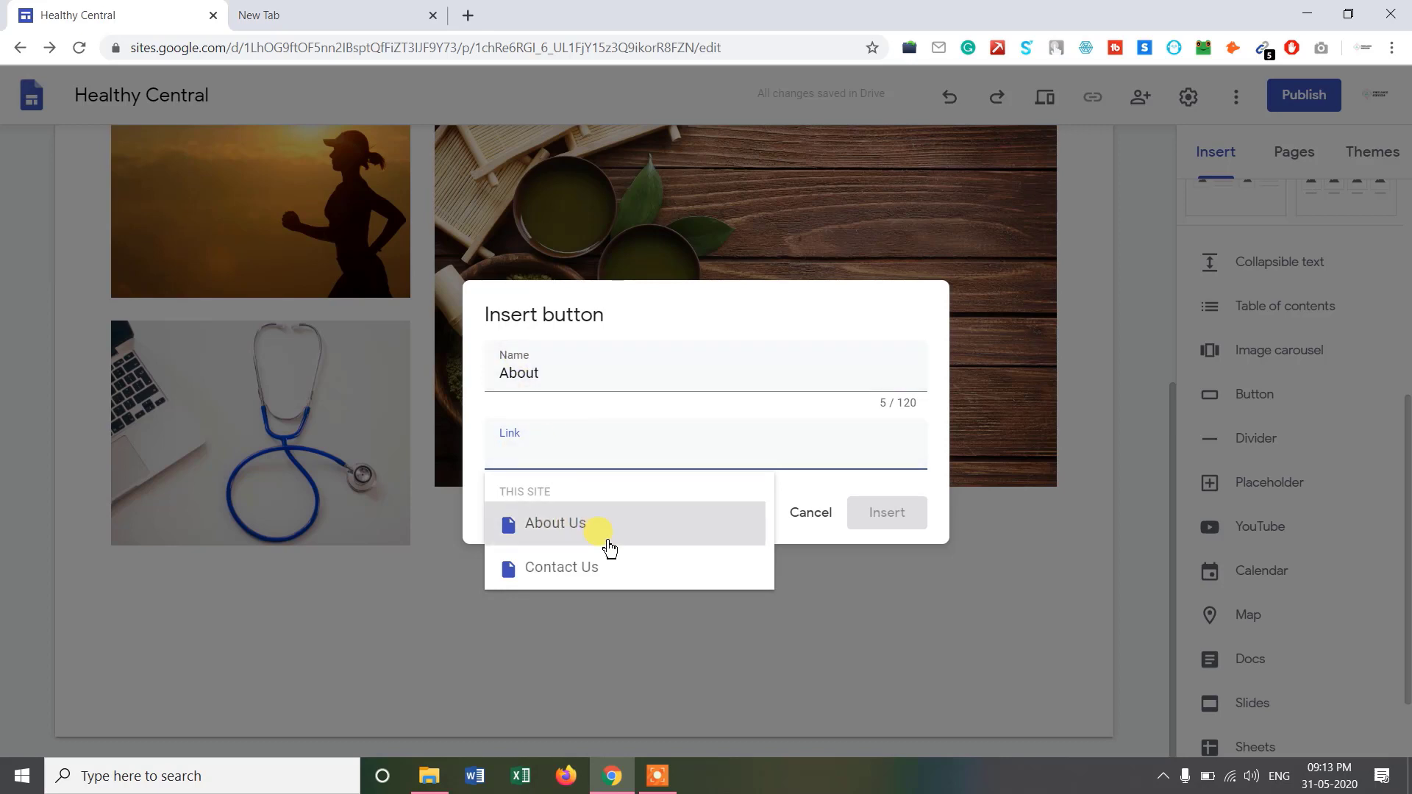
pyautogui.click(581, 523)
pyautogui.click(876, 524)
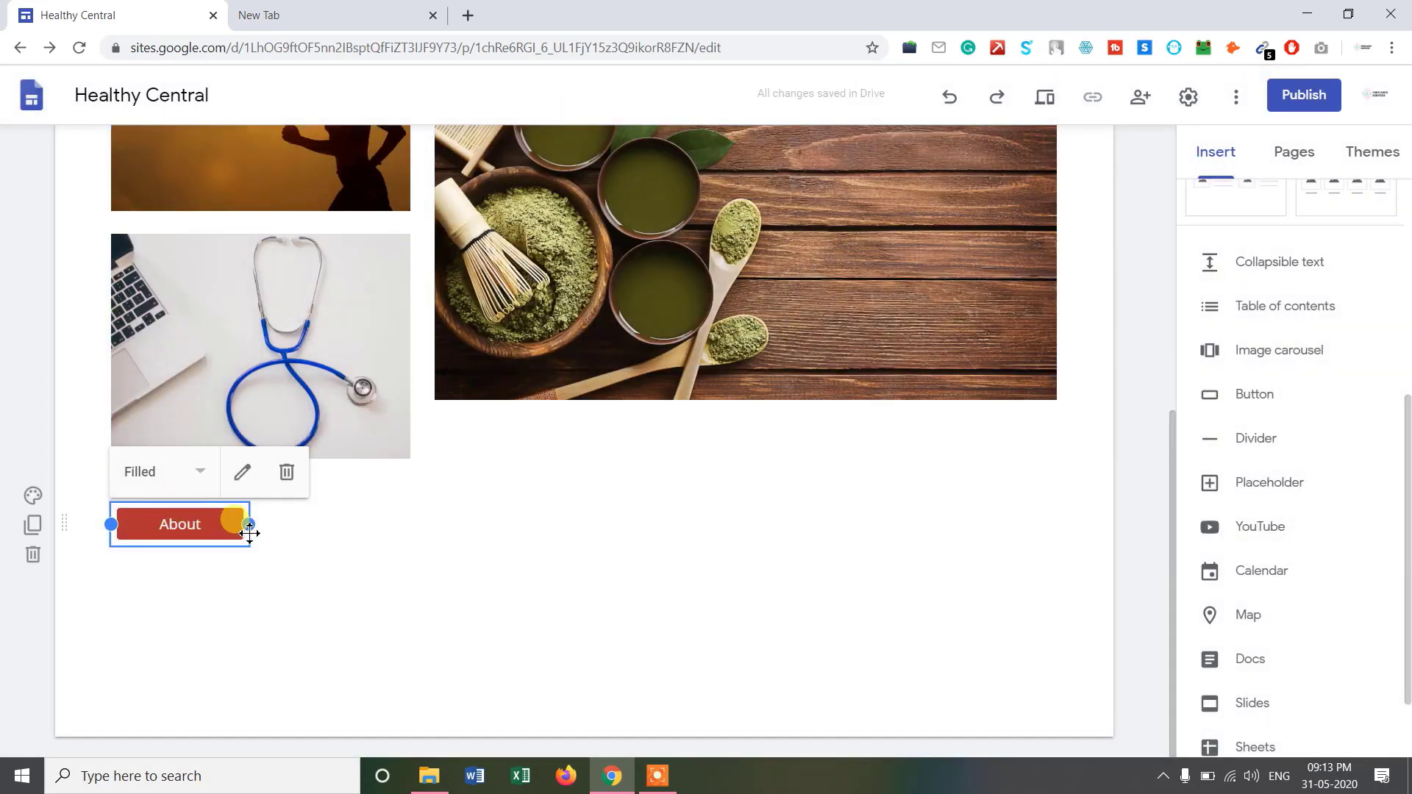
# Widen the About button and centre it below the three photos.
pyautogui.moveTo(250, 526); pyautogui.dragTo(329, 526)
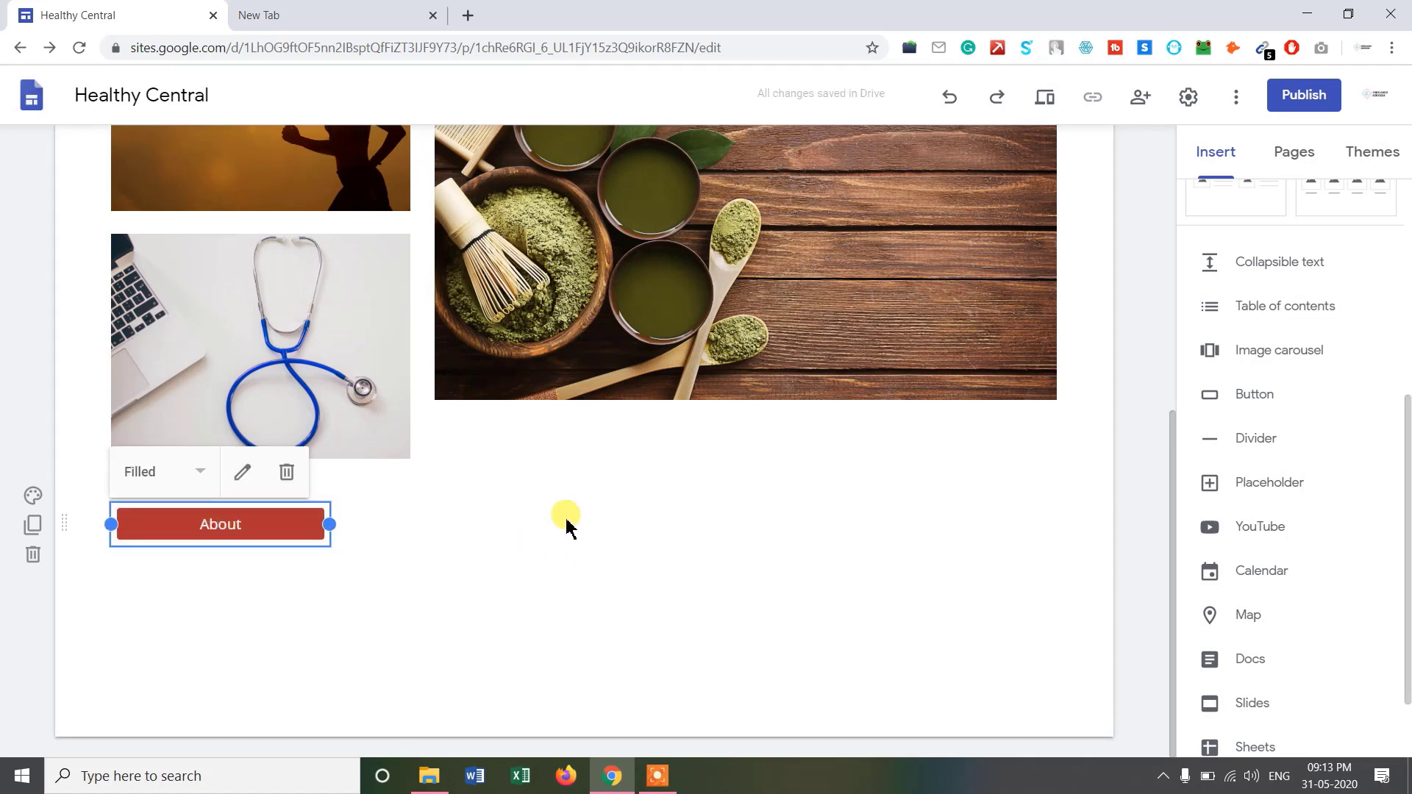
pyautogui.moveTo(247, 517); pyautogui.dragTo(556, 534)
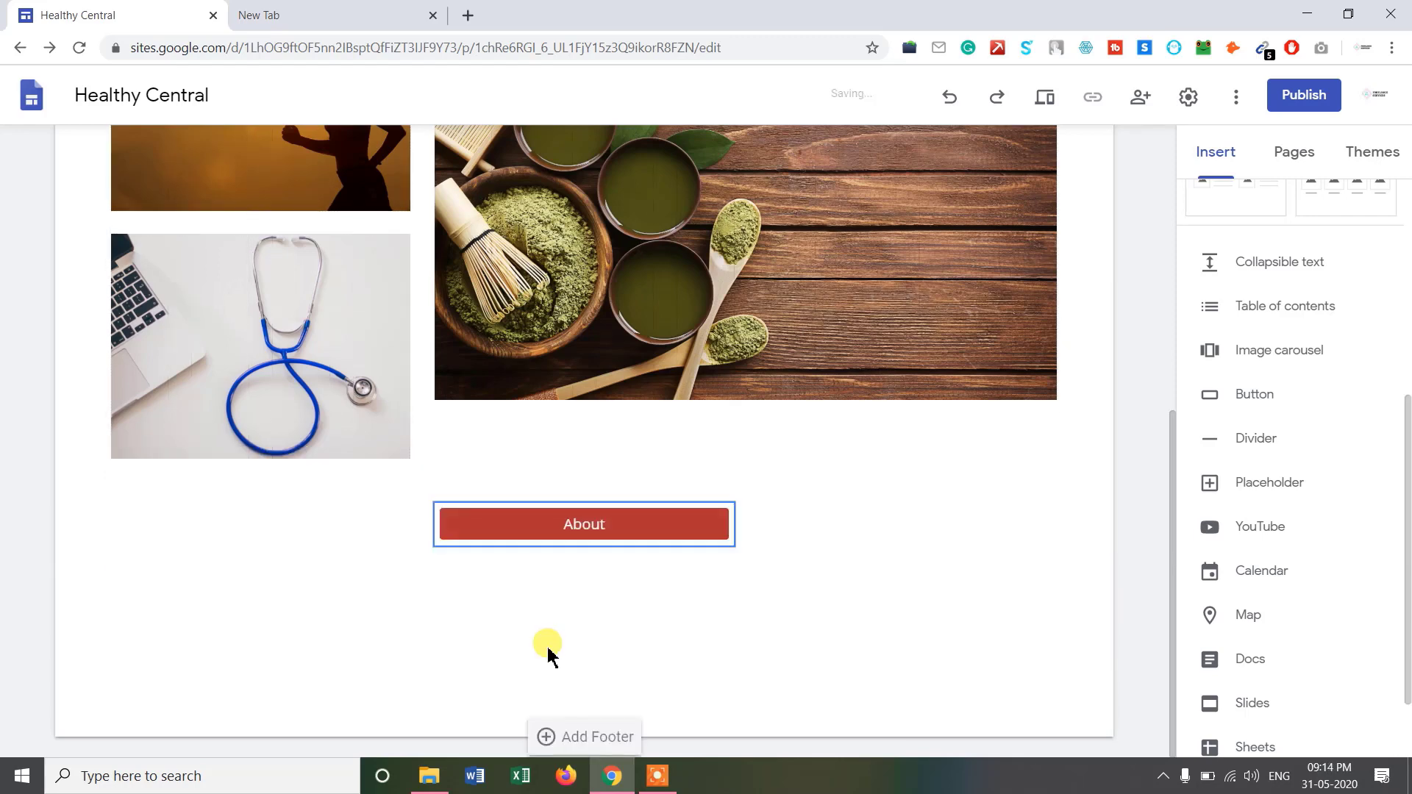
pyautogui.moveTo(1172, 507); pyautogui.dragTo(1138, 488)
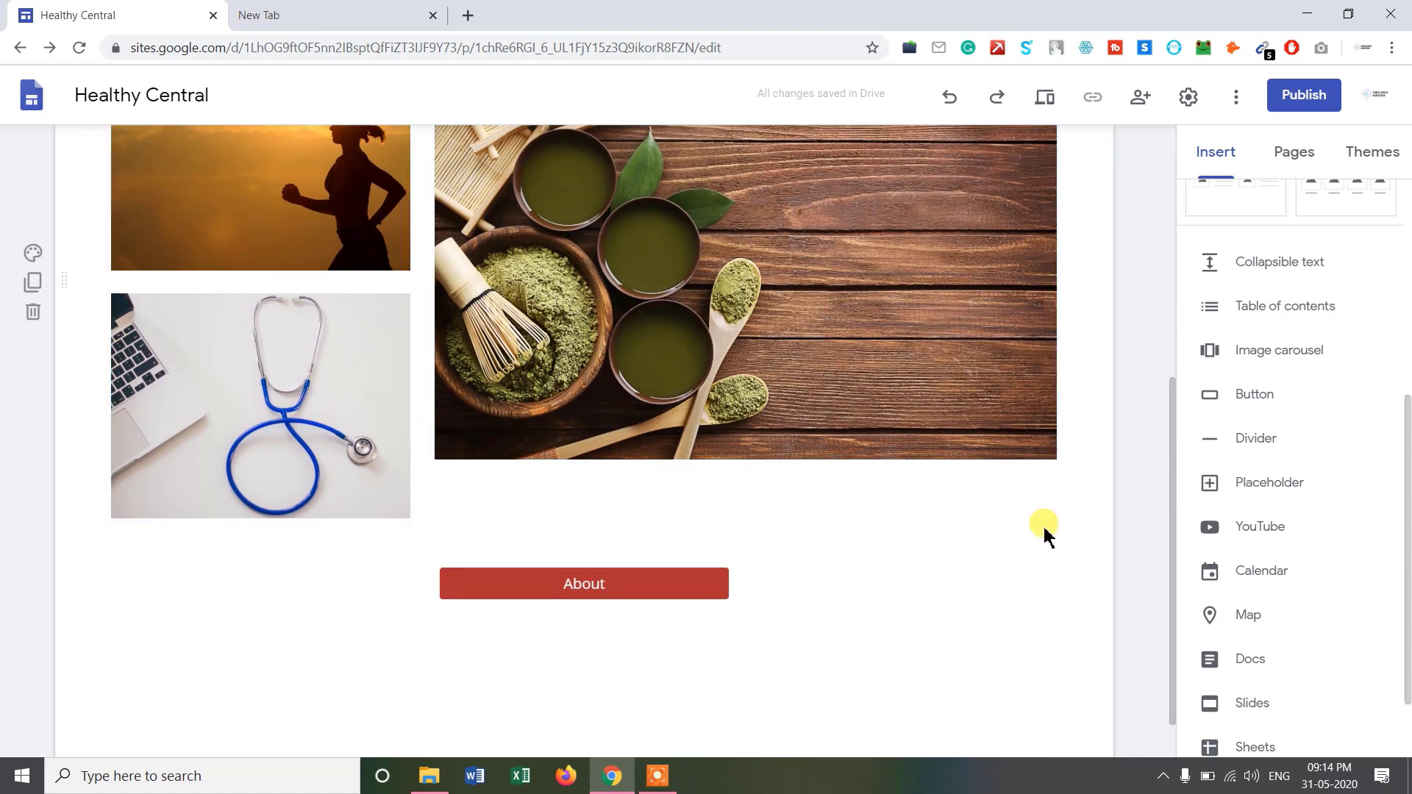
pyautogui.scroll(-2, 1293, 522)
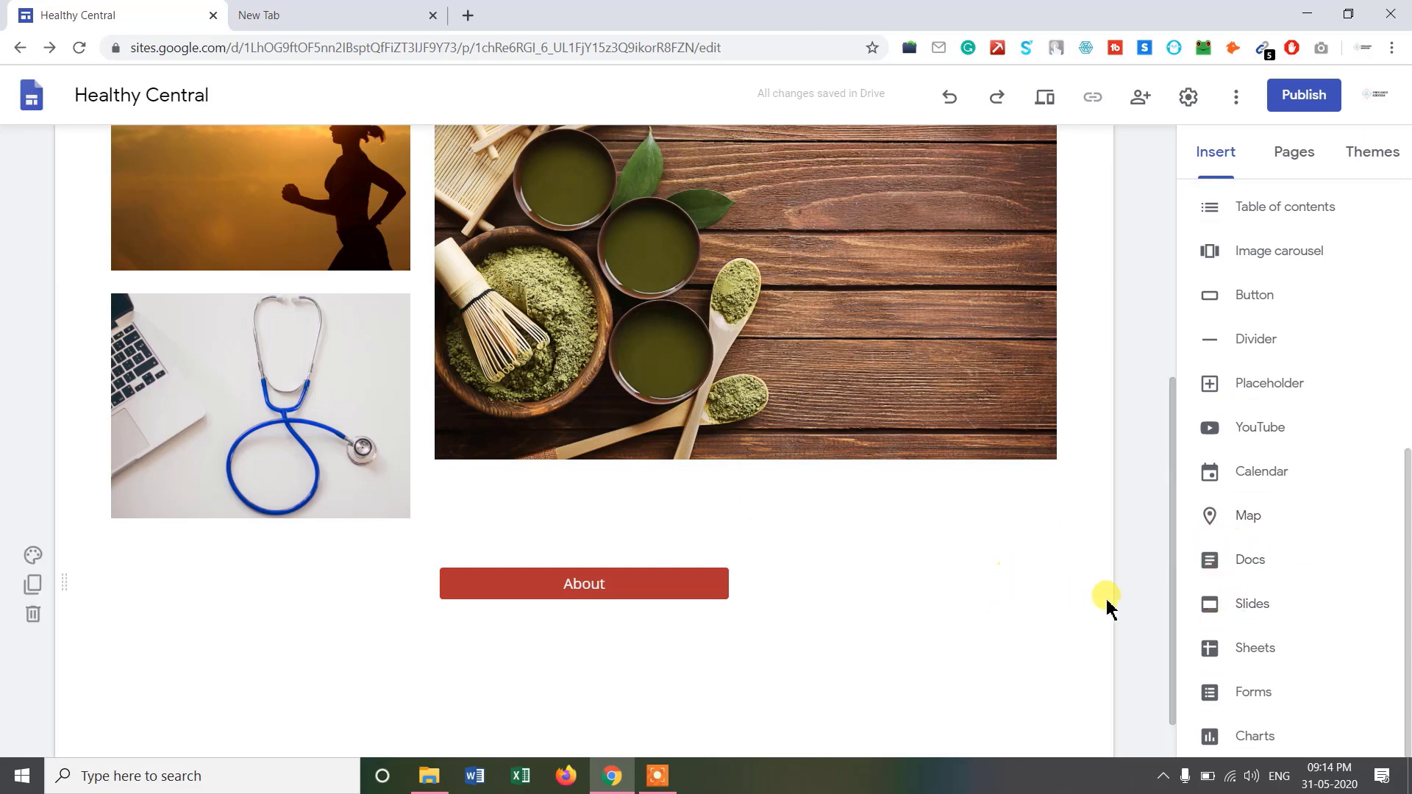
# Insert two dividers, moving the first above the About button and leaving the second below it.
pyautogui.click(1252, 343)
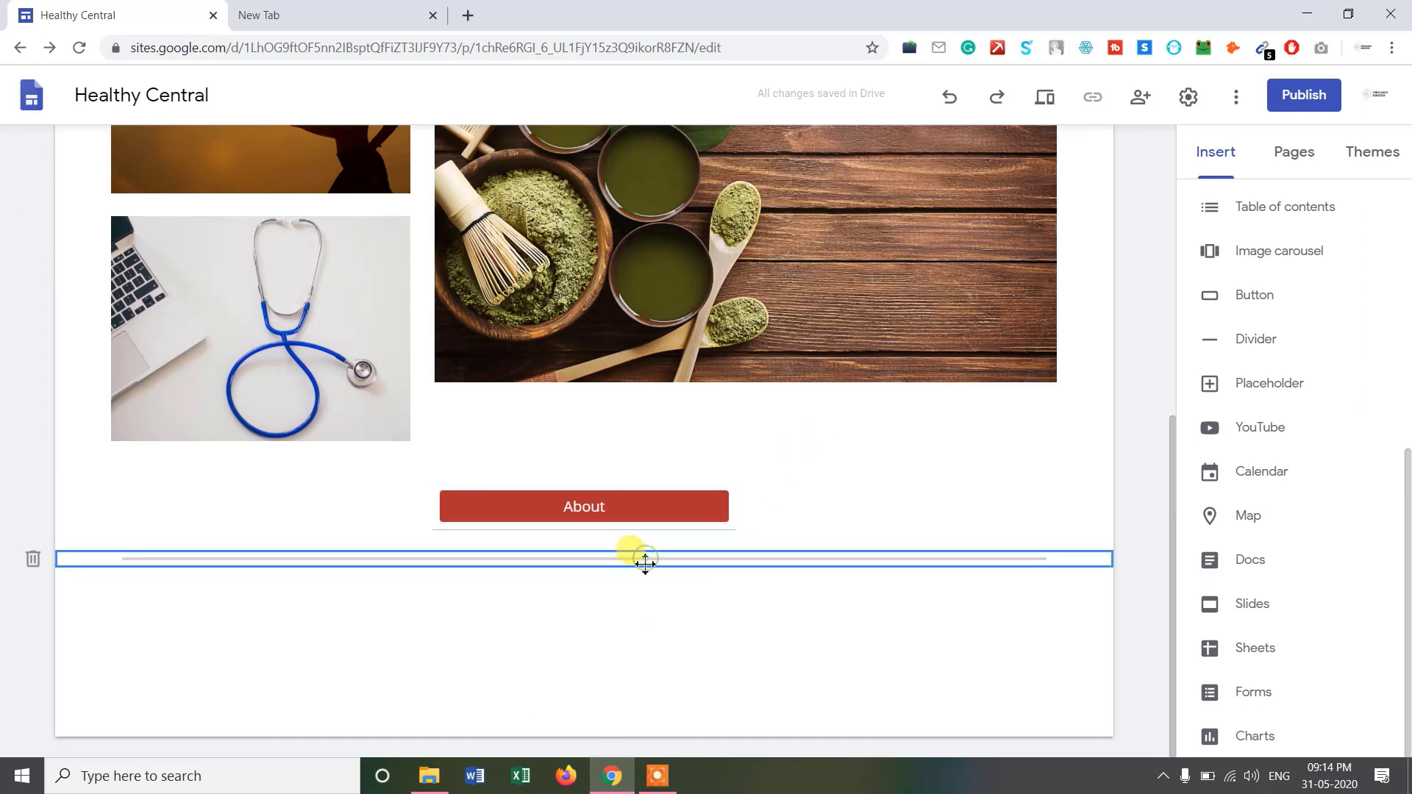
pyautogui.moveTo(642, 567)
pyautogui.mouseDown()
pyautogui.moveTo(650, 491)
pyautogui.moveTo(627, 224)
pyautogui.moveTo(653, 102)
pyautogui.moveTo(686, 183)
pyautogui.moveTo(655, 214)
pyautogui.moveTo(656, 398)
pyautogui.moveTo(631, 382)
pyautogui.moveTo(647, 702)
pyautogui.moveTo(669, 728)
pyautogui.moveTo(682, 495)
pyautogui.moveTo(656, 470)
pyautogui.mouseUp()
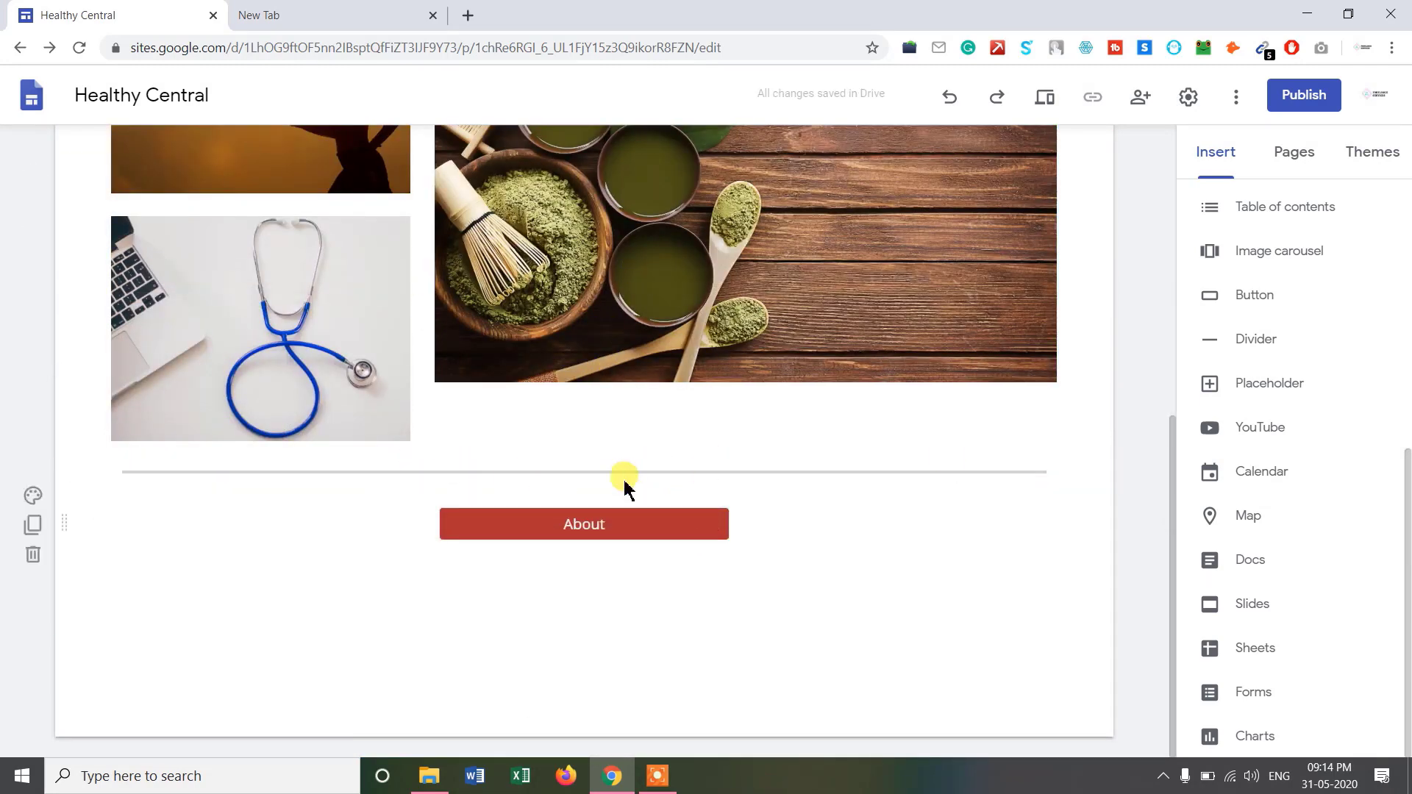
pyautogui.click(1236, 340)
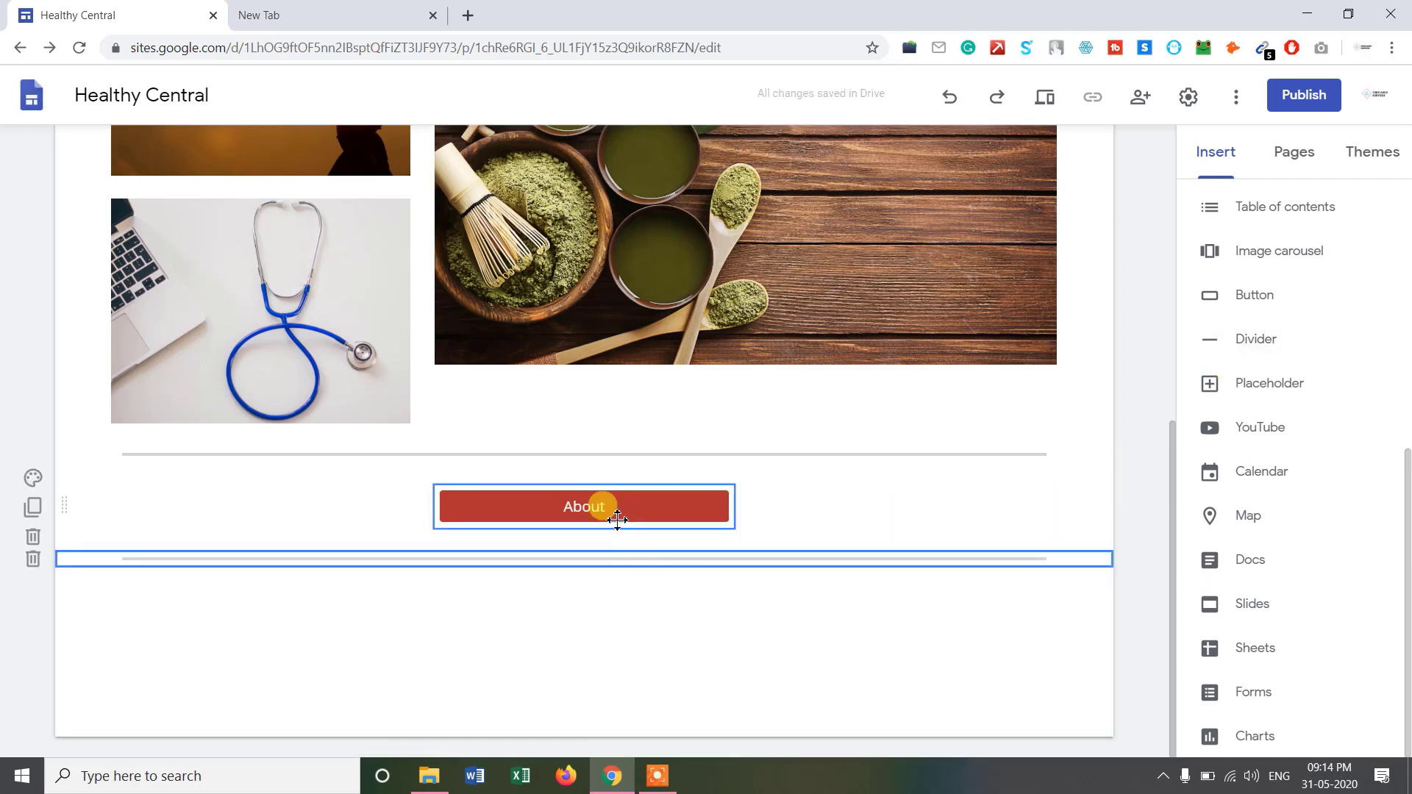
pyautogui.click(612, 594)
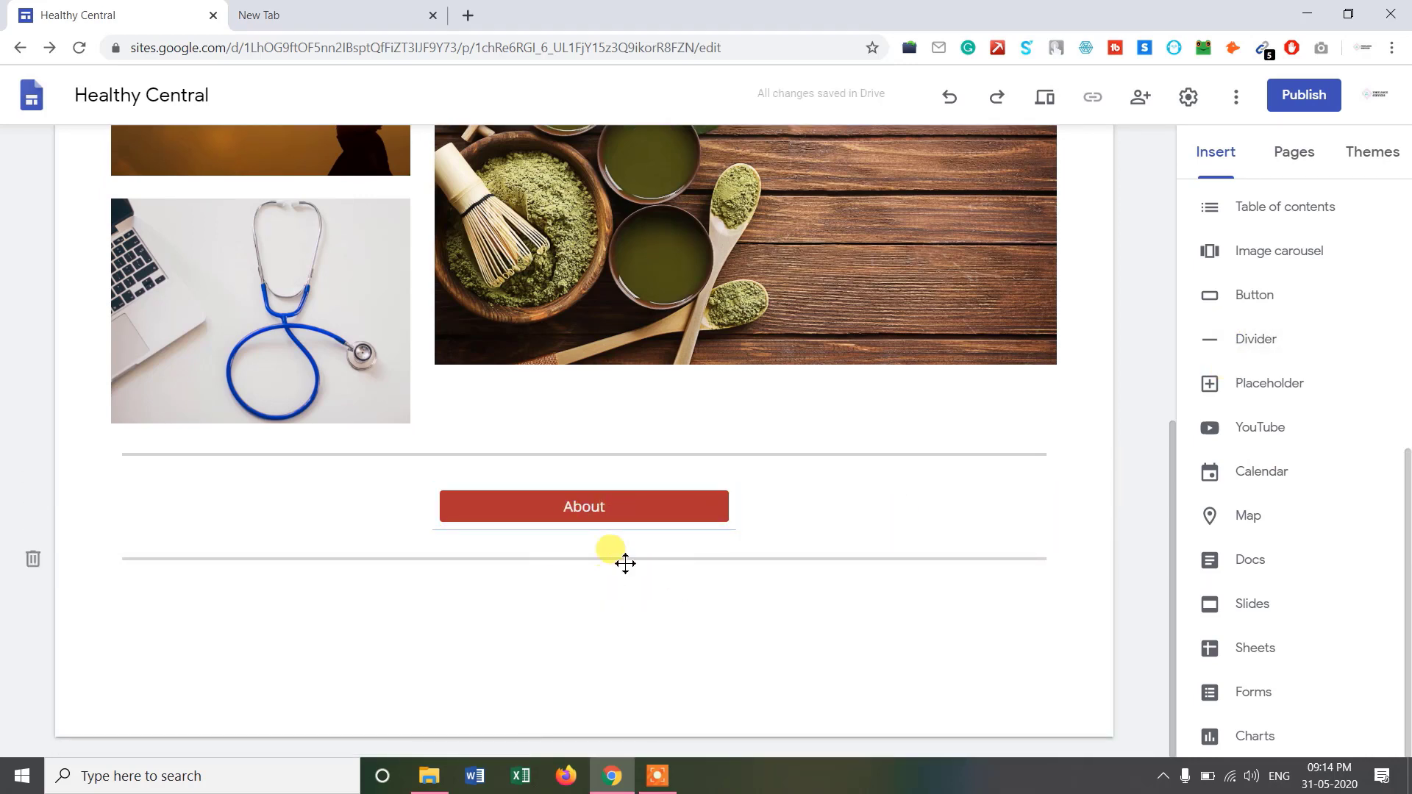
# Add a page footer reading '© healthycentral' and narrow its text box.
pyautogui.moveTo(593, 672)
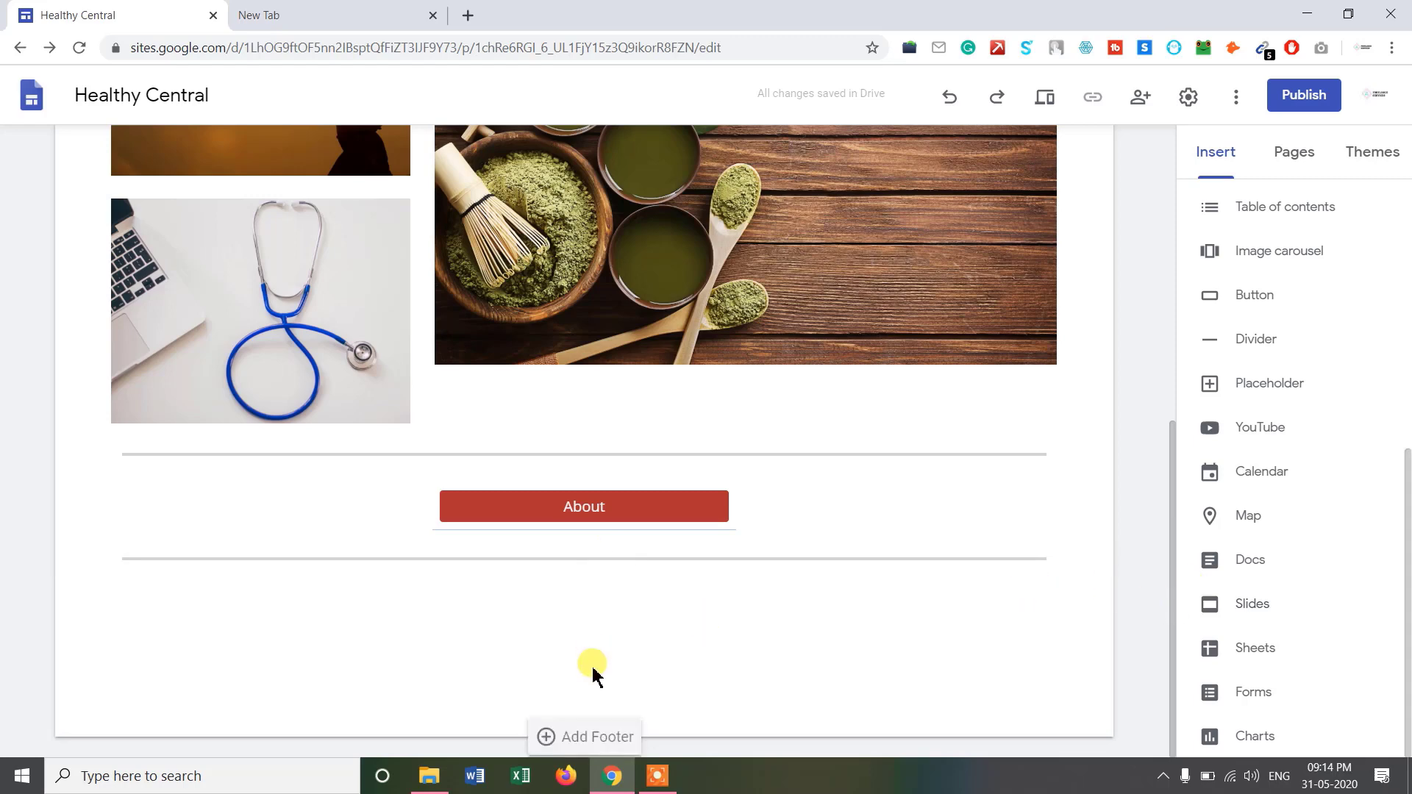
pyautogui.click(581, 739)
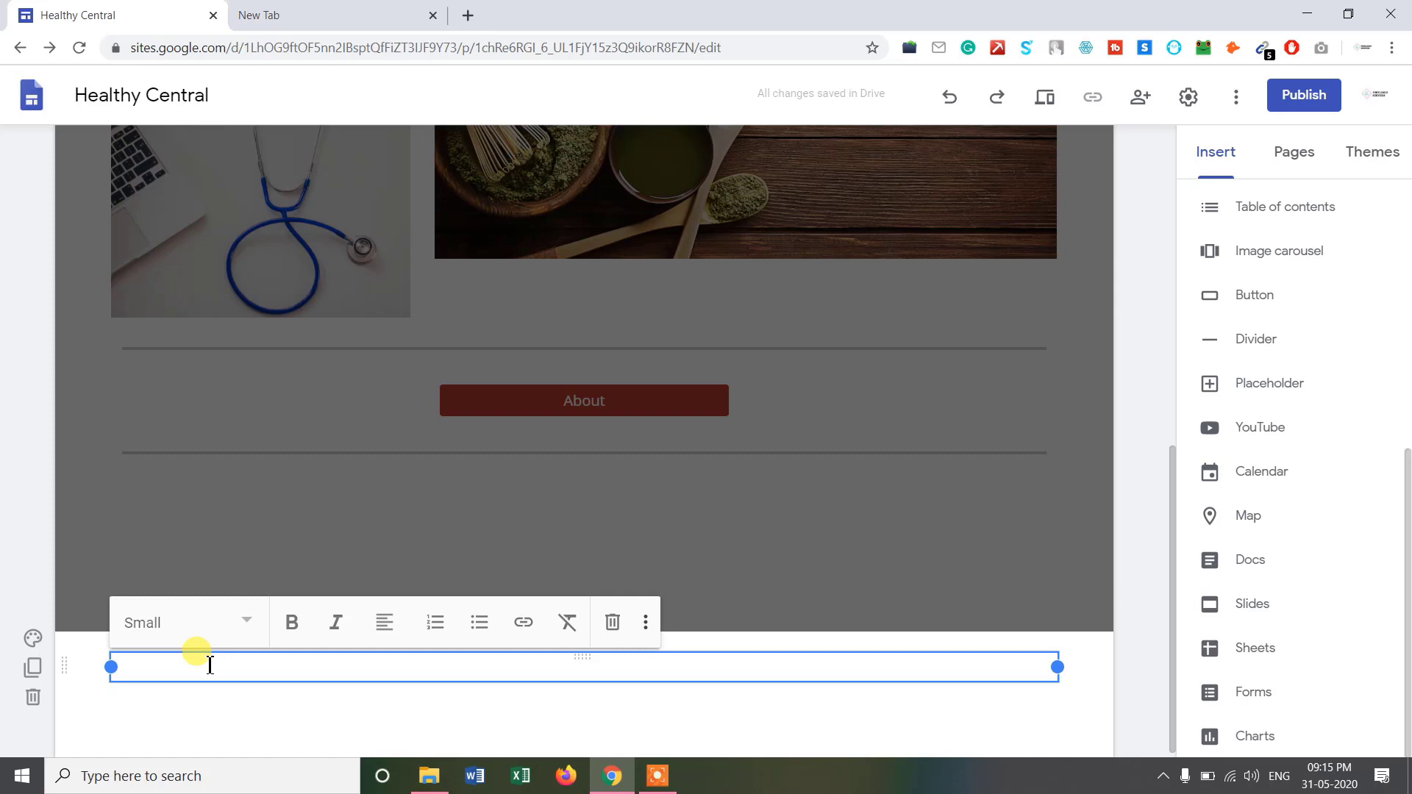
pyautogui.write('© healthycentral')
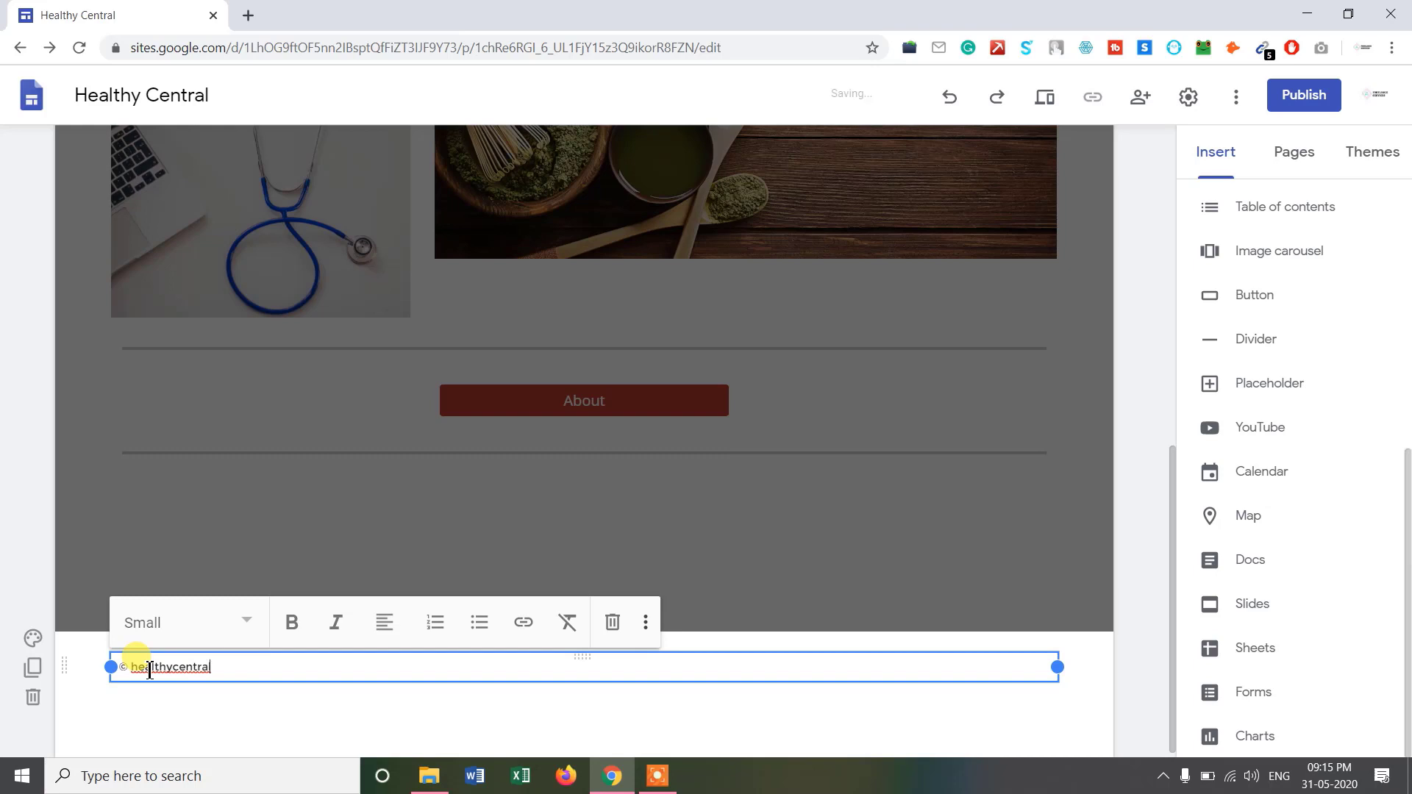
pyautogui.click(743, 721)
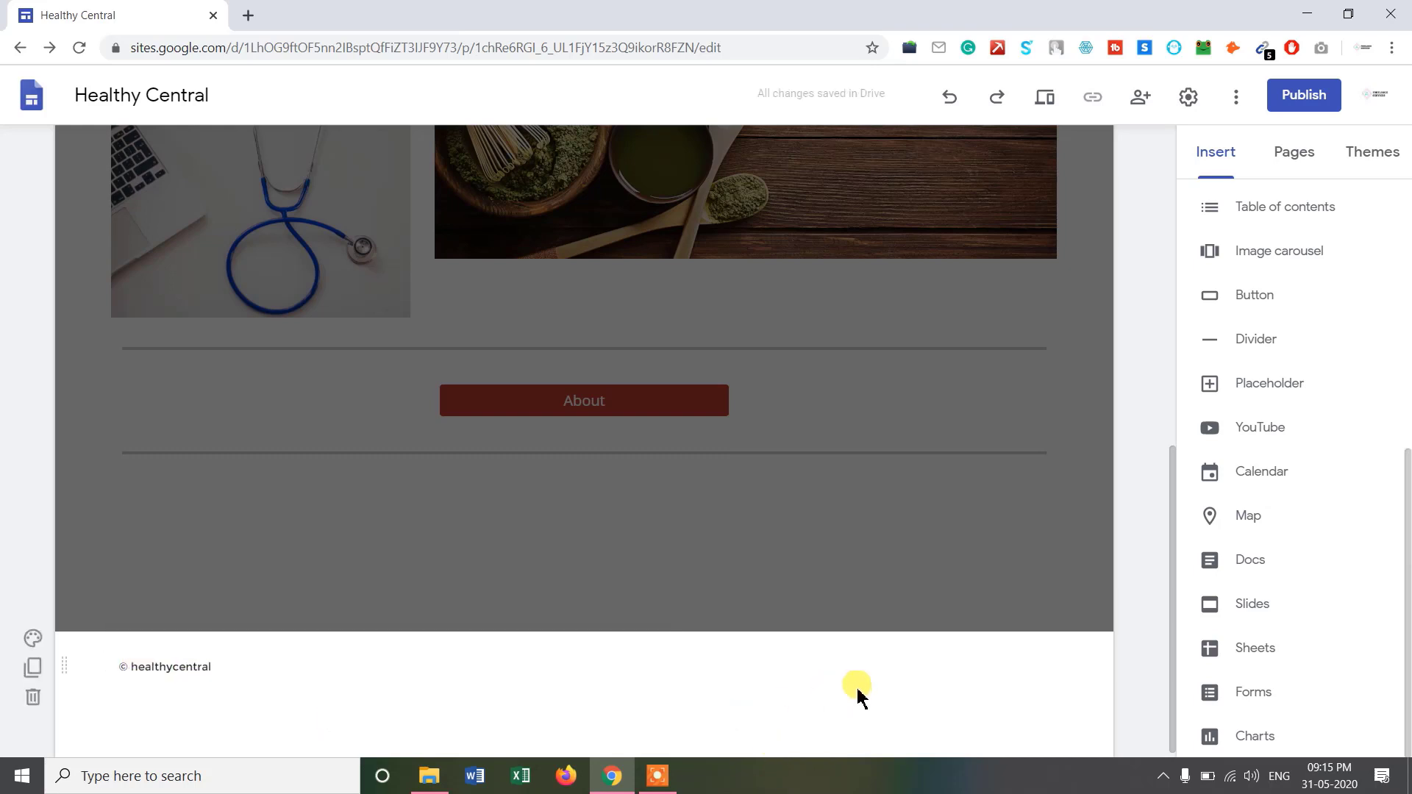
pyautogui.click(905, 675)
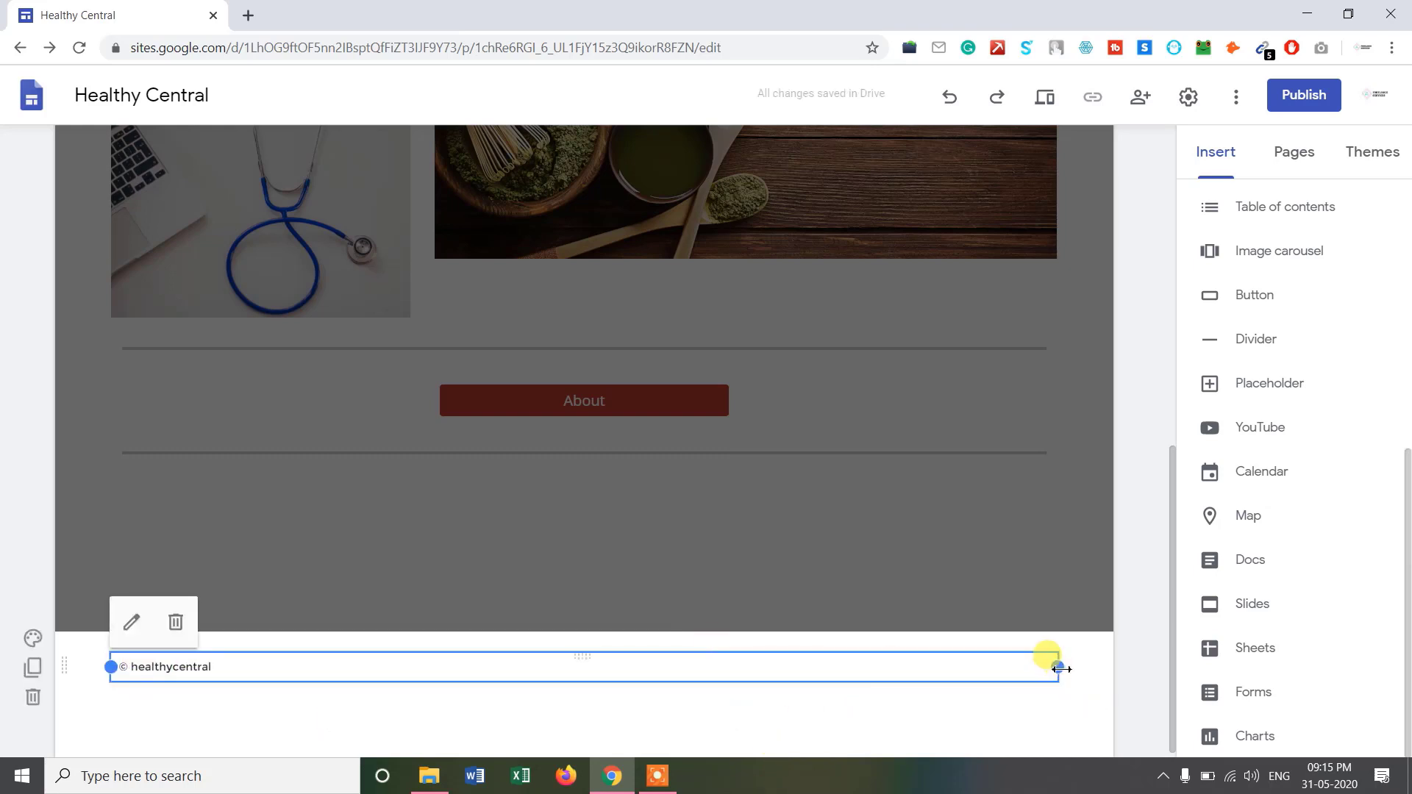
pyautogui.moveTo(1056, 667); pyautogui.dragTo(263, 594)
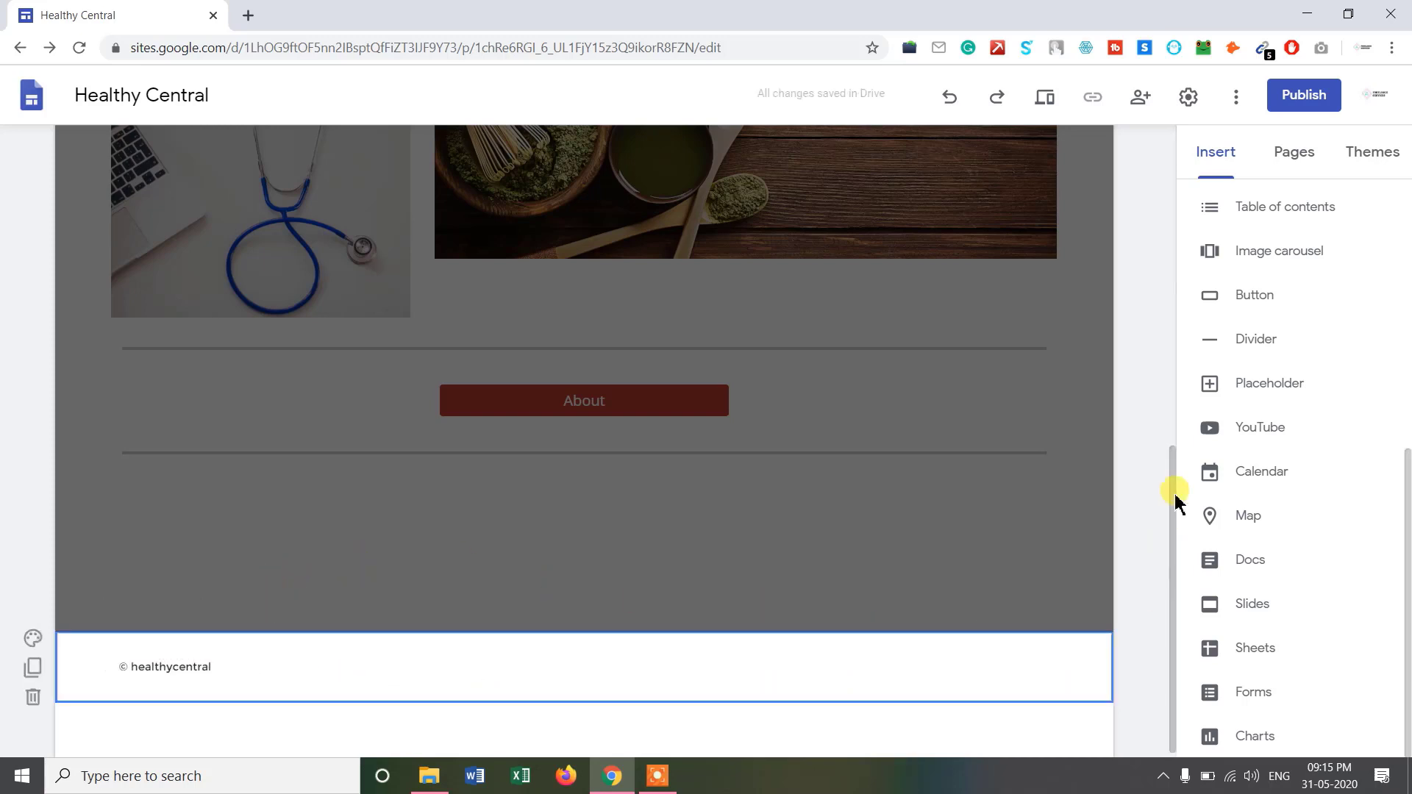
# Insert a Linkedin button with a web link and an Instagram button into the footer.
pyautogui.click(1242, 297)
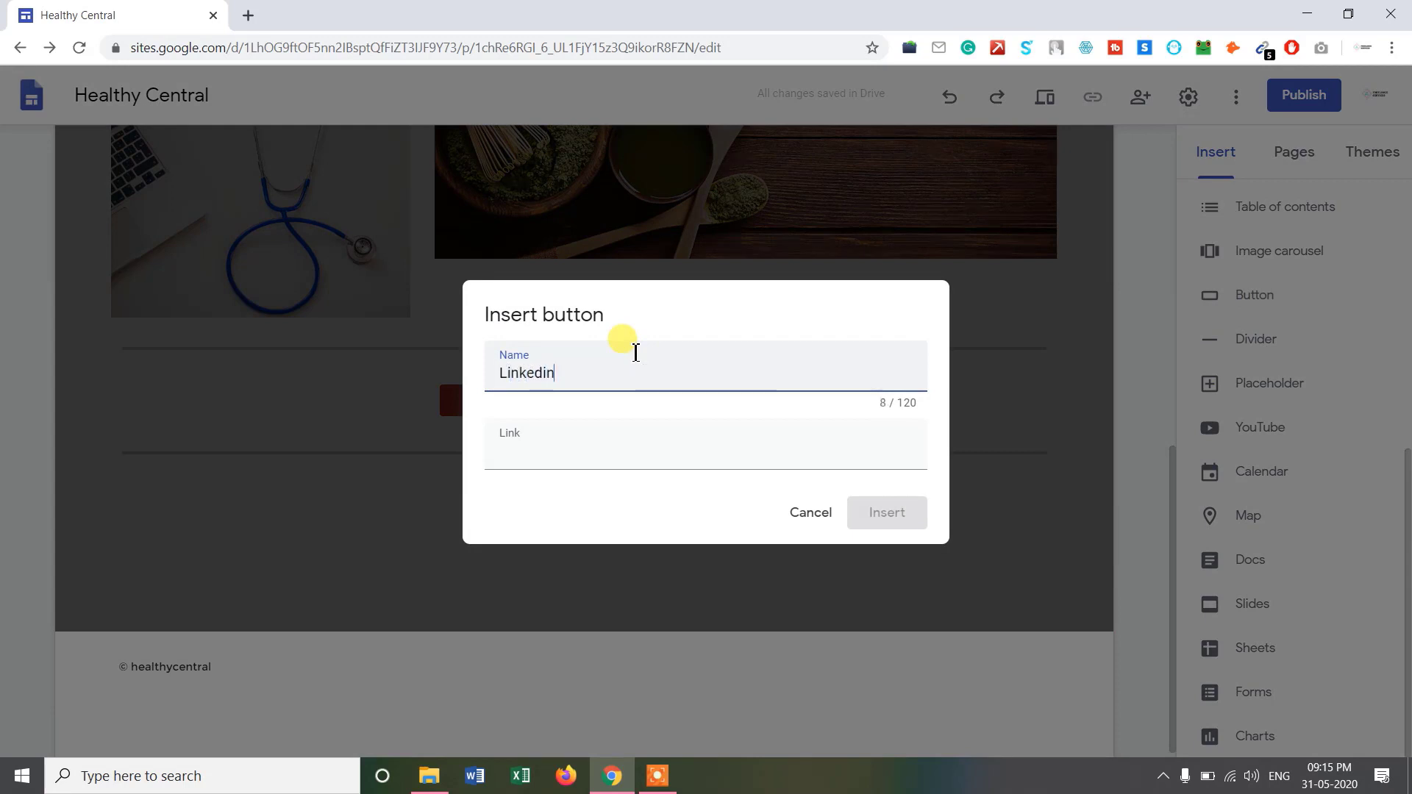
pyautogui.click(634, 454)
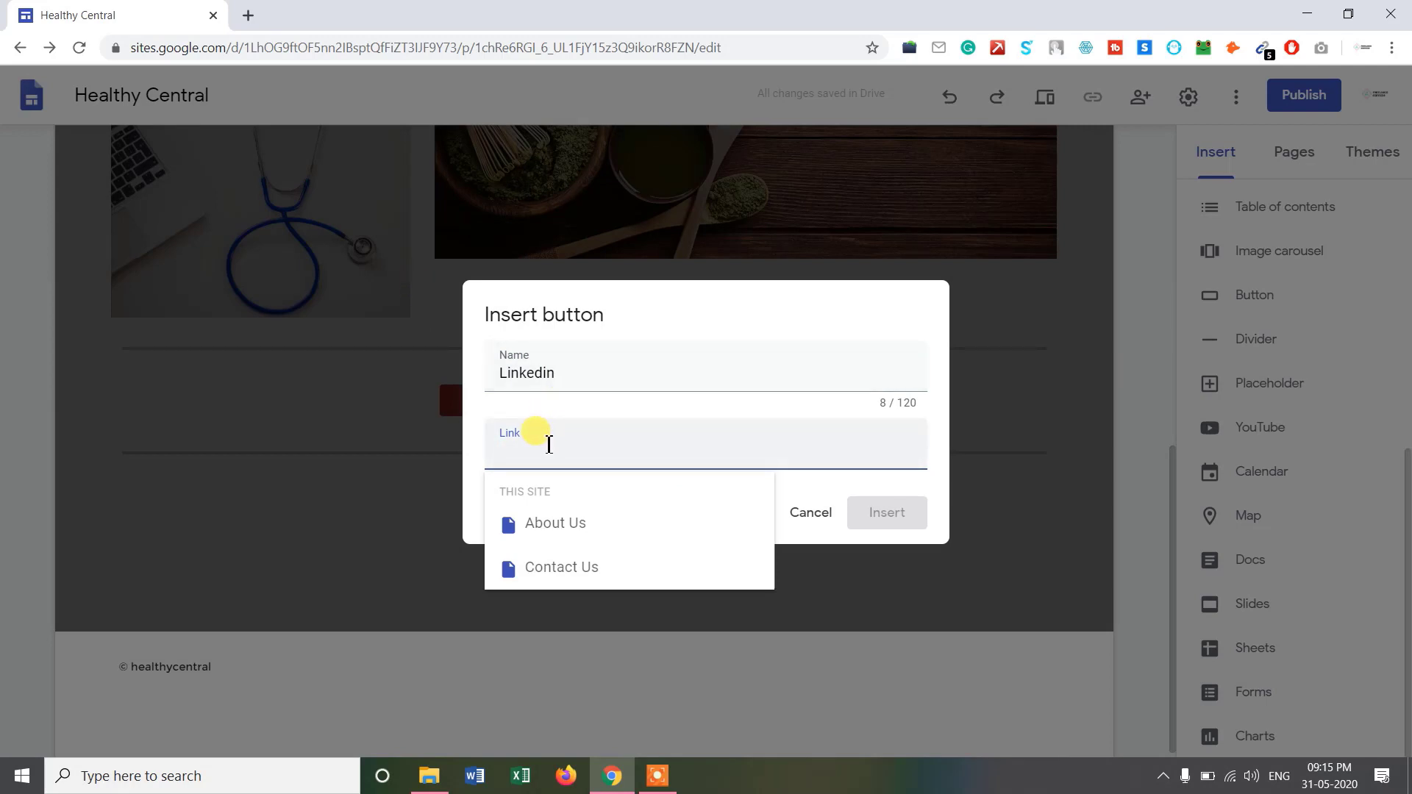
pyautogui.write('ht')
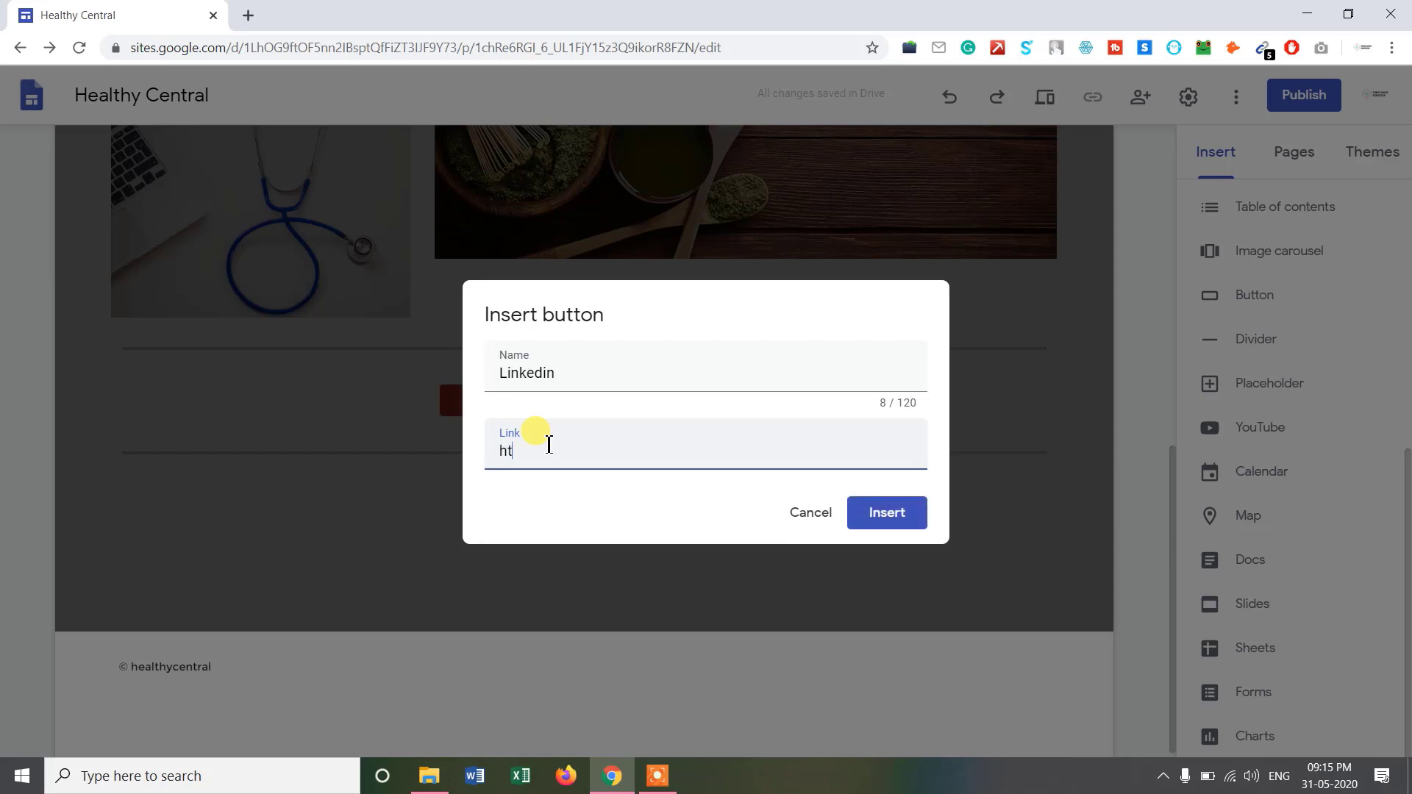
pyautogui.write('tps:/')
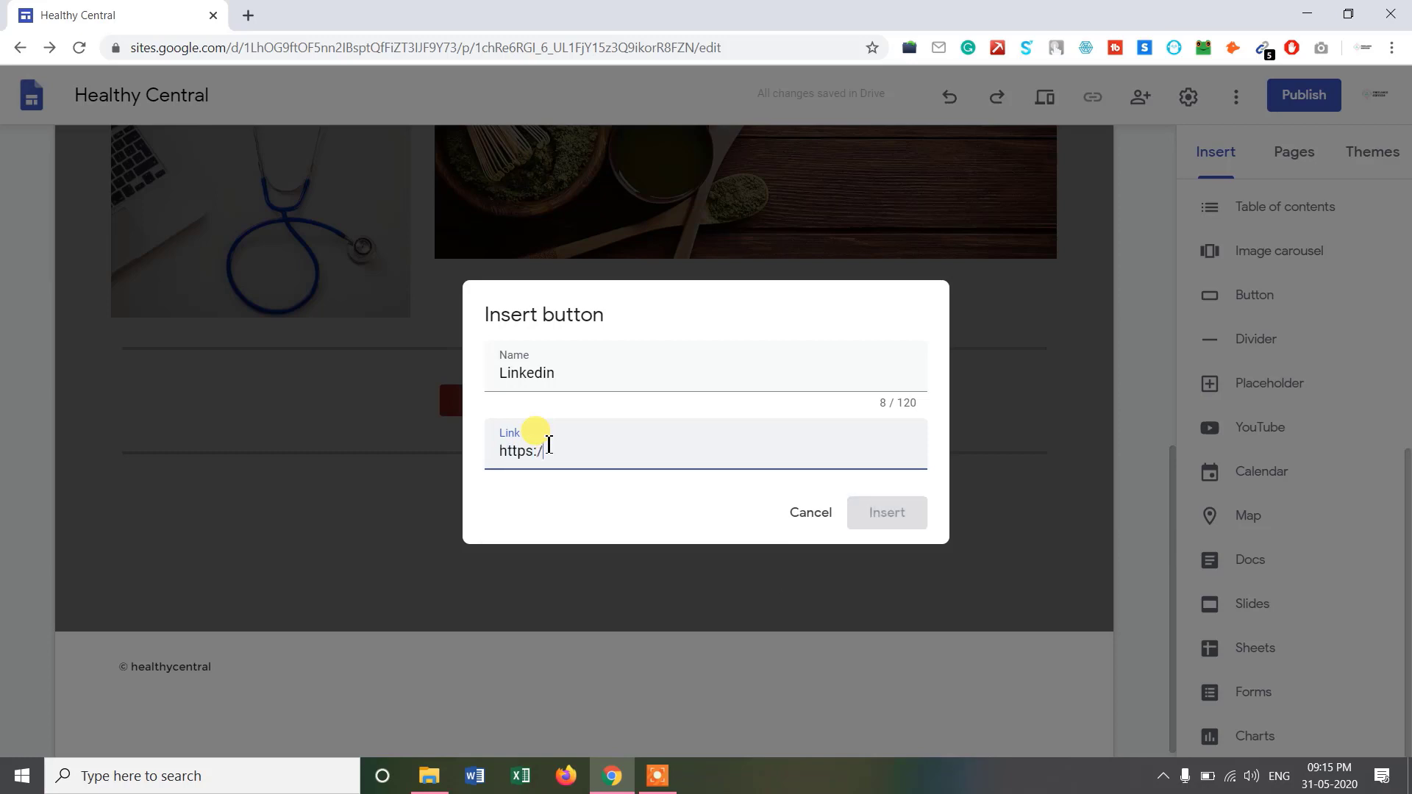
pyautogui.write('/inkedim')
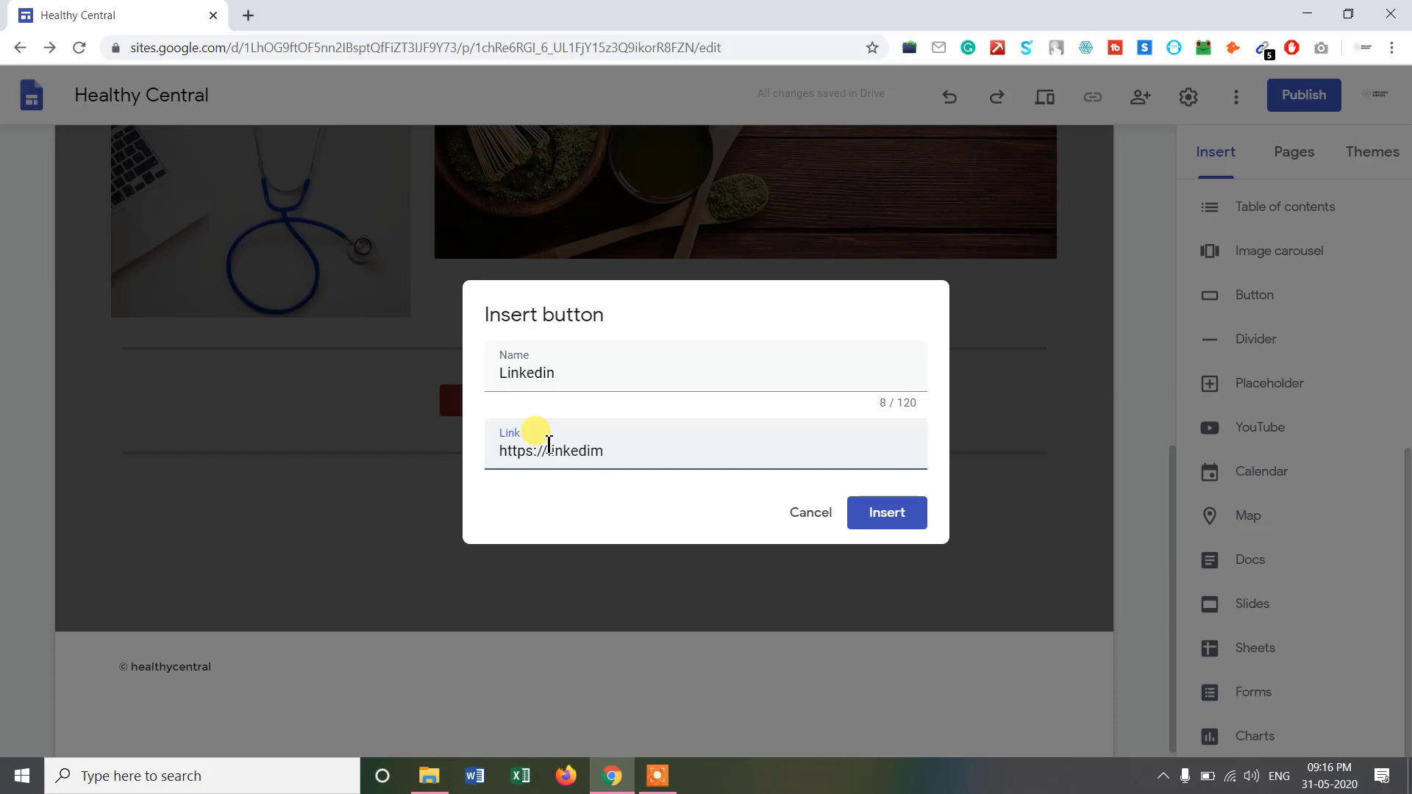
pyautogui.press('Num_Lock')
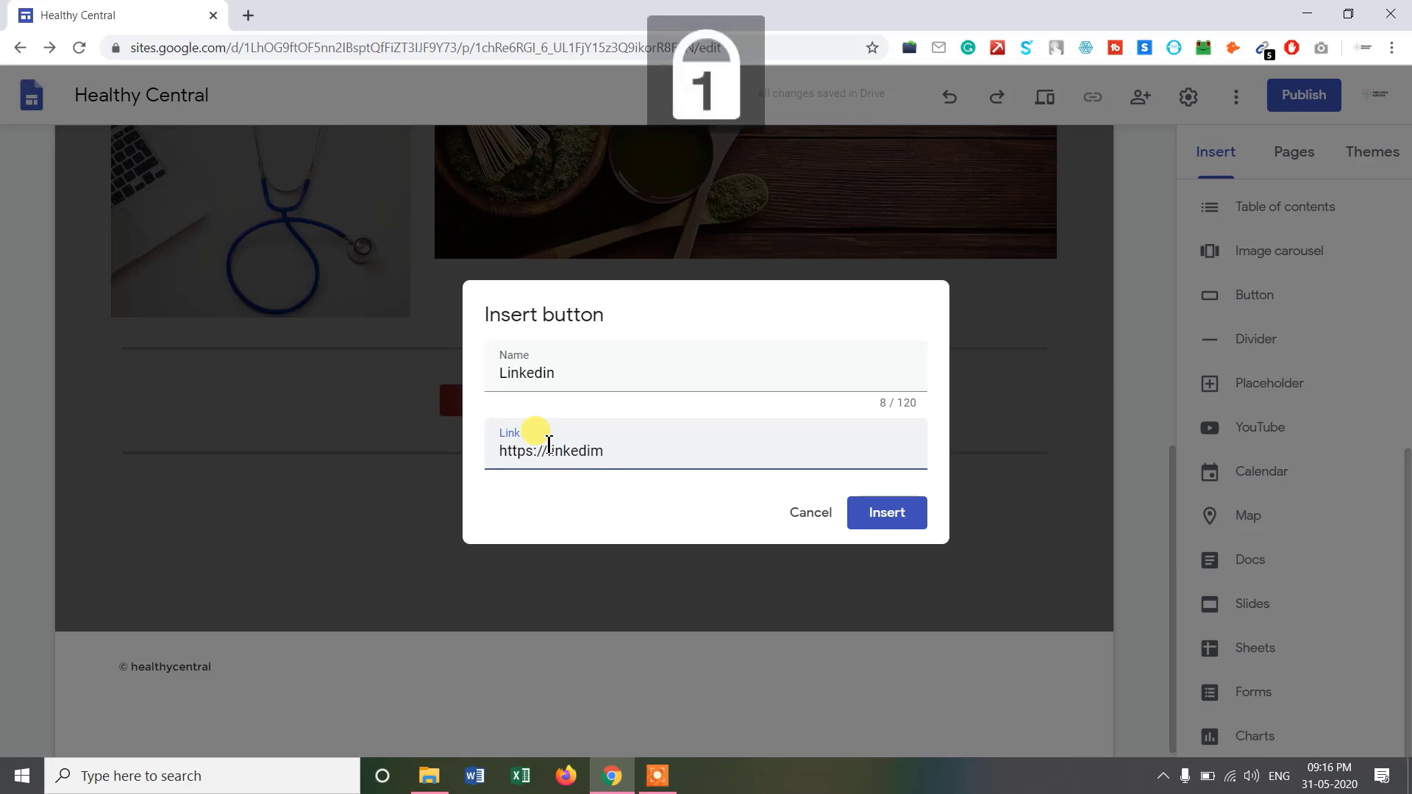
pyautogui.press('BackSpace')
pyautogui.write('n.com')
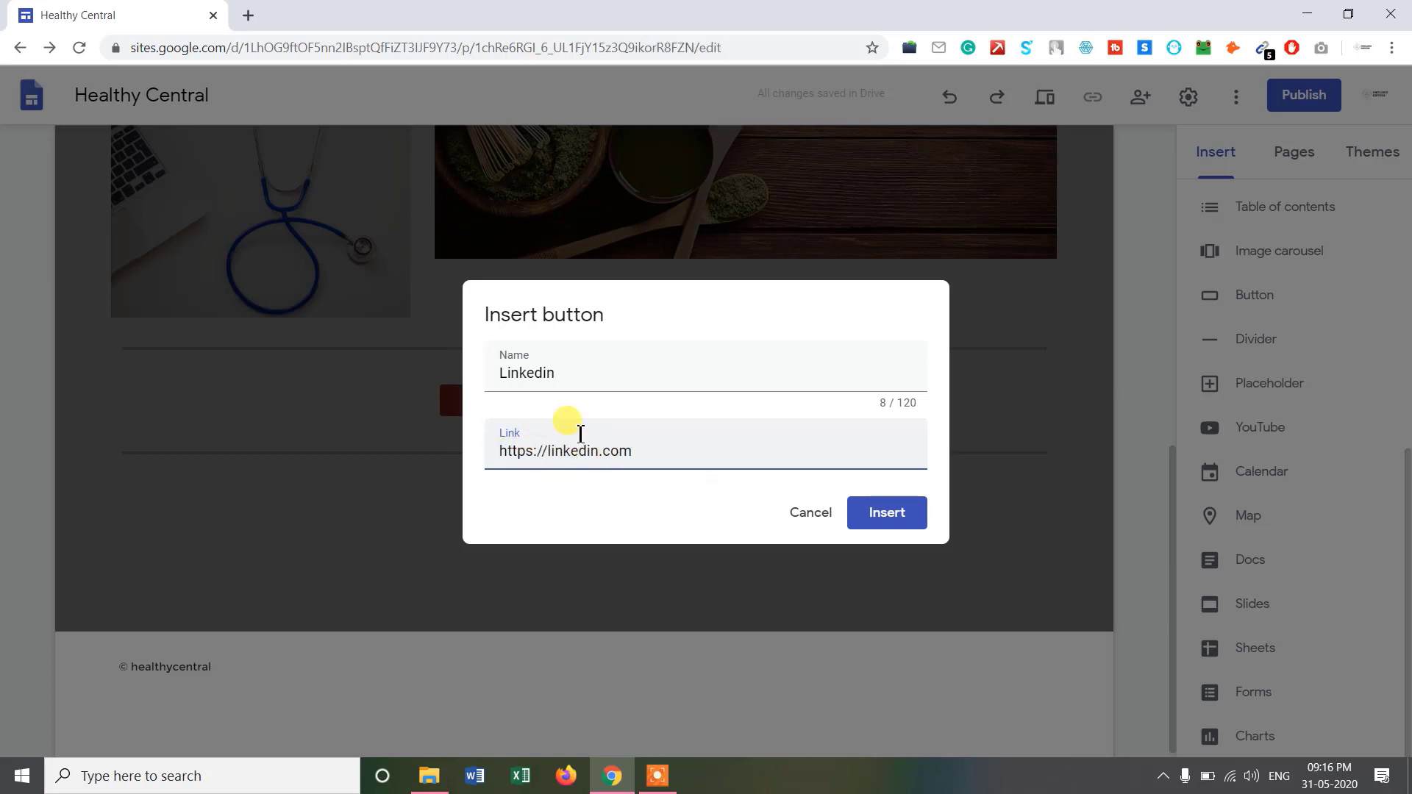
pyautogui.click(902, 521)
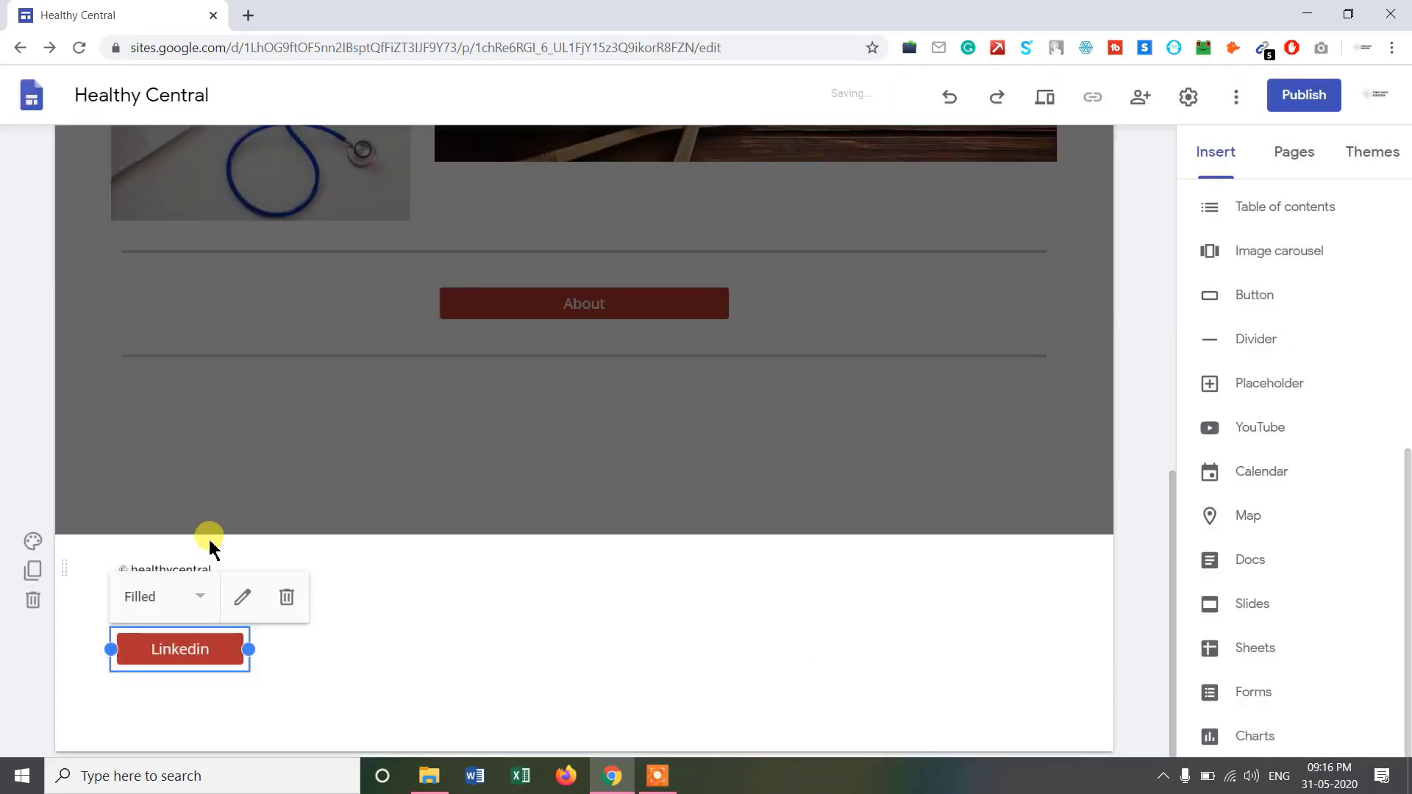
pyautogui.click(1222, 294)
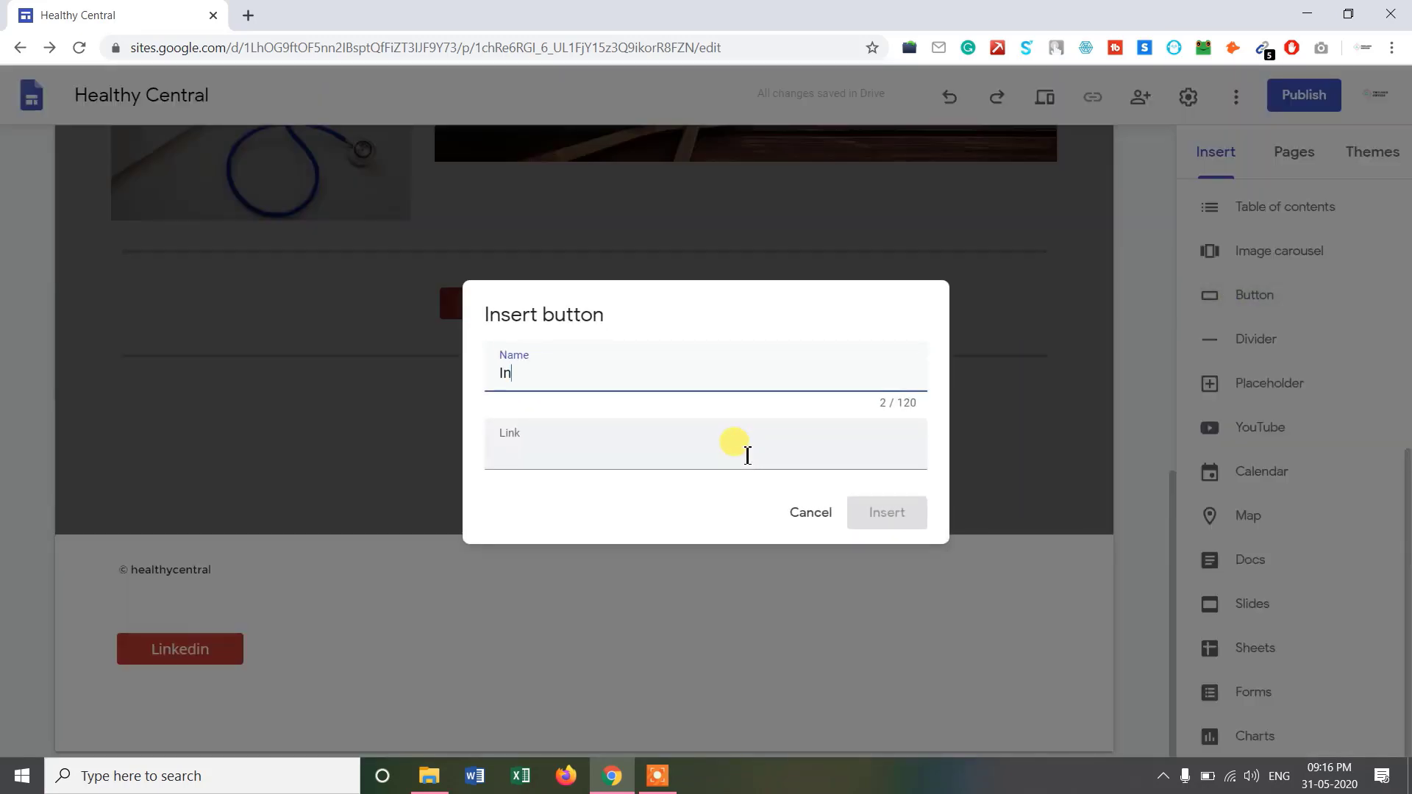
pyautogui.press('Num_Lock')
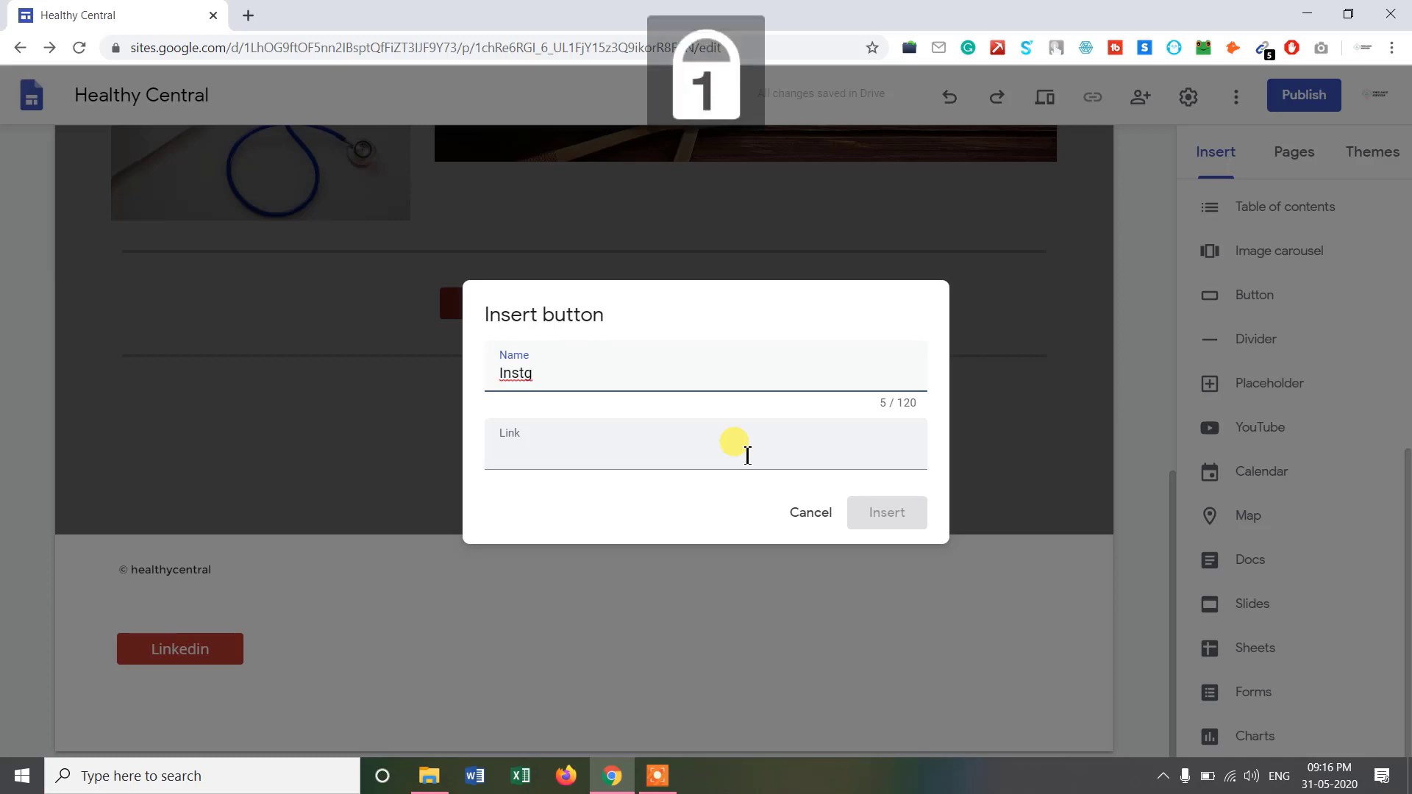
pyautogui.write('Instagram')
pyautogui.press('Return')
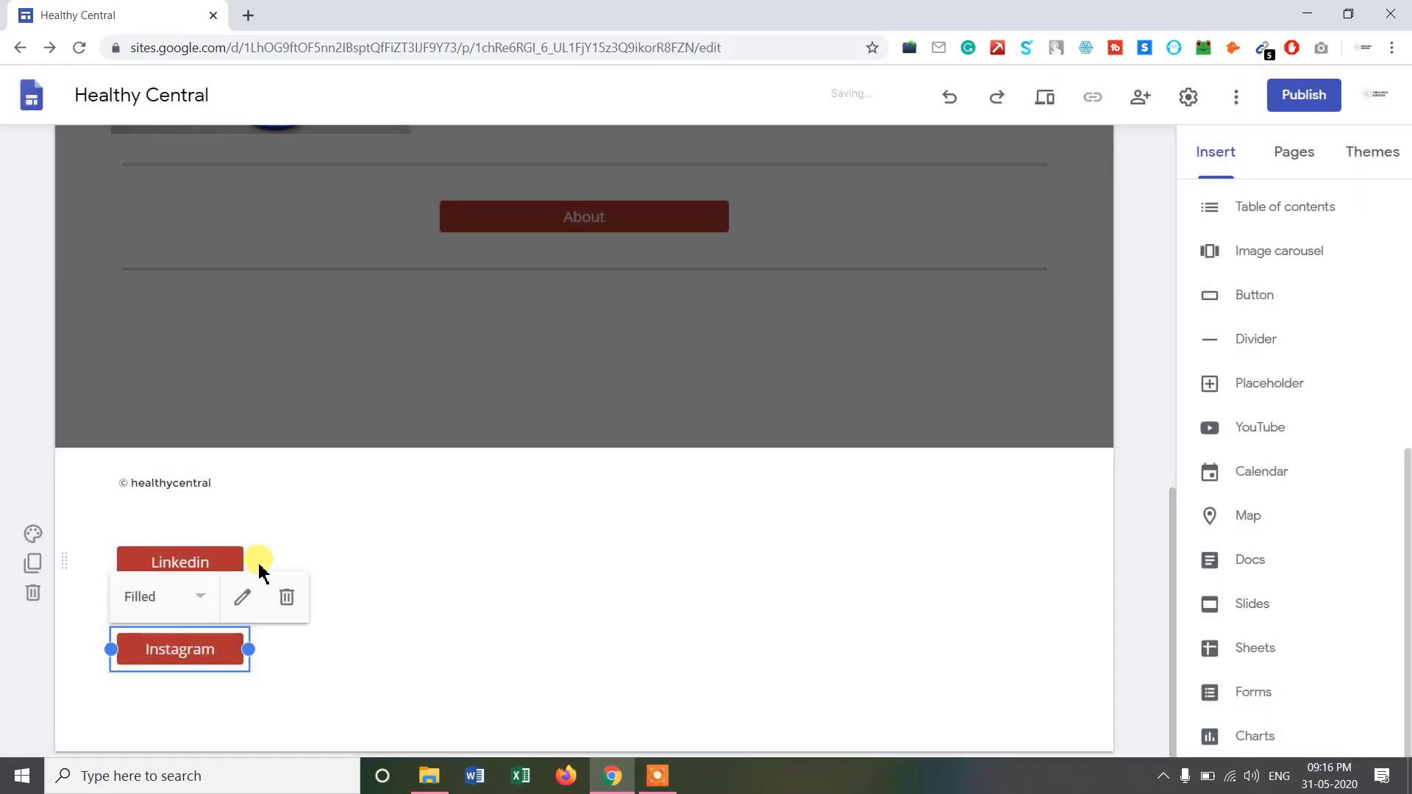
# Move the Linkedin and Instagram buttons side by side to the footer's right.
pyautogui.click(188, 553)
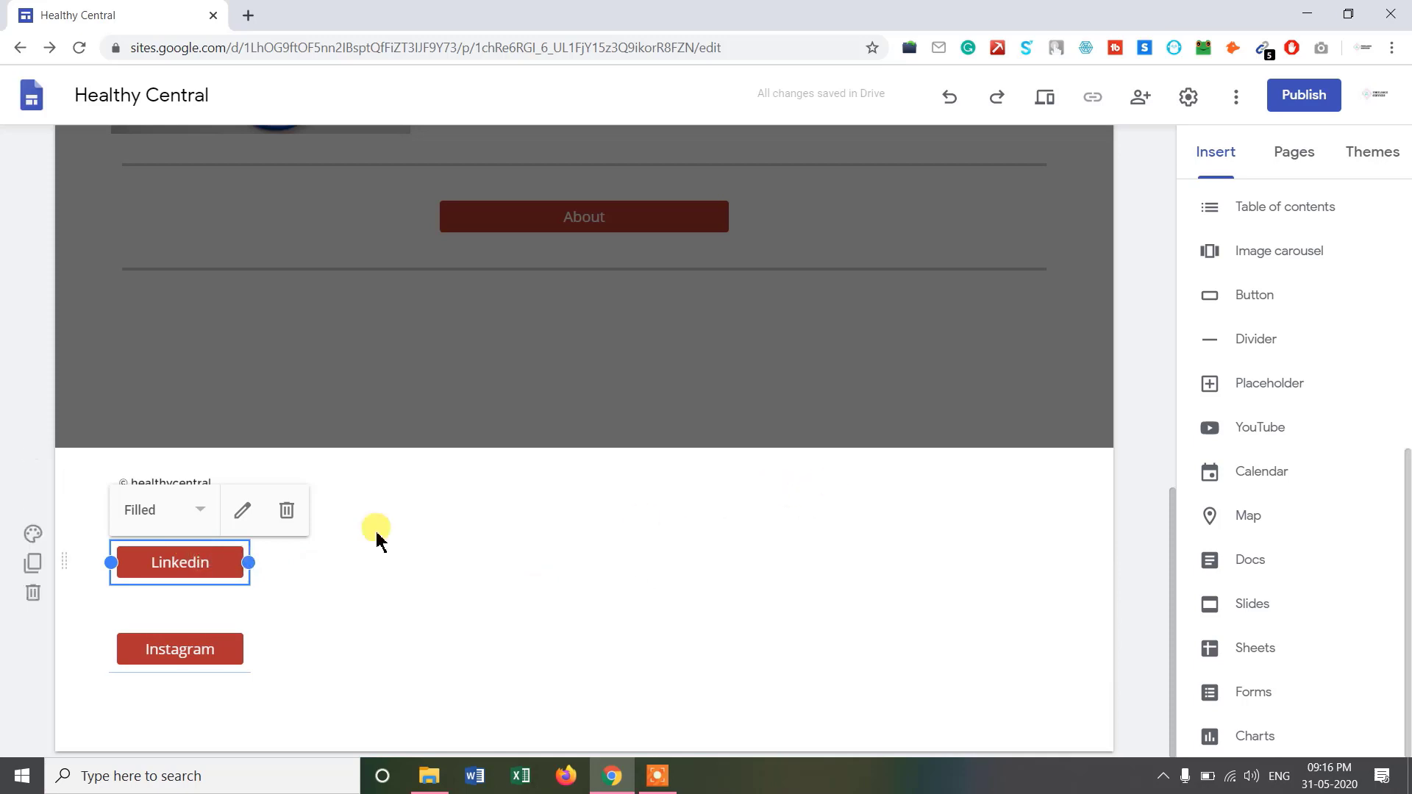
pyautogui.moveTo(211, 569); pyautogui.dragTo(866, 488)
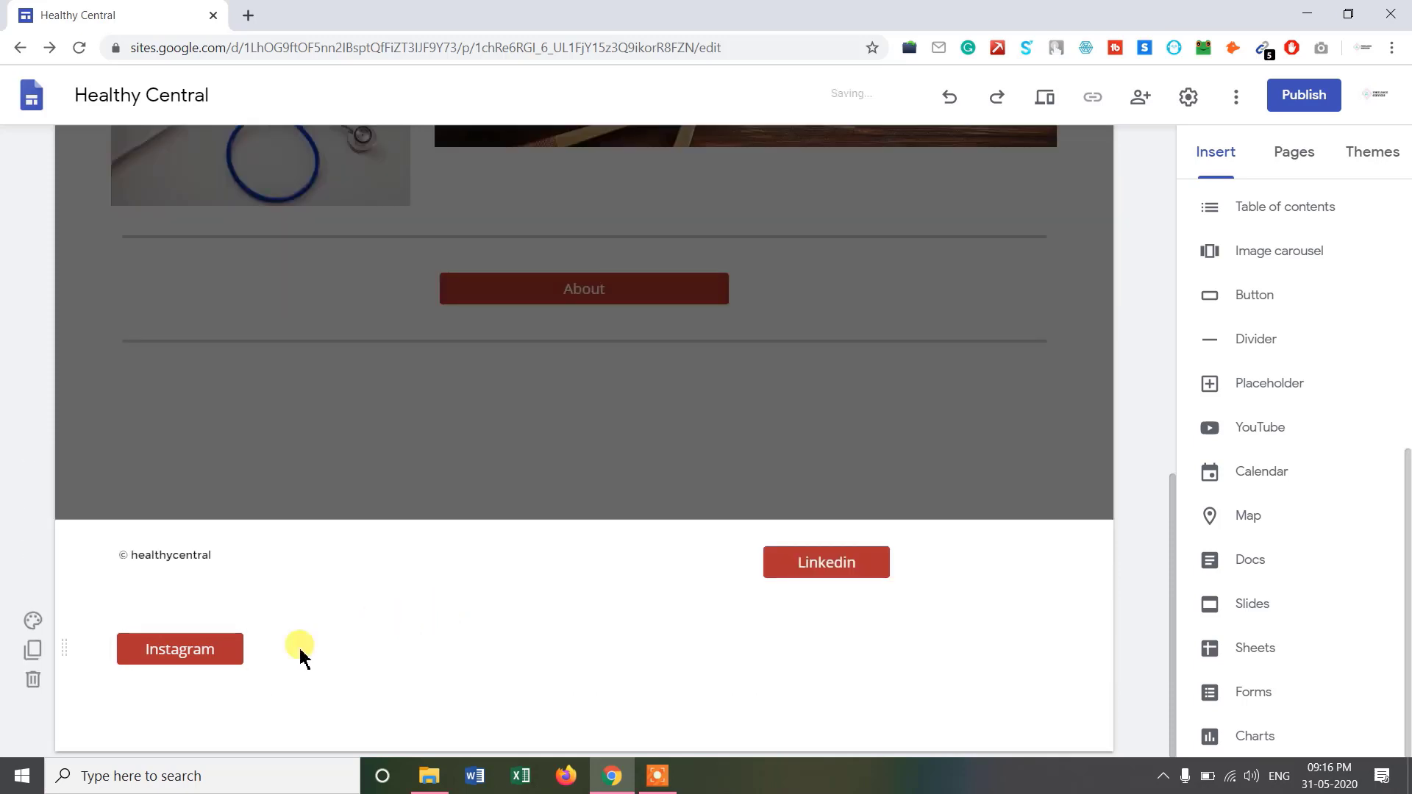
pyautogui.click(186, 652)
pyautogui.moveTo(185, 655); pyautogui.dragTo(1022, 557)
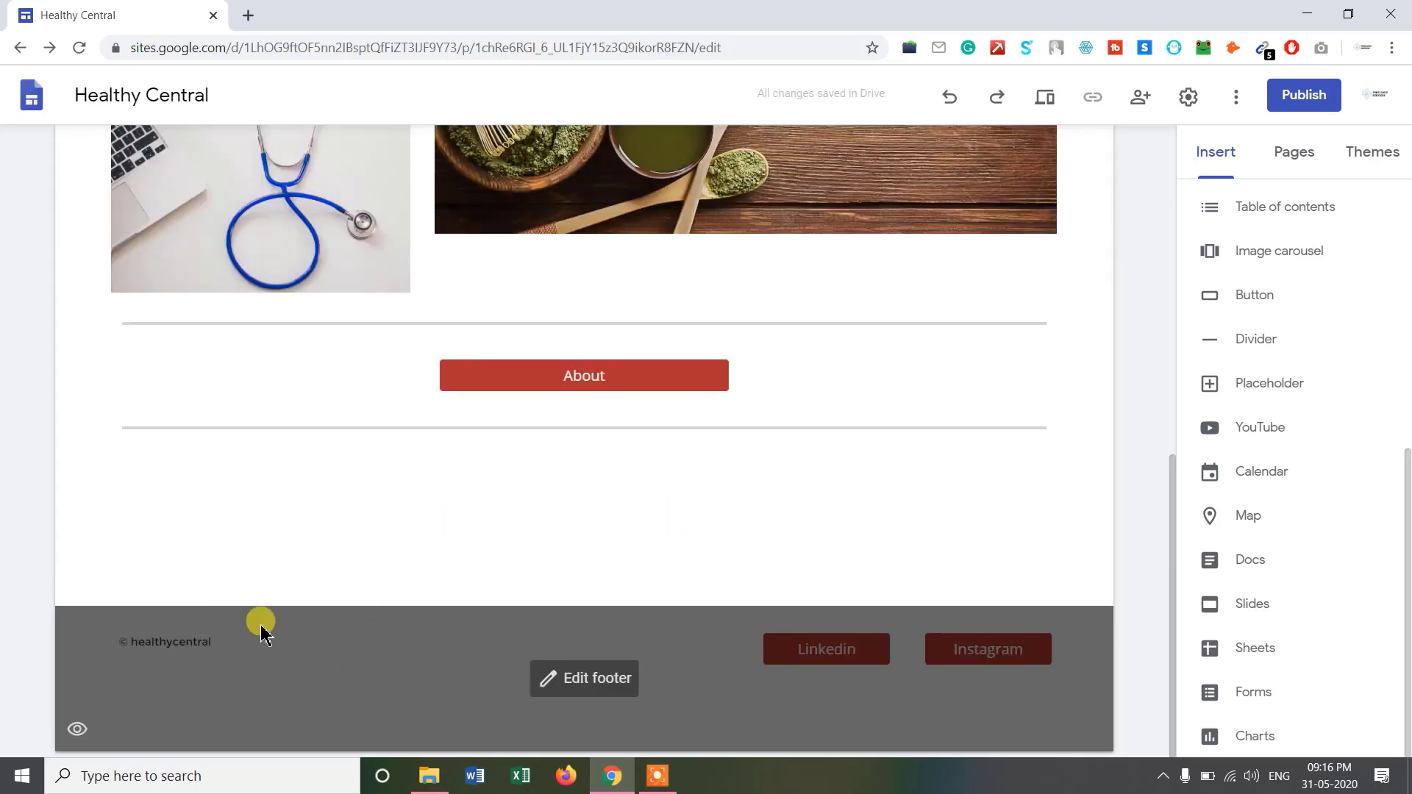
pyautogui.scroll(2, 934, 529)
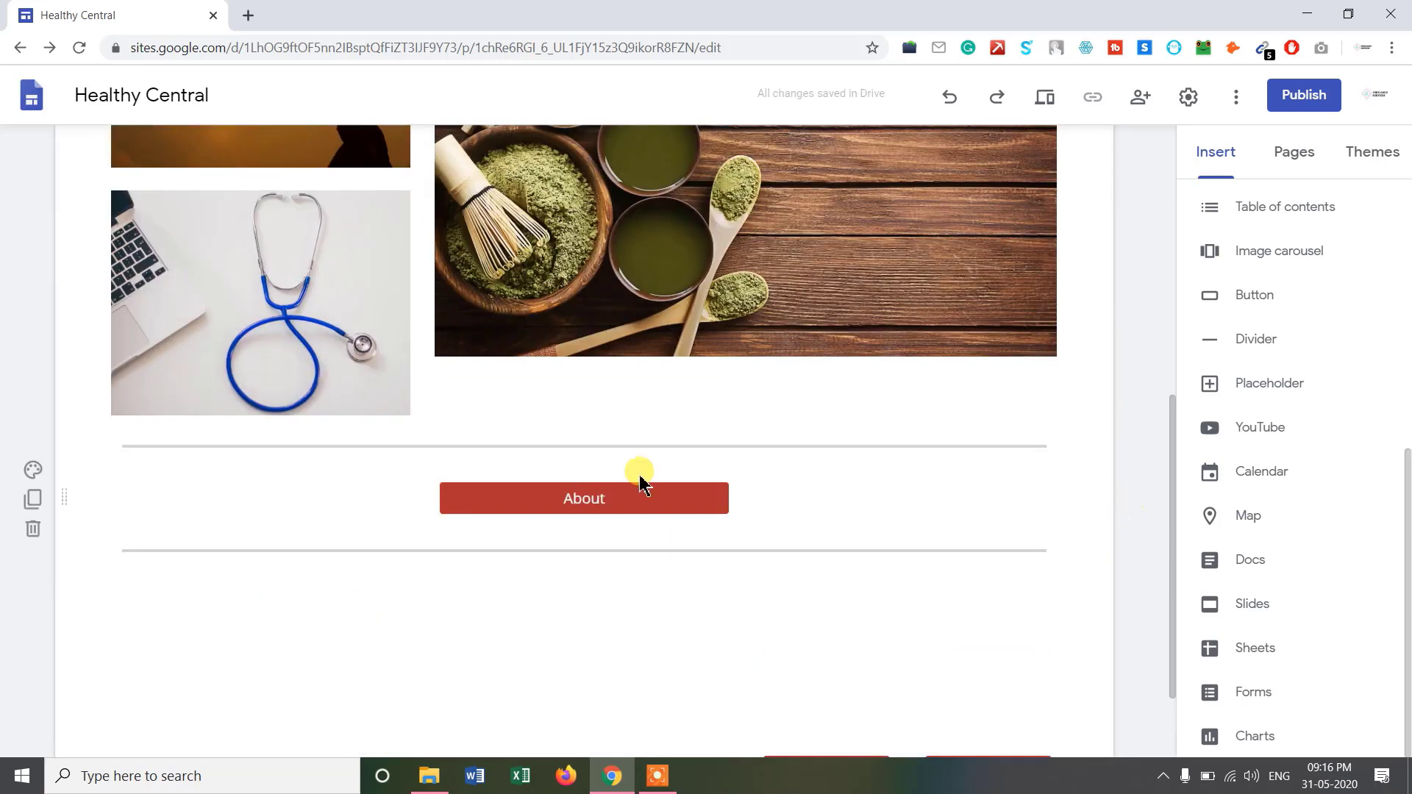
pyautogui.click(577, 500)
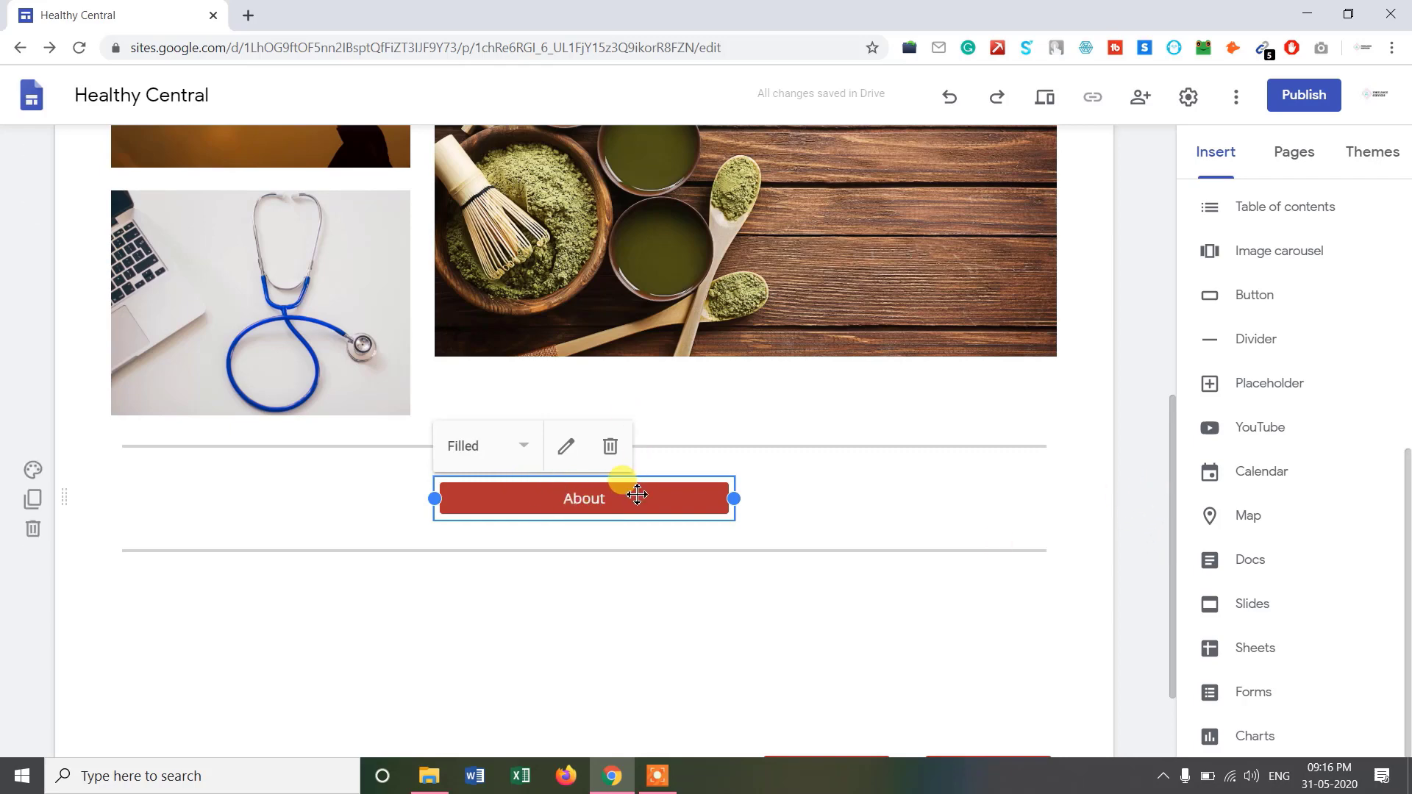
pyautogui.scroll(8, 1169, 508)
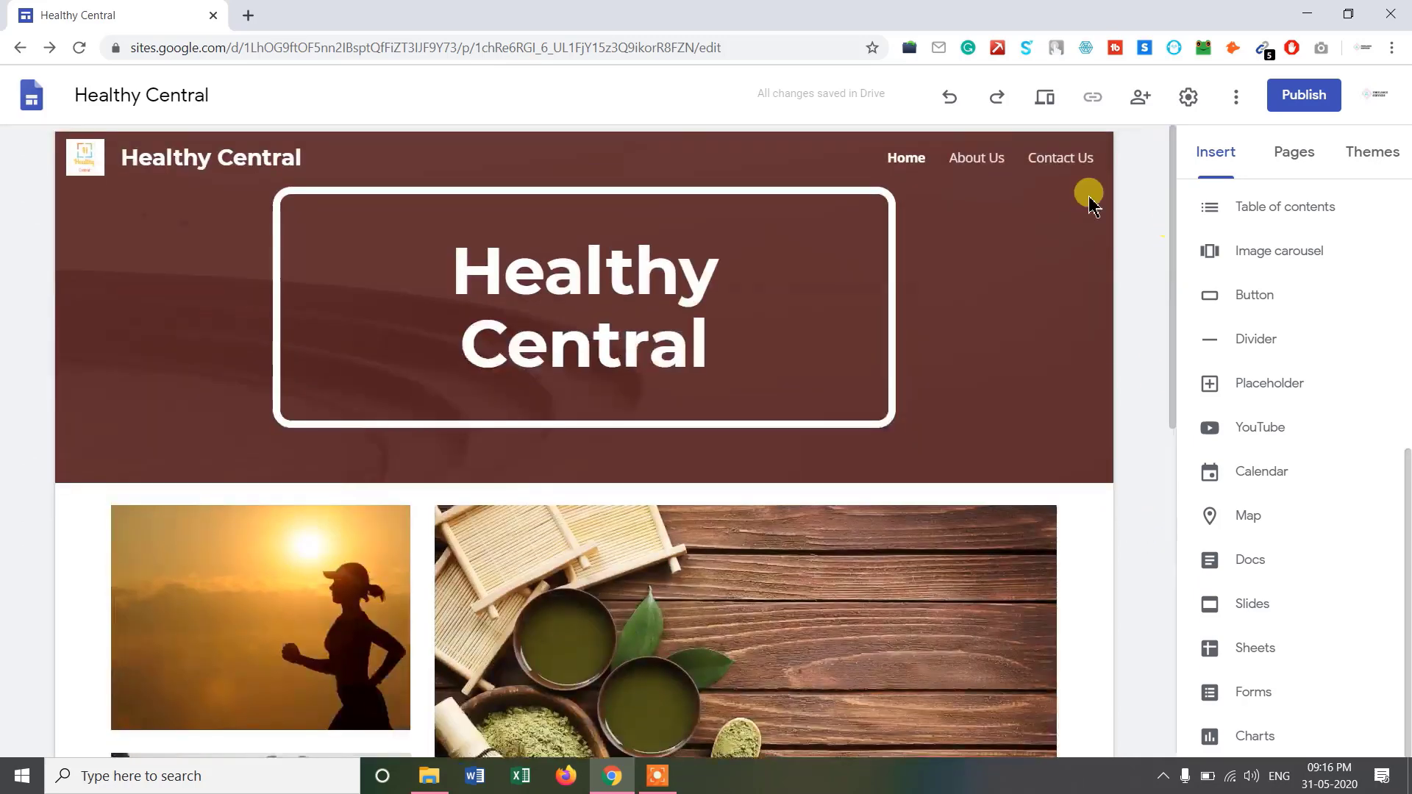
# On the About Us page, insert an image-and-text layout and upload Logo.png uncropped.
pyautogui.click(971, 175)
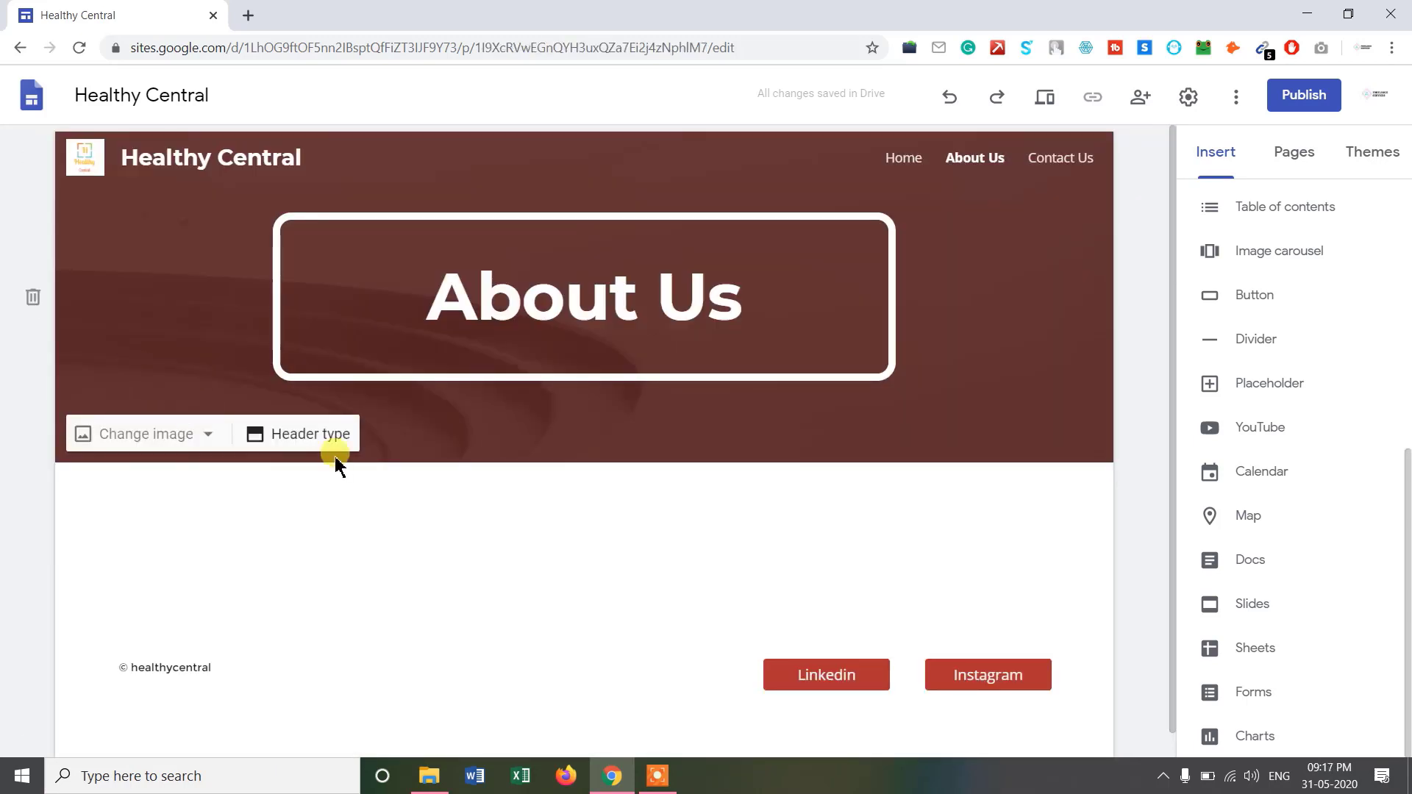
pyautogui.scroll(1, 1403, 434)
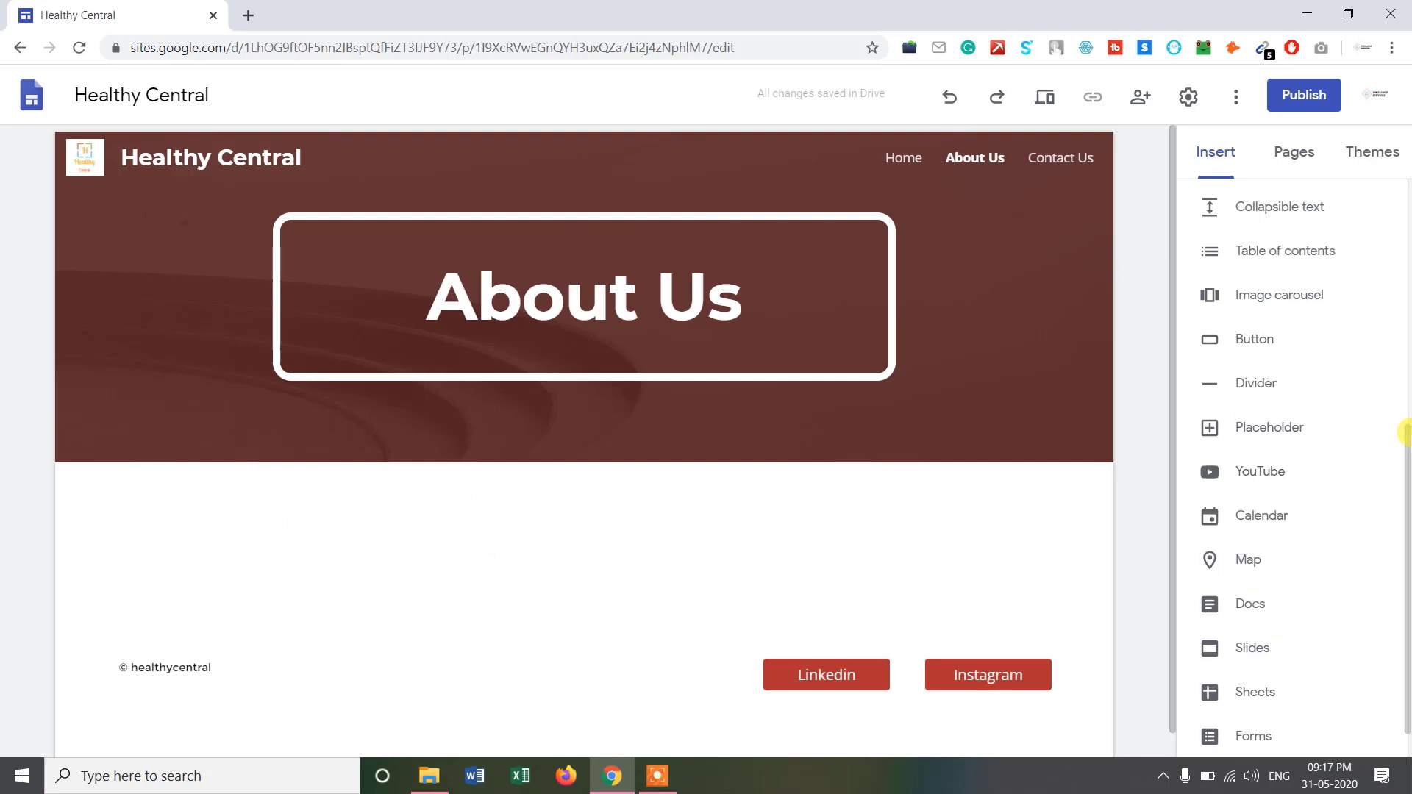
pyautogui.scroll(5, 1403, 434)
pyautogui.scroll(1, 1404, 332)
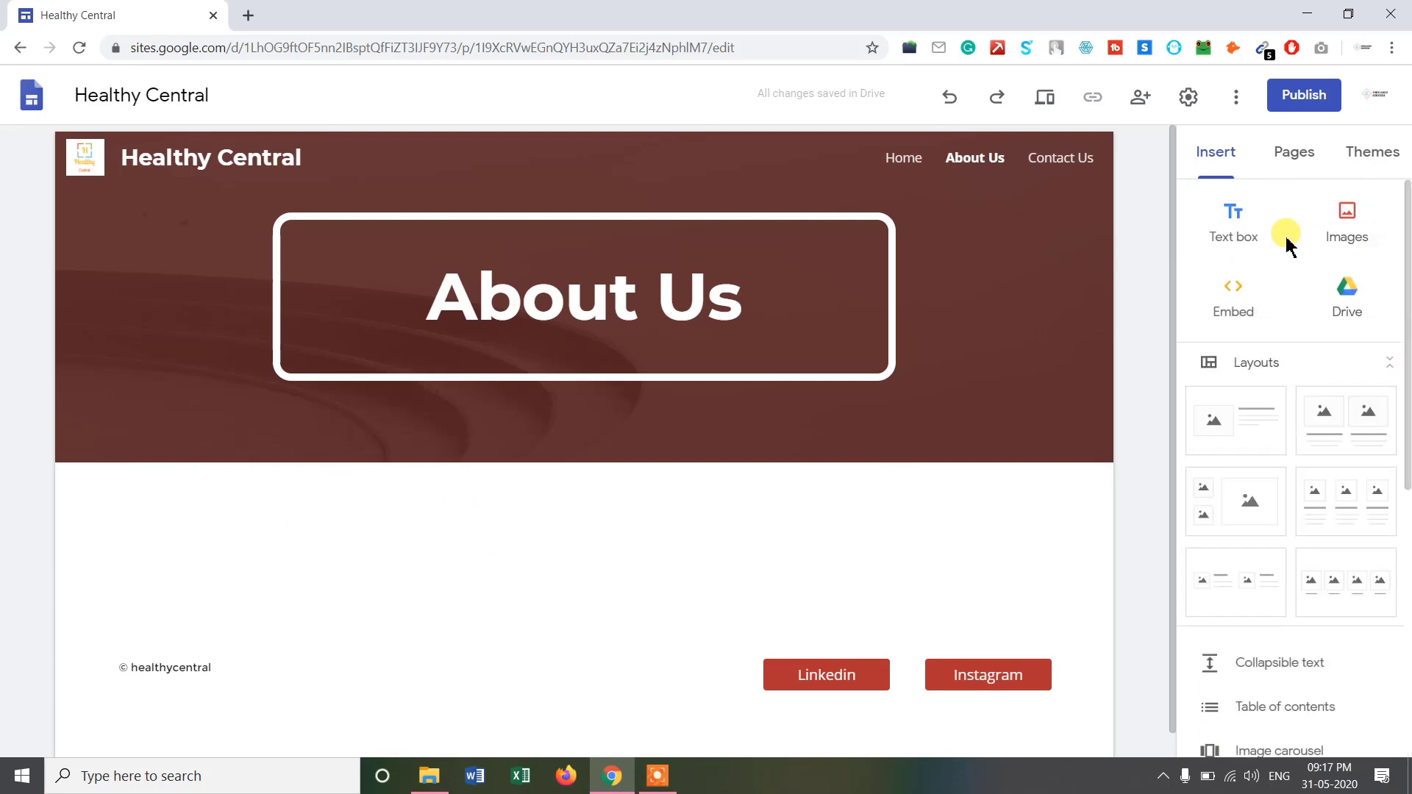
pyautogui.click(1257, 441)
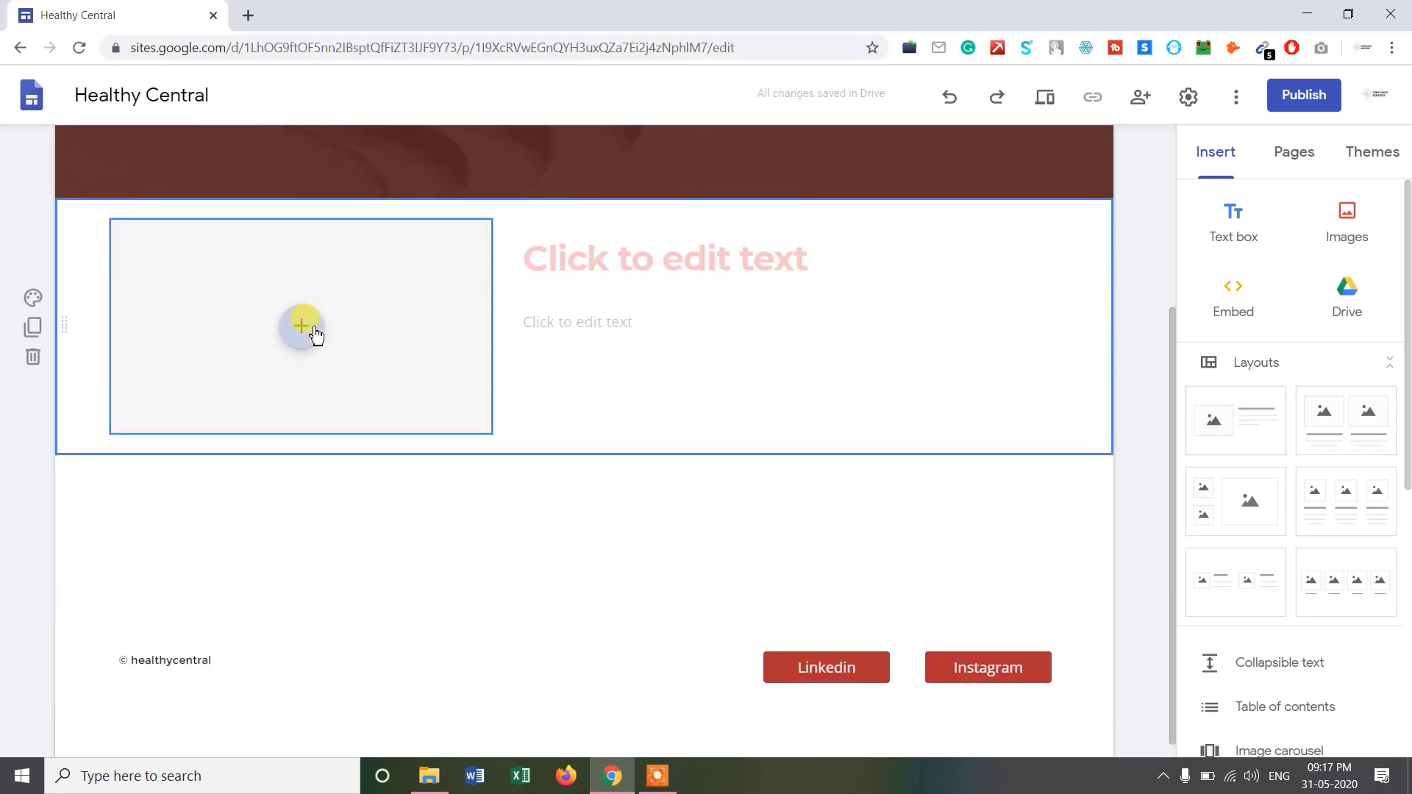
pyautogui.click(307, 331)
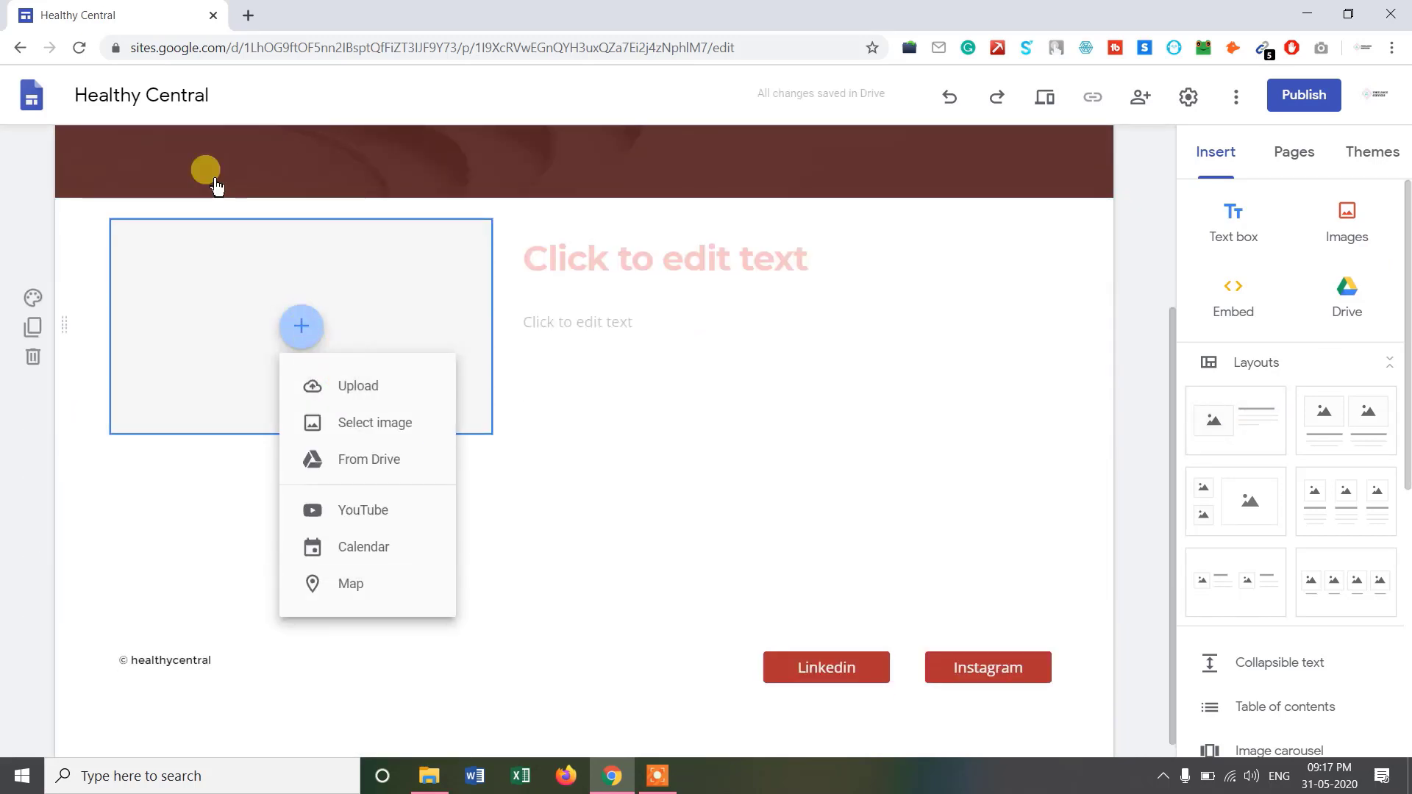
pyautogui.click(383, 398)
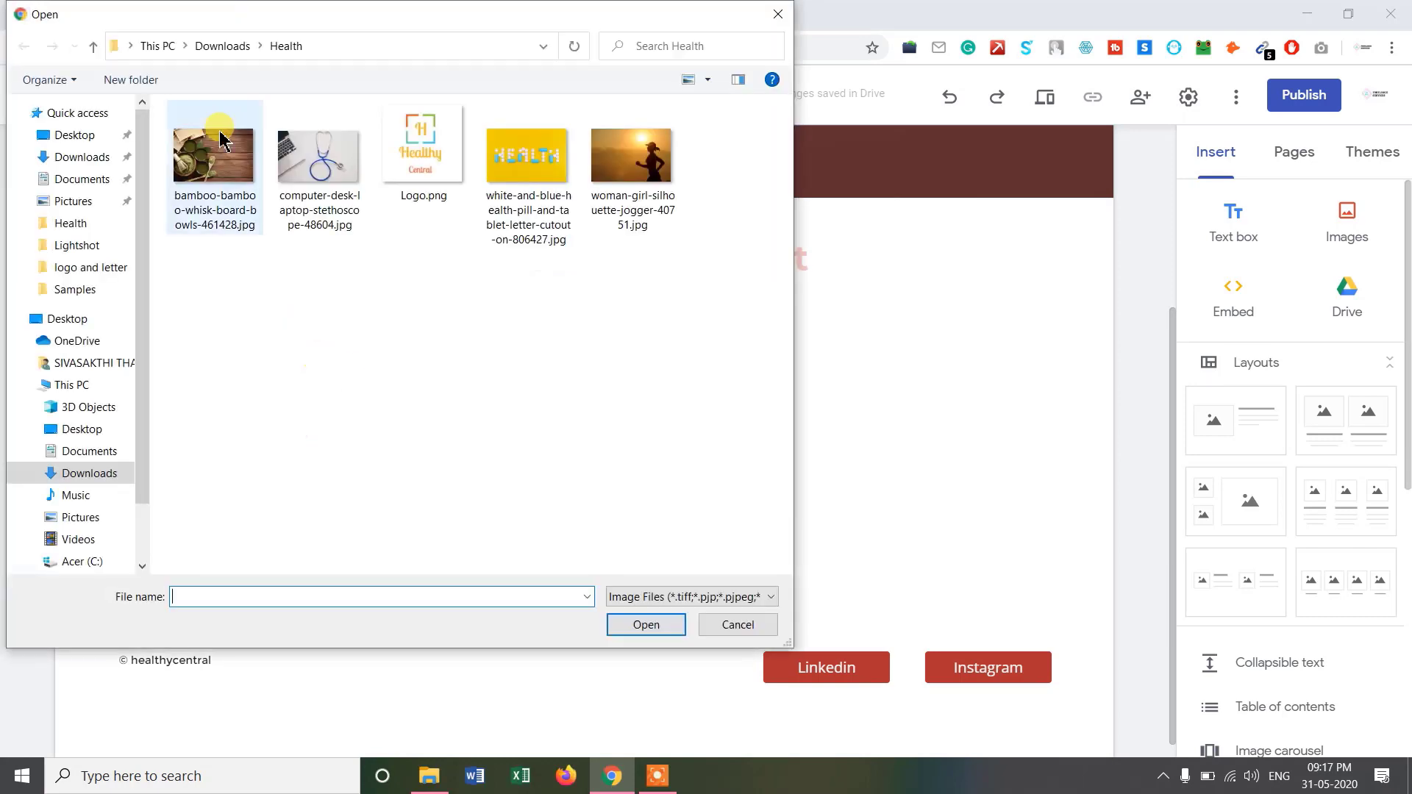
pyautogui.click(414, 213)
pyautogui.click(646, 624)
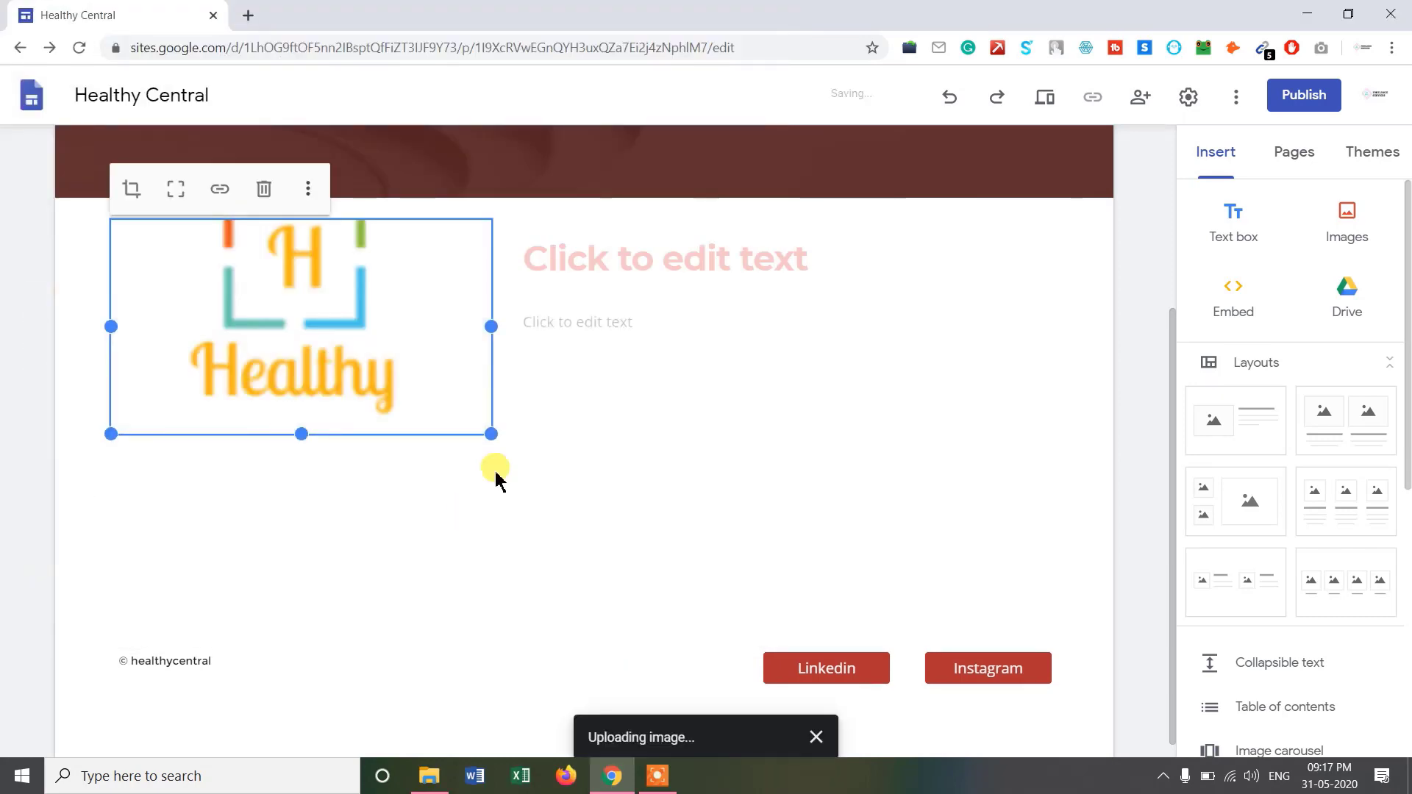
pyautogui.click(175, 189)
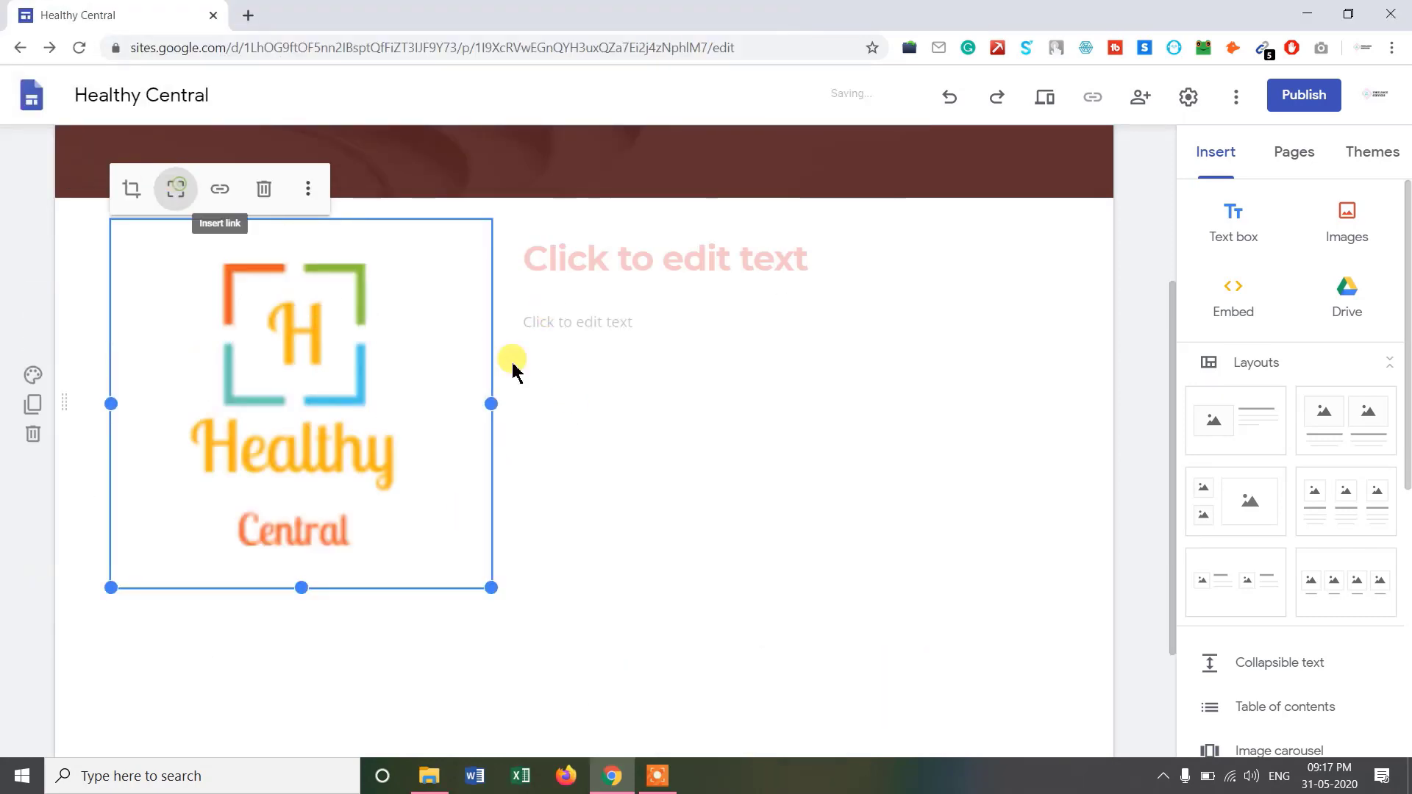
pyautogui.click(568, 403)
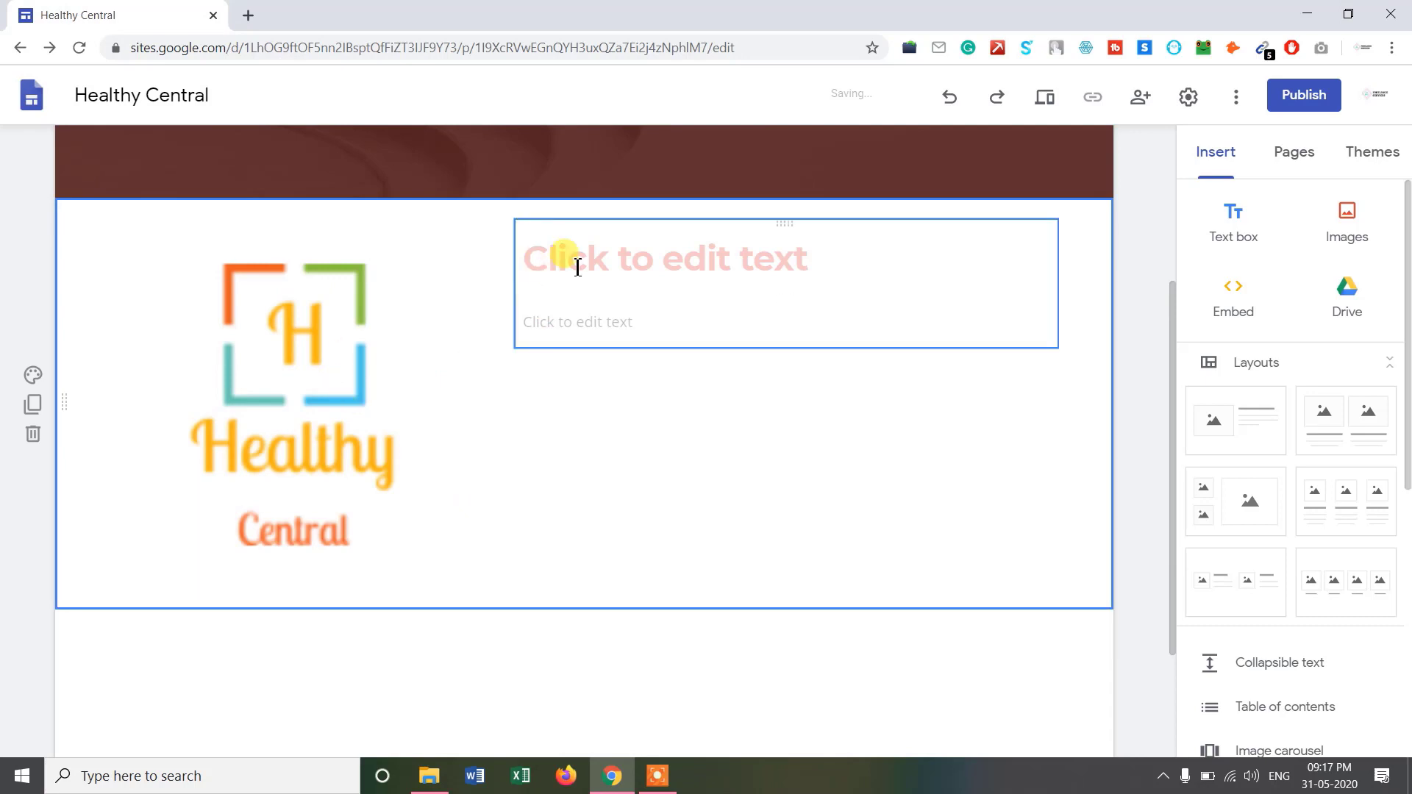
# Title the section 'Healthy Central' with description 'Our company provides a tips to improve your health'.
pyautogui.click(610, 261)
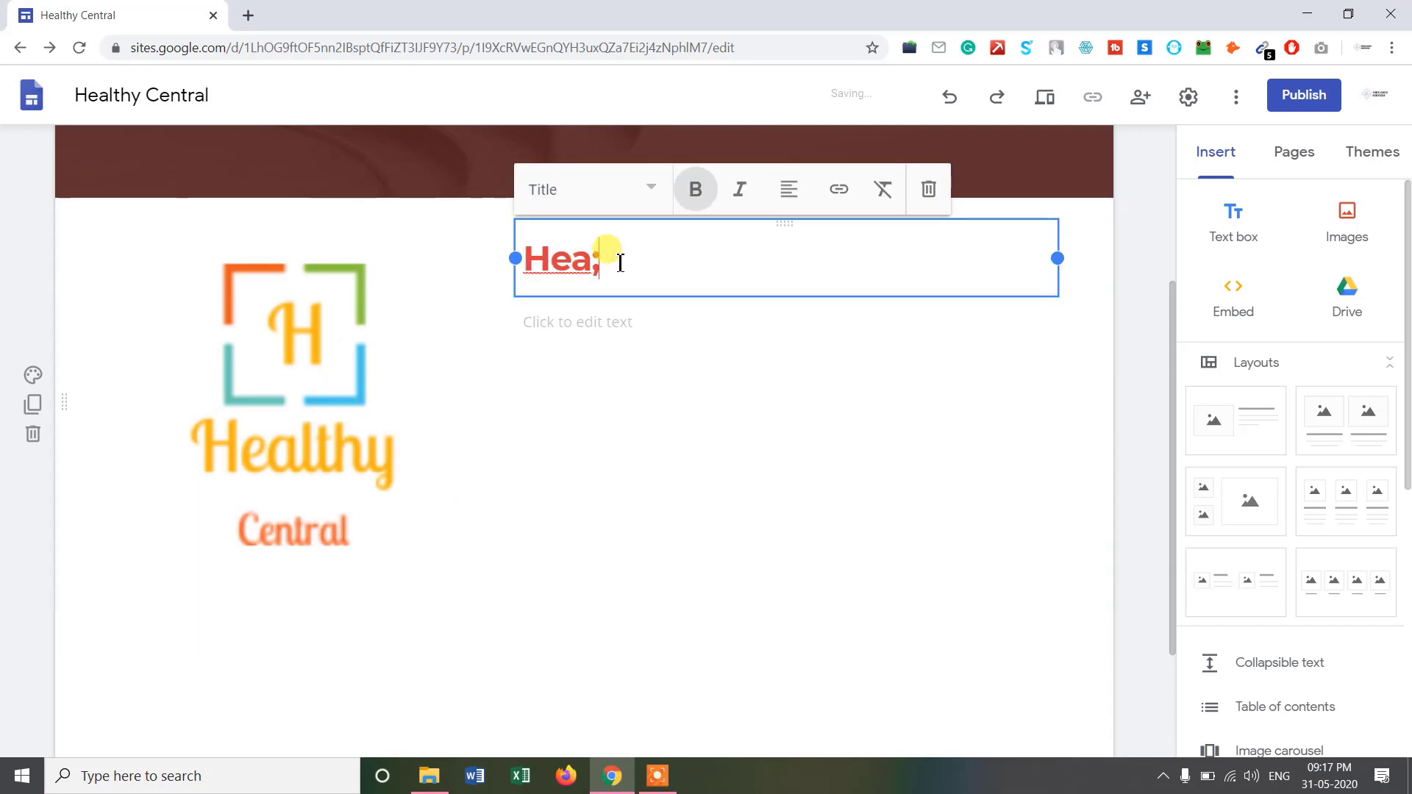
pyautogui.write('Hea;')
pyautogui.press('Num_Lock')
pyautogui.write('lt')
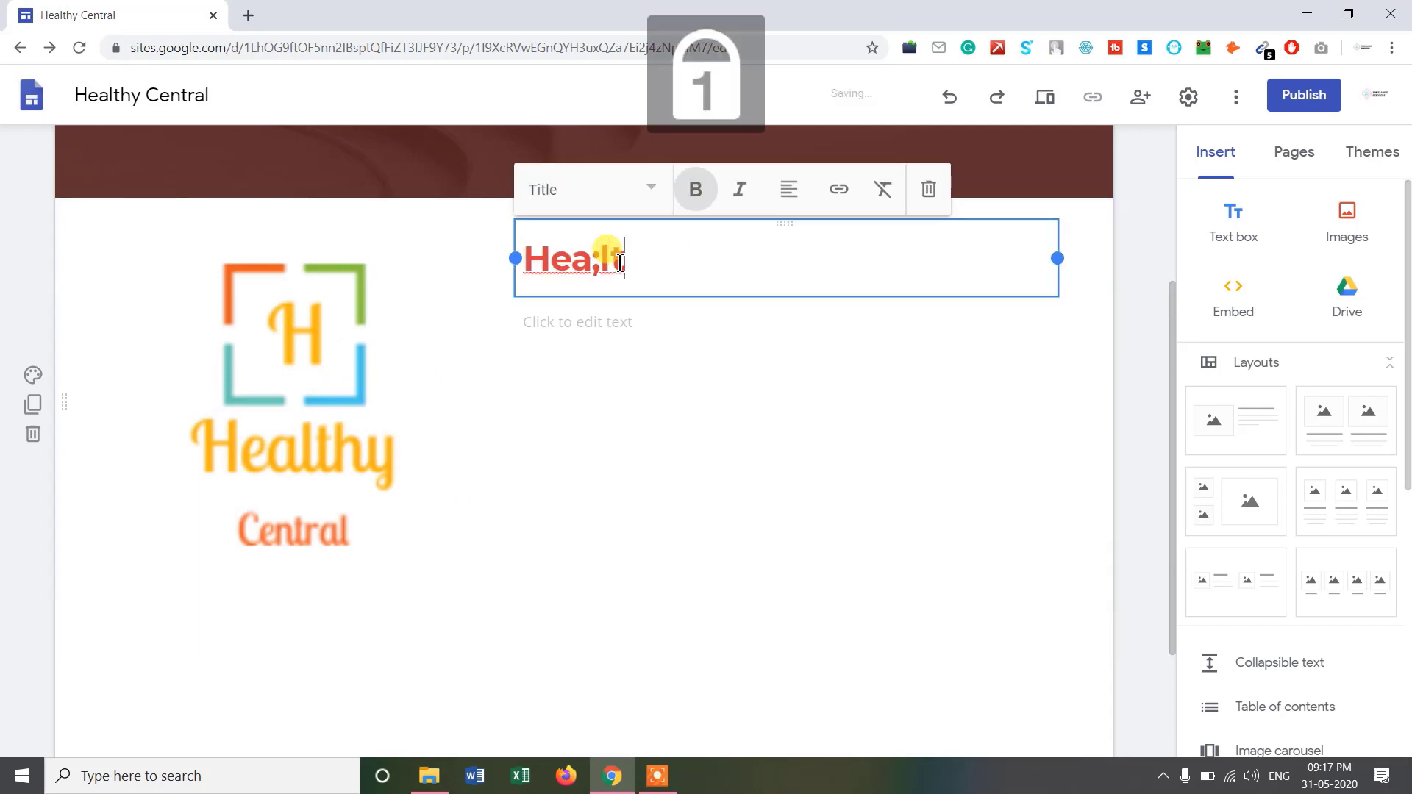
pyautogui.write('hy Central')
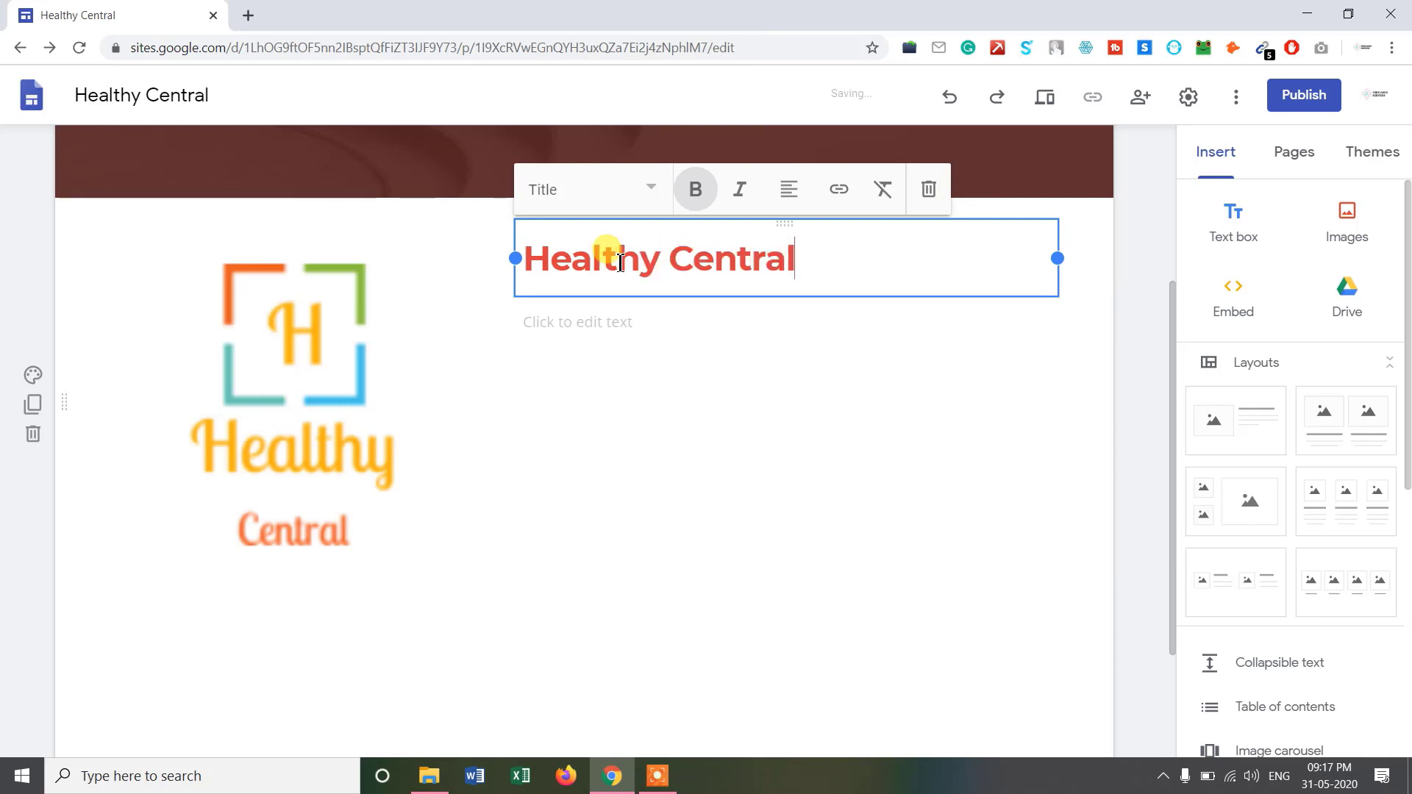
pyautogui.click(660, 315)
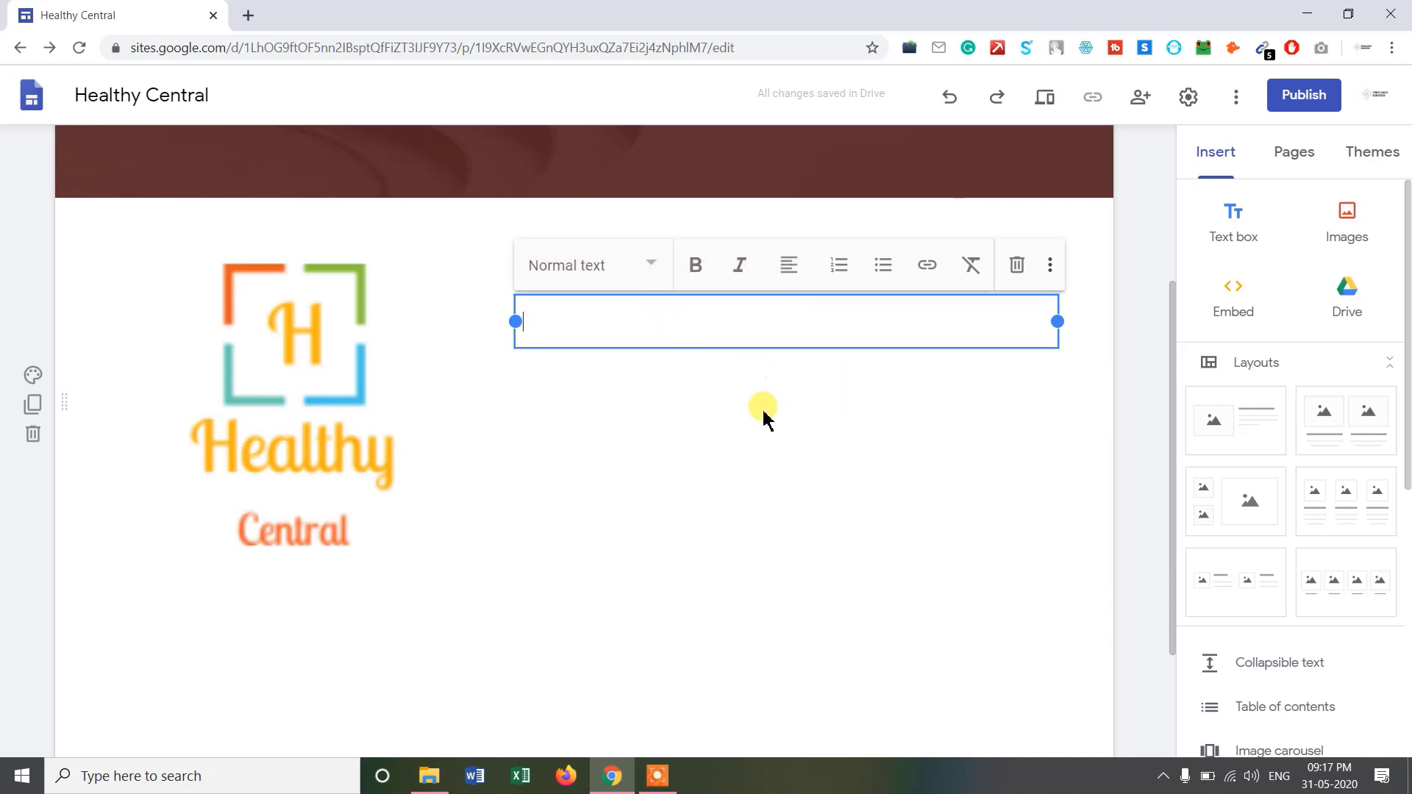
pyautogui.click(724, 431)
pyautogui.click(632, 327)
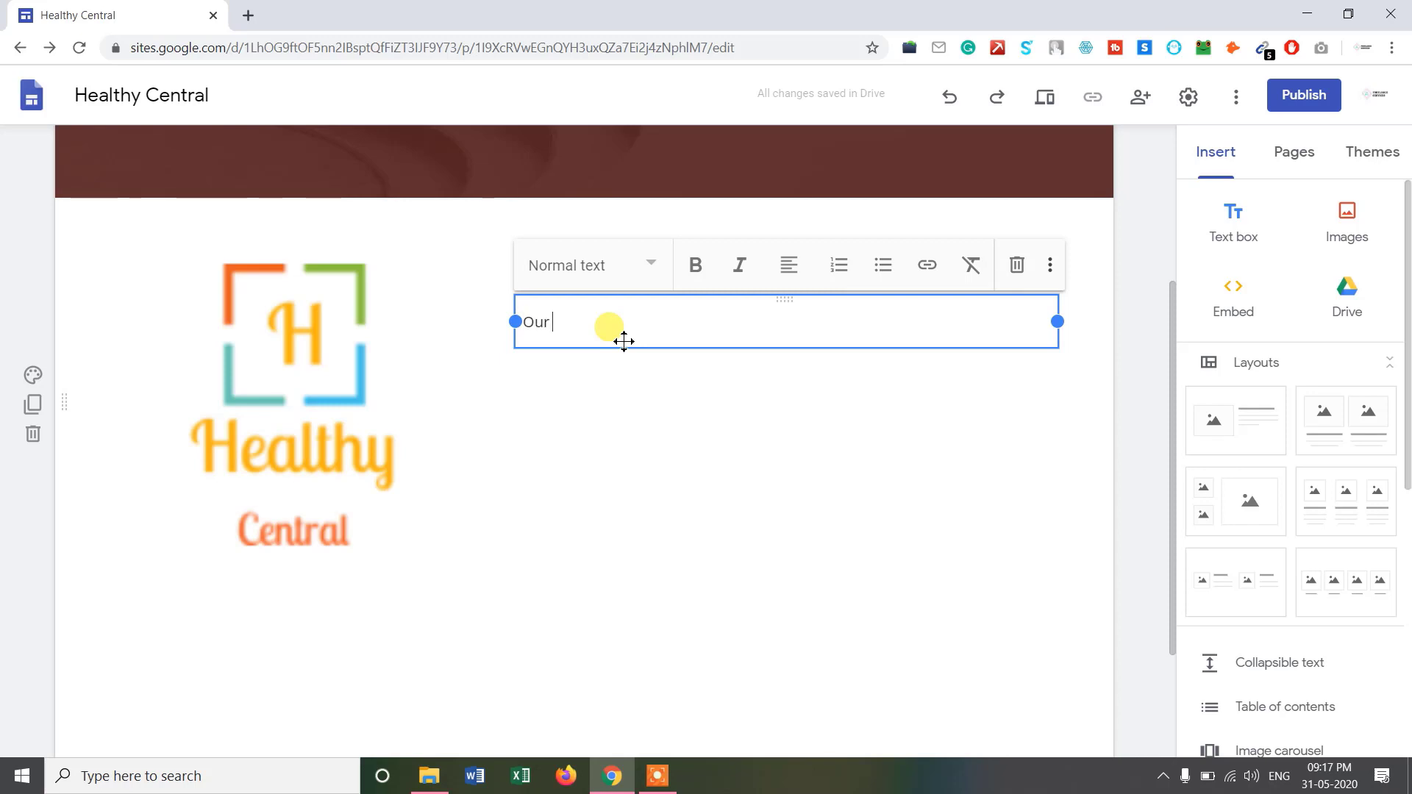
pyautogui.write('any provides a tips to improve your health')
pyautogui.click(703, 441)
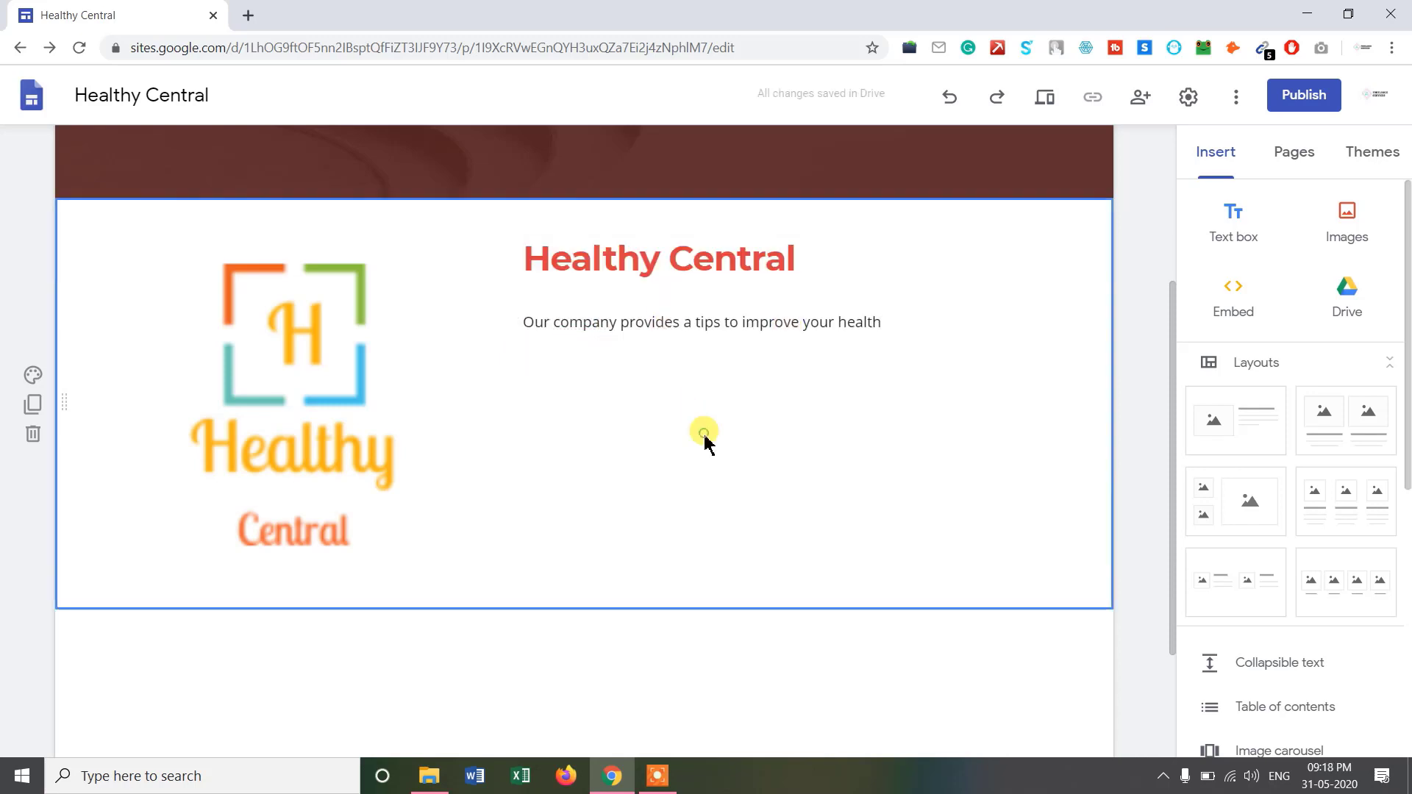
pyautogui.click(650, 327)
pyautogui.click(653, 328)
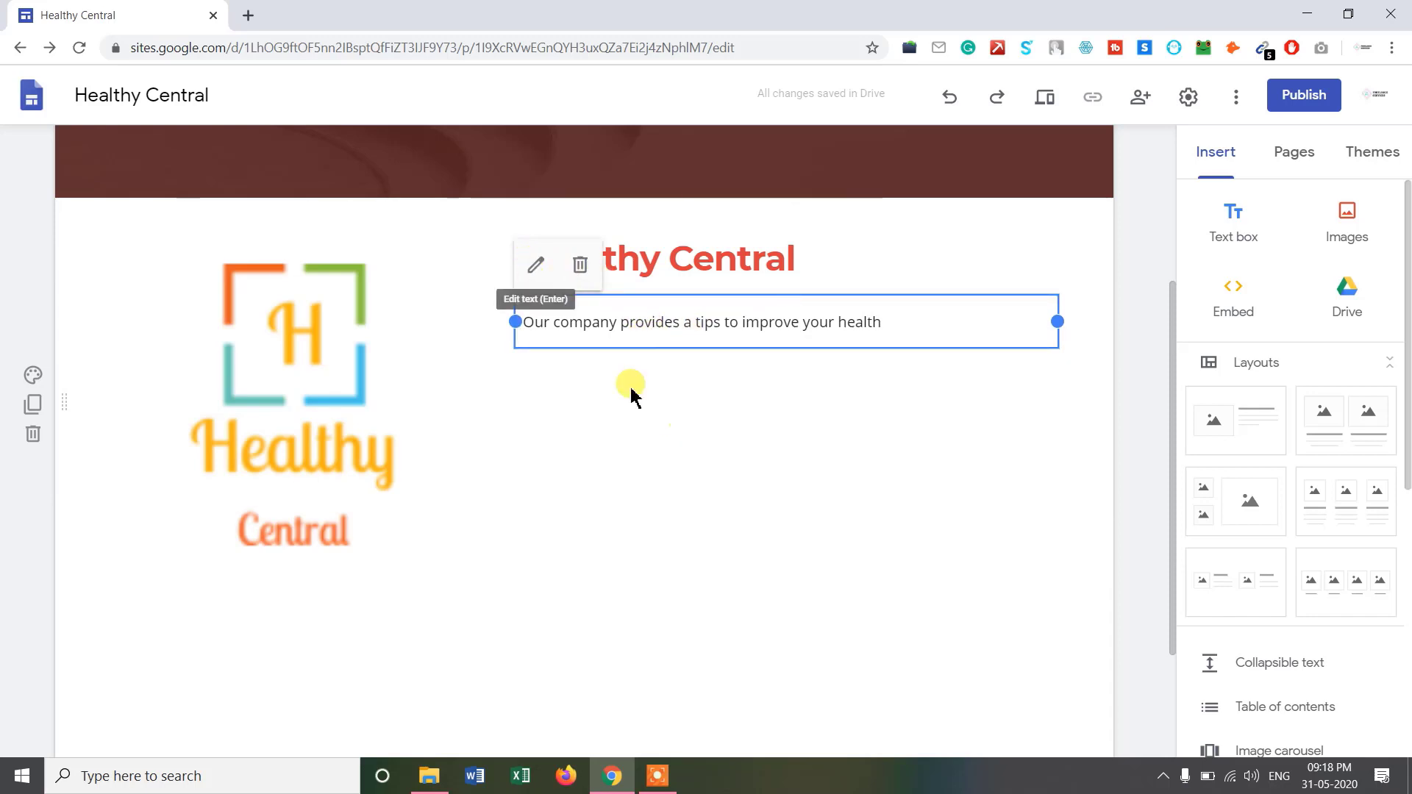
# Apply the Heading style to the company-description paragraph.
pyautogui.scroll(-1, 800, 482)
pyautogui.scroll(-1, 800, 481)
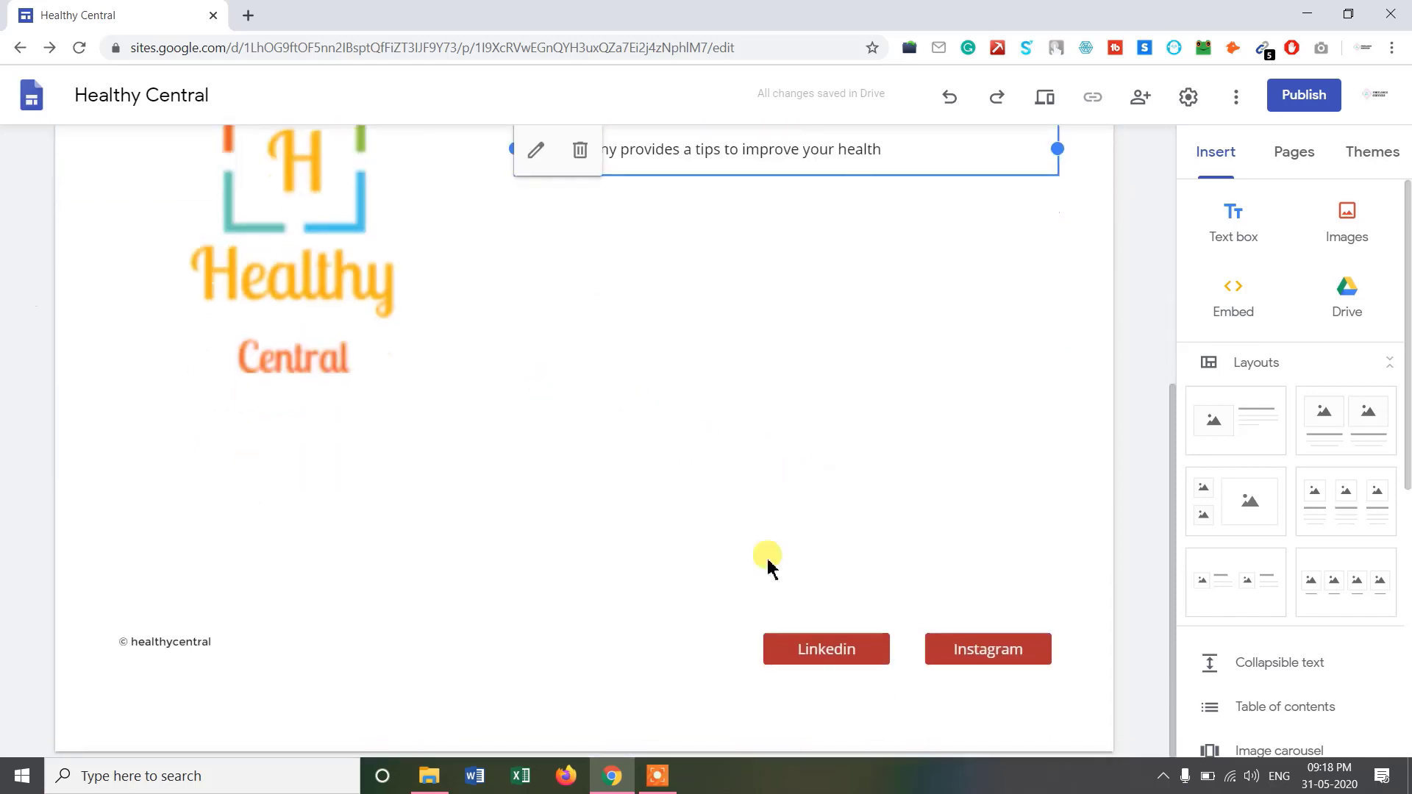
pyautogui.scroll(3, 847, 517)
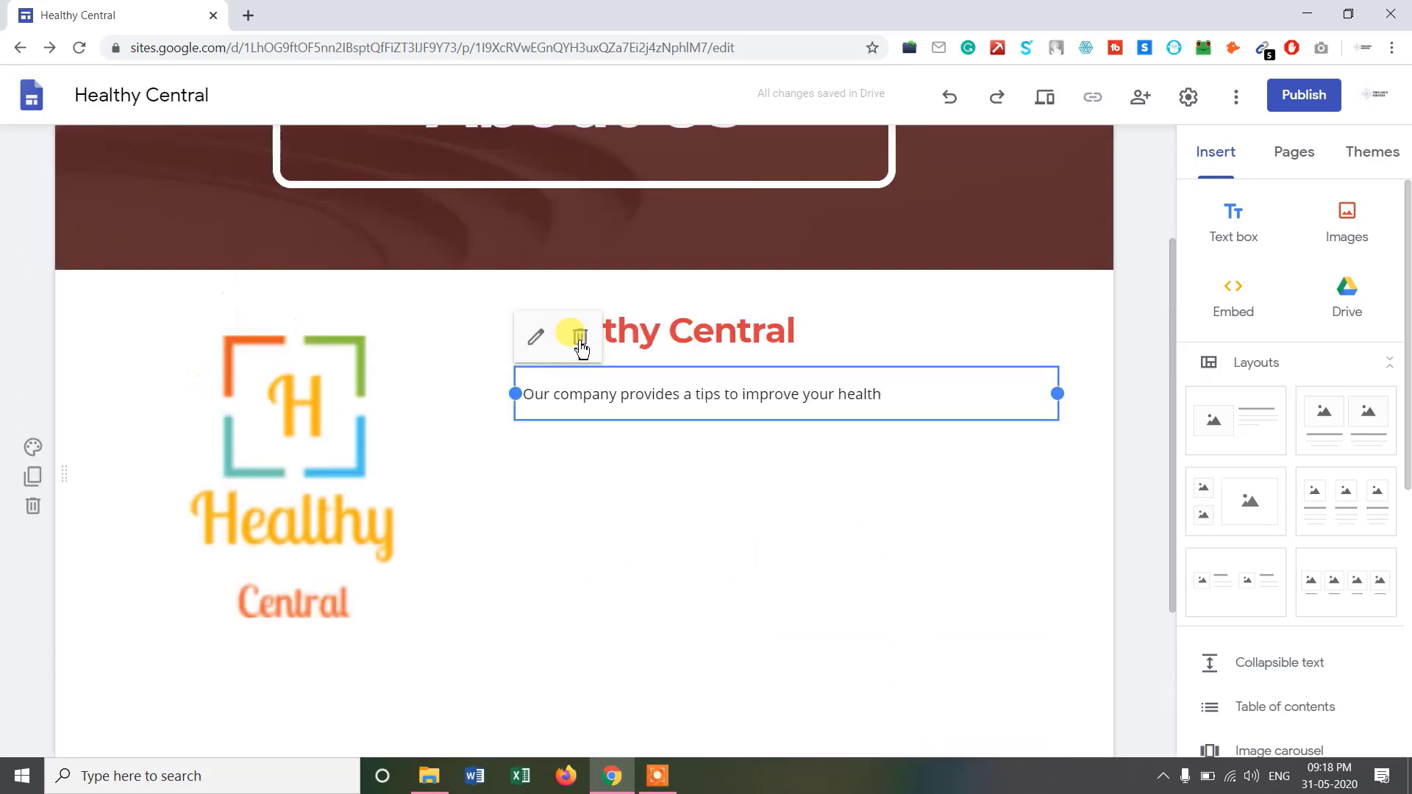
pyautogui.click(673, 397)
pyautogui.click(636, 342)
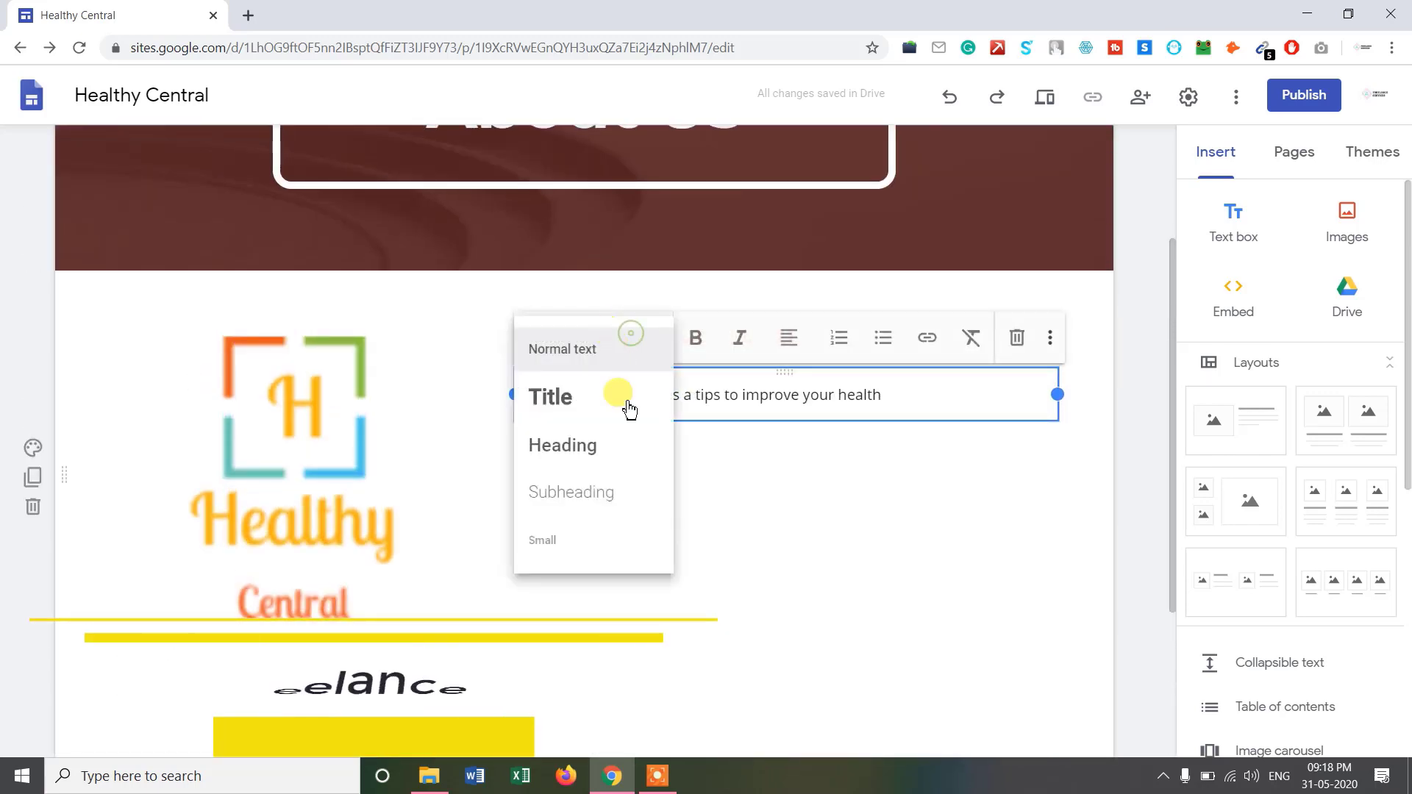
pyautogui.click(605, 444)
pyautogui.click(868, 533)
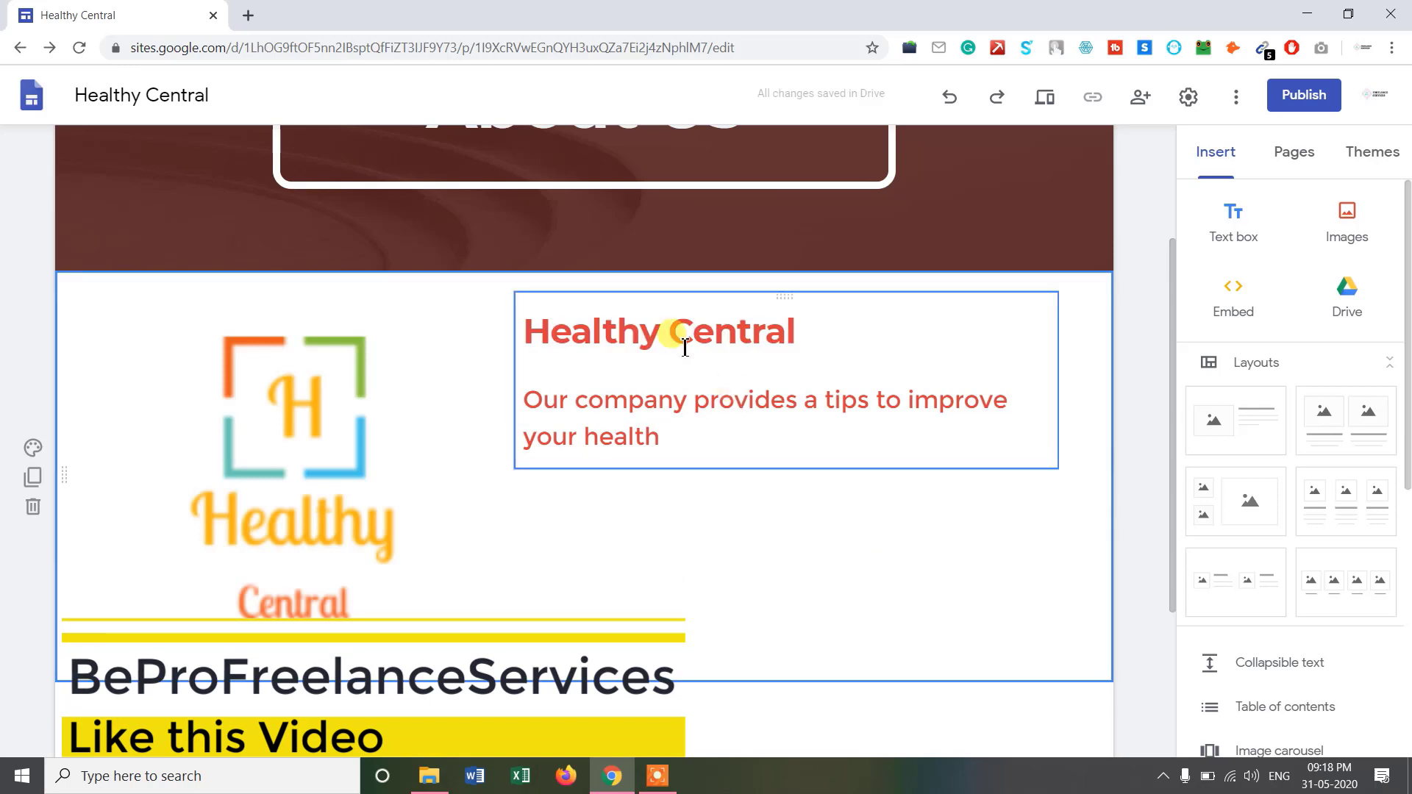
# Make the whole description paragraph bold and italic, without adding a link.
pyautogui.click(684, 344)
pyautogui.click(653, 401)
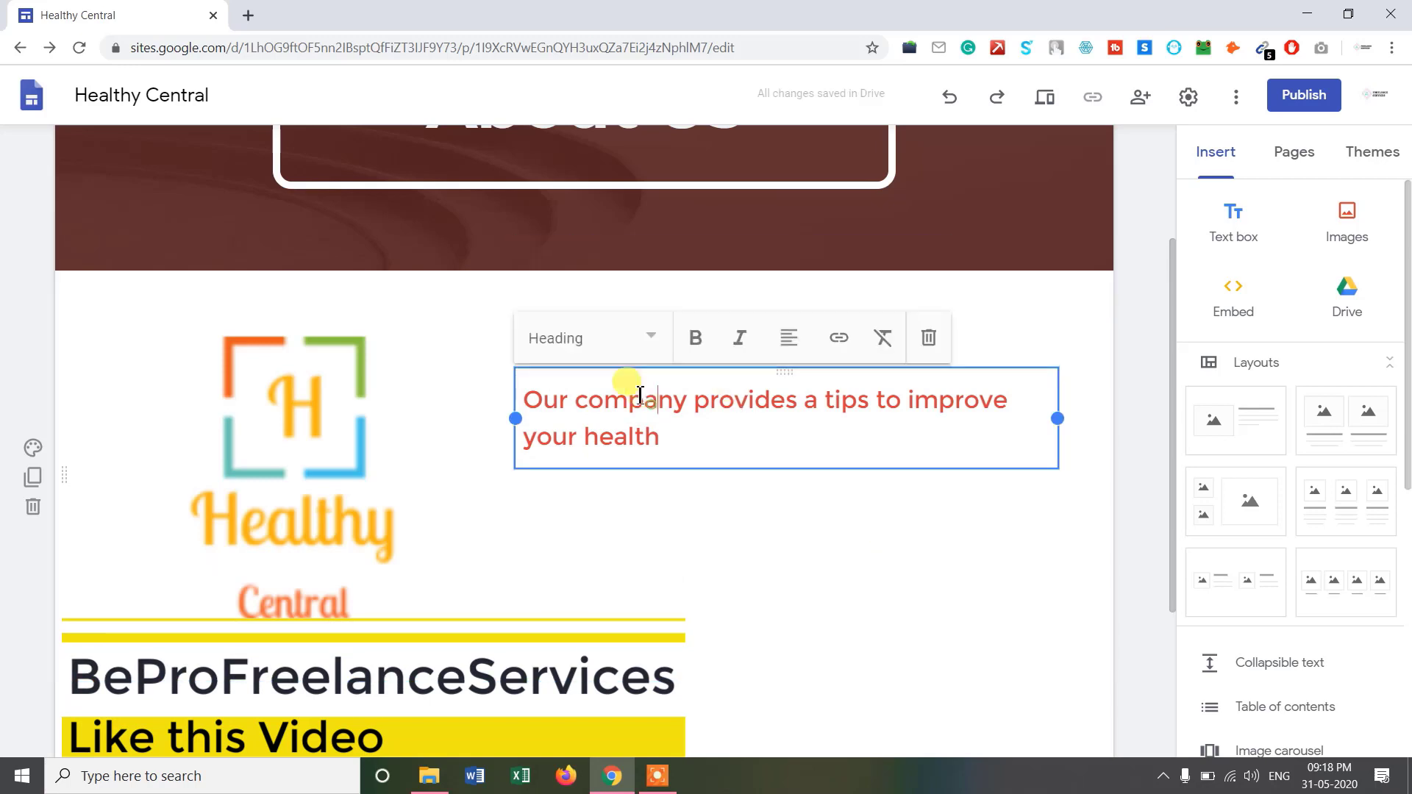
pyautogui.moveTo(692, 419); pyautogui.dragTo(479, 338)
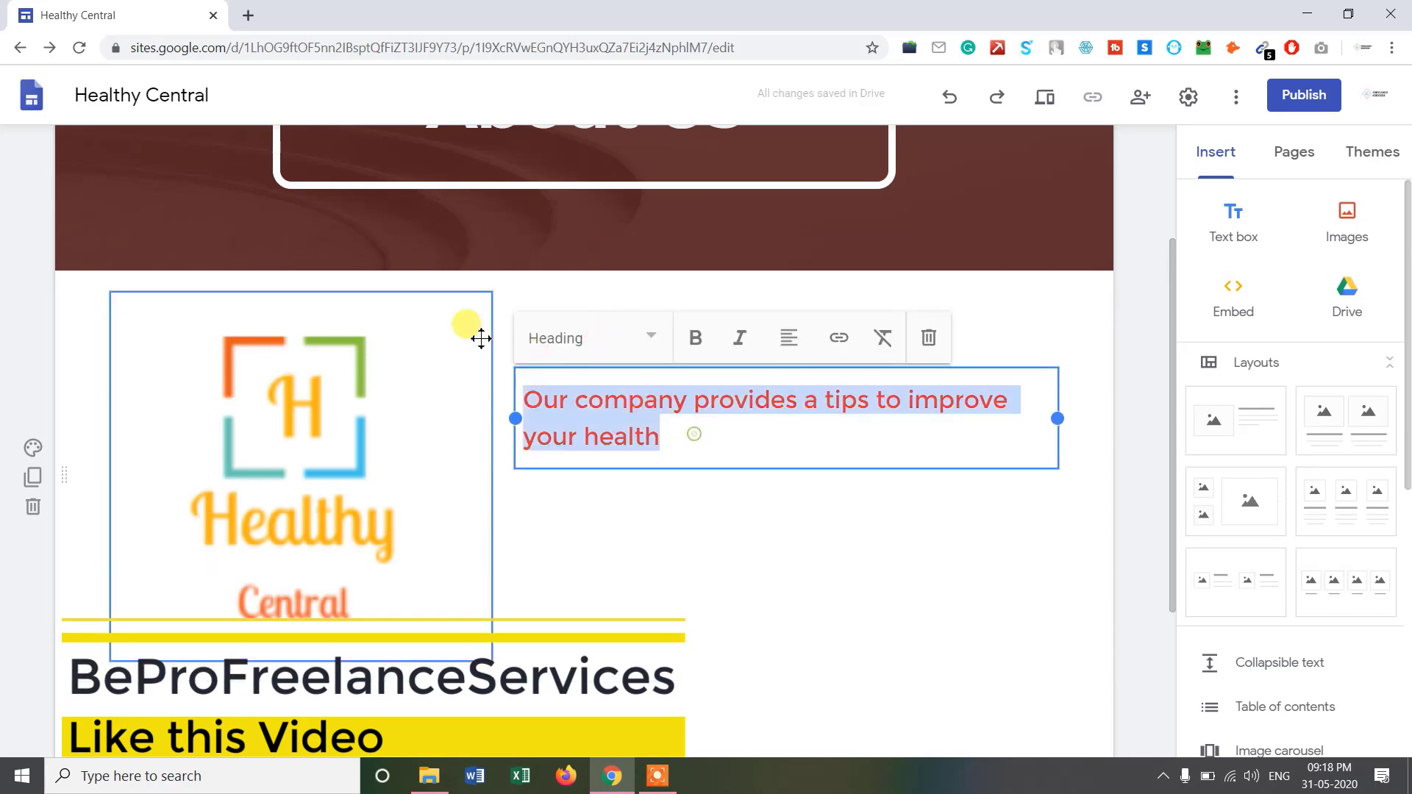
pyautogui.click(695, 339)
pyautogui.click(739, 338)
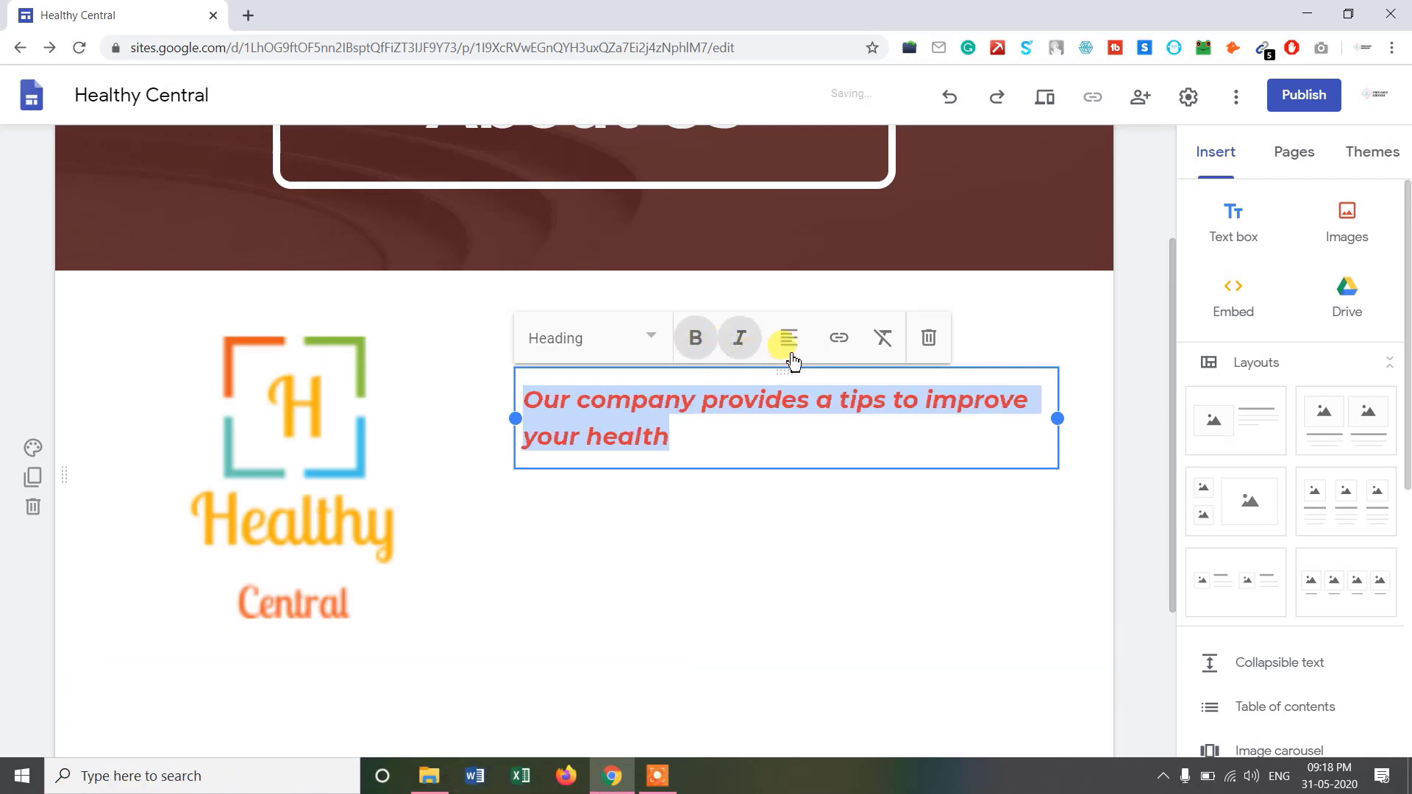
pyautogui.click(839, 346)
pyautogui.click(914, 432)
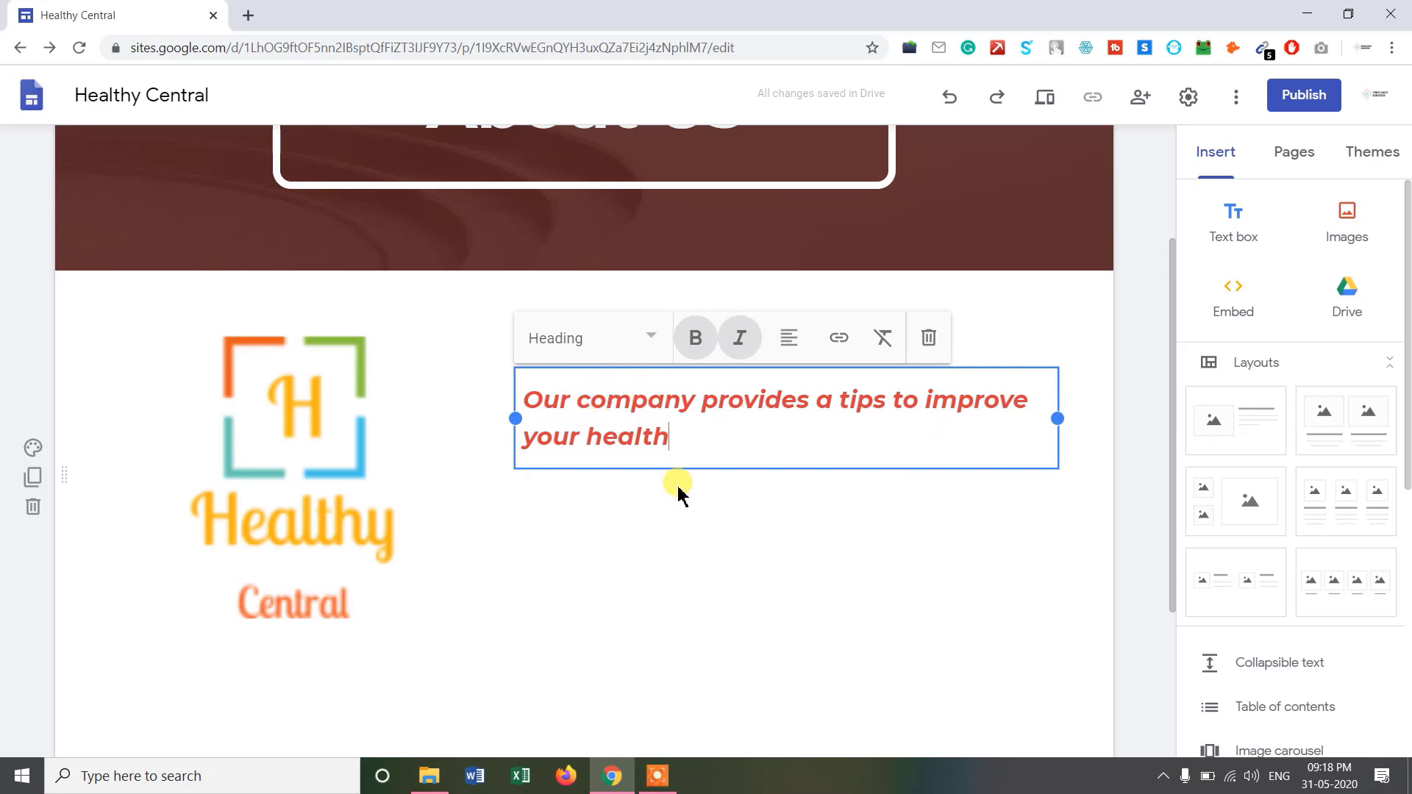
pyautogui.scroll(3, 683, 515)
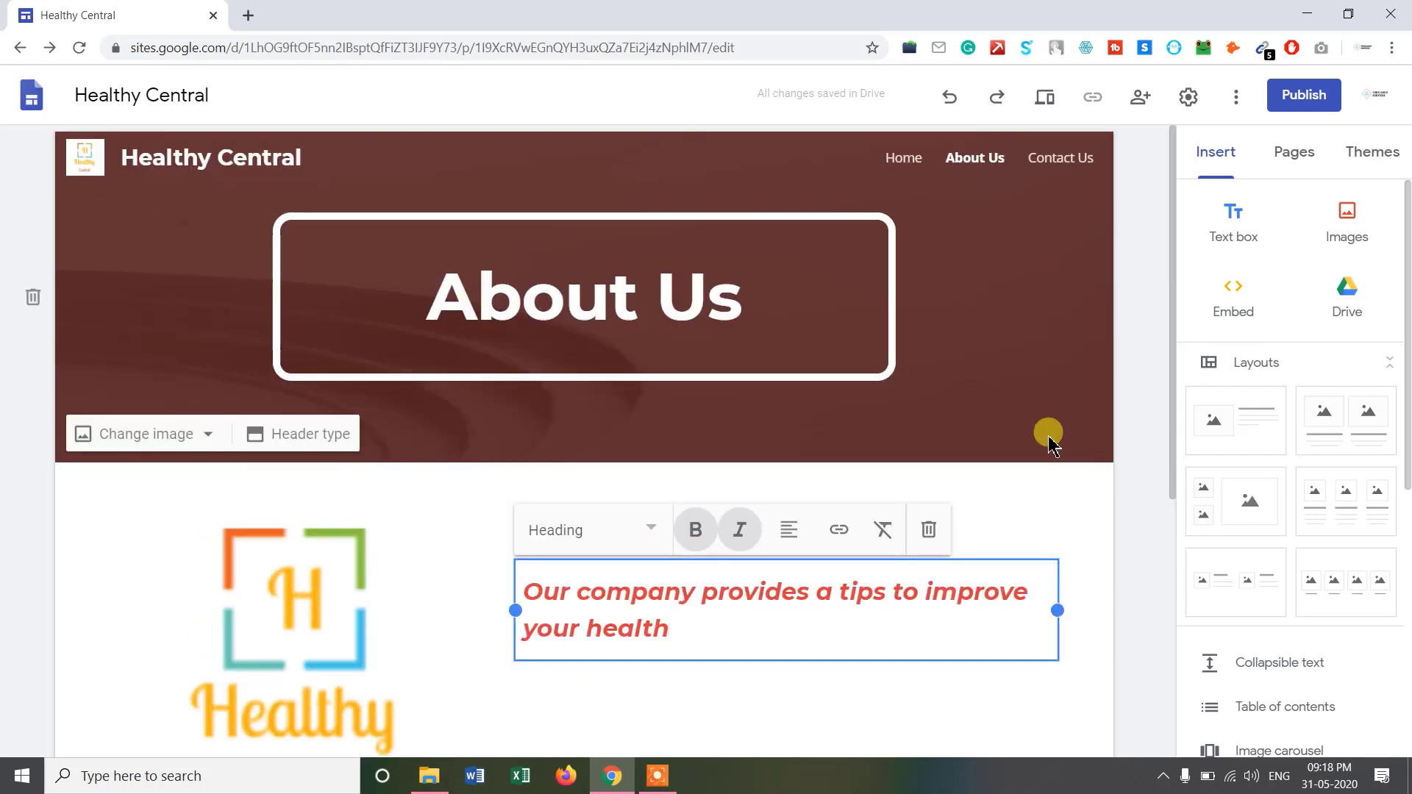
pyautogui.scroll(-5, 1088, 463)
pyautogui.click(1170, 521)
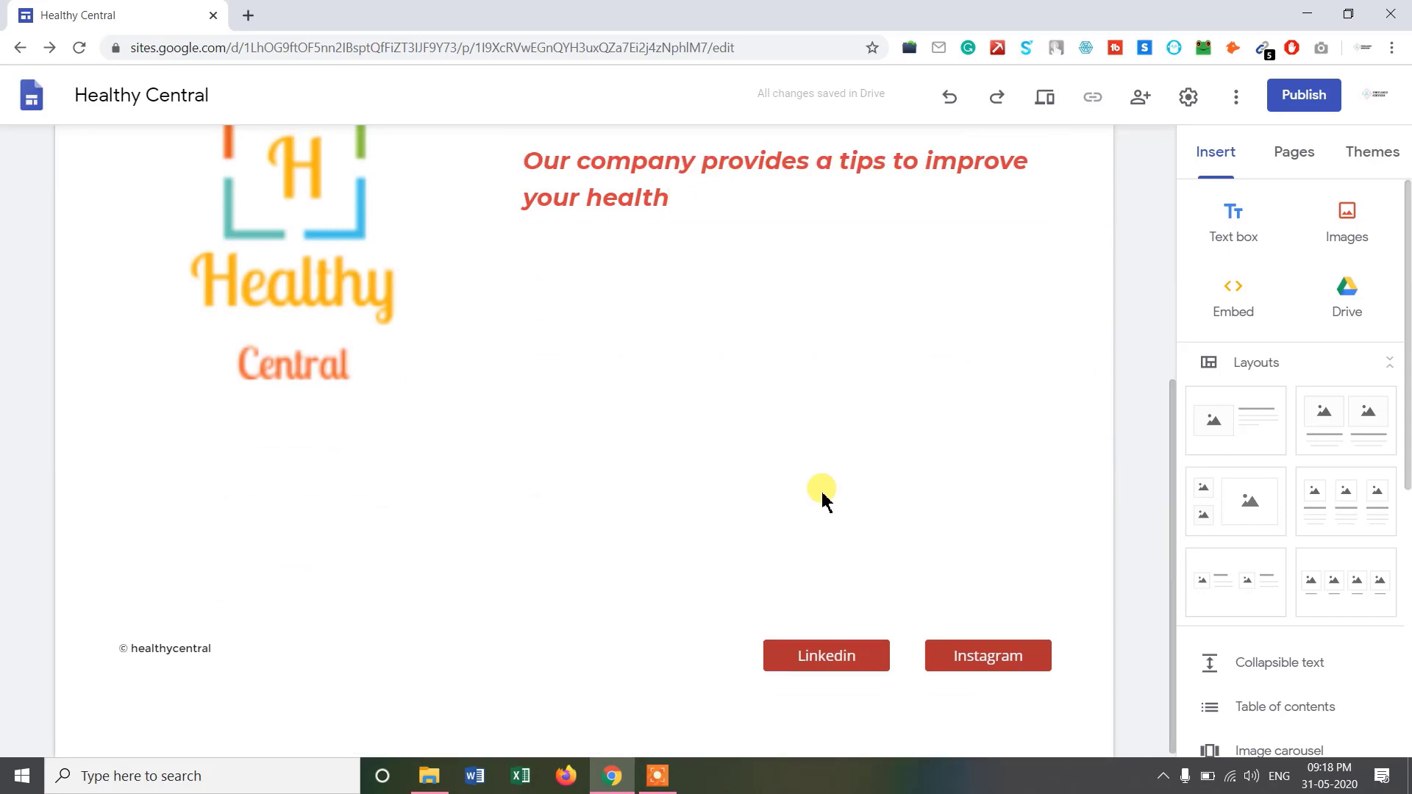
pyautogui.scroll(-5, 1331, 514)
# Insert a 'Contact' button linked to the Contact Us page and widen it.
pyautogui.click(1245, 444)
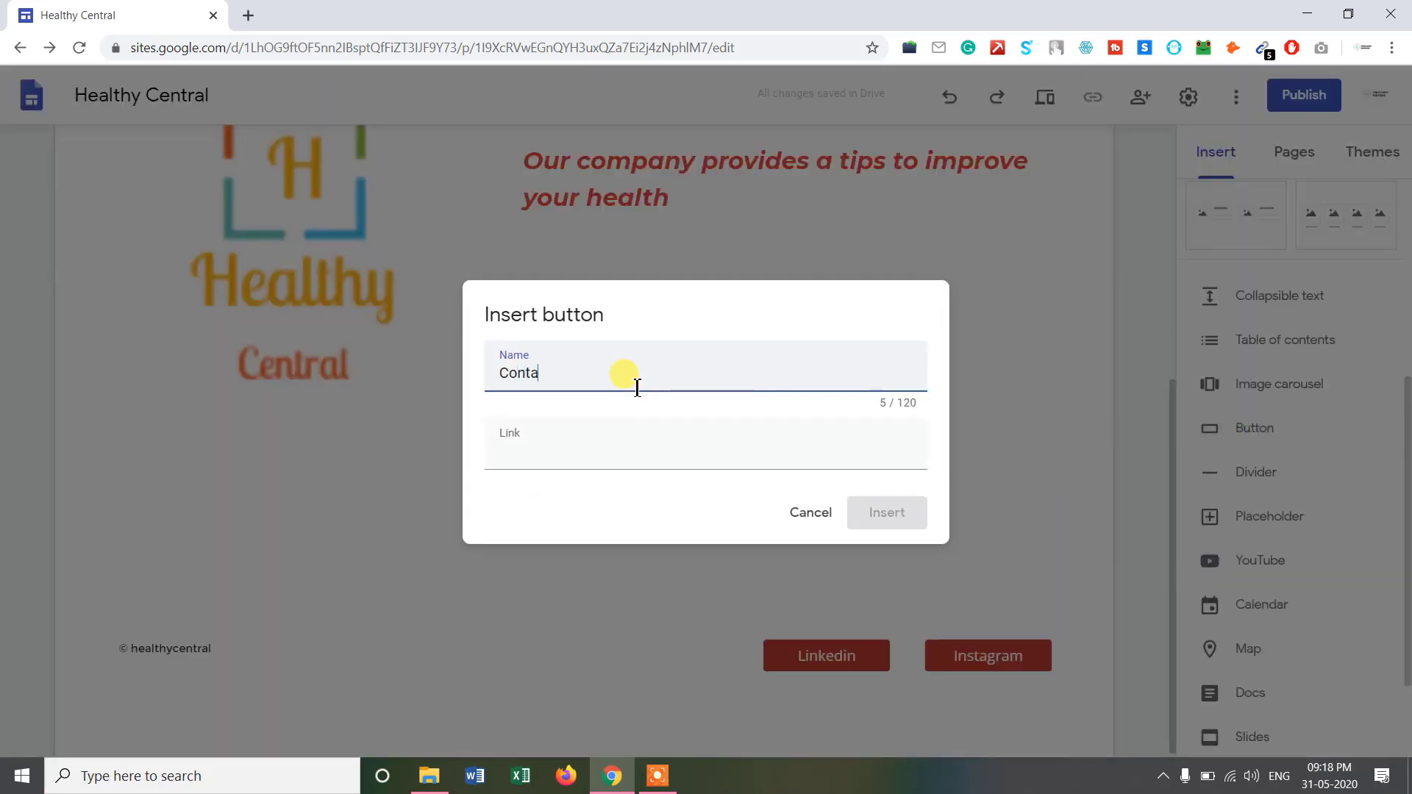
pyautogui.click(584, 452)
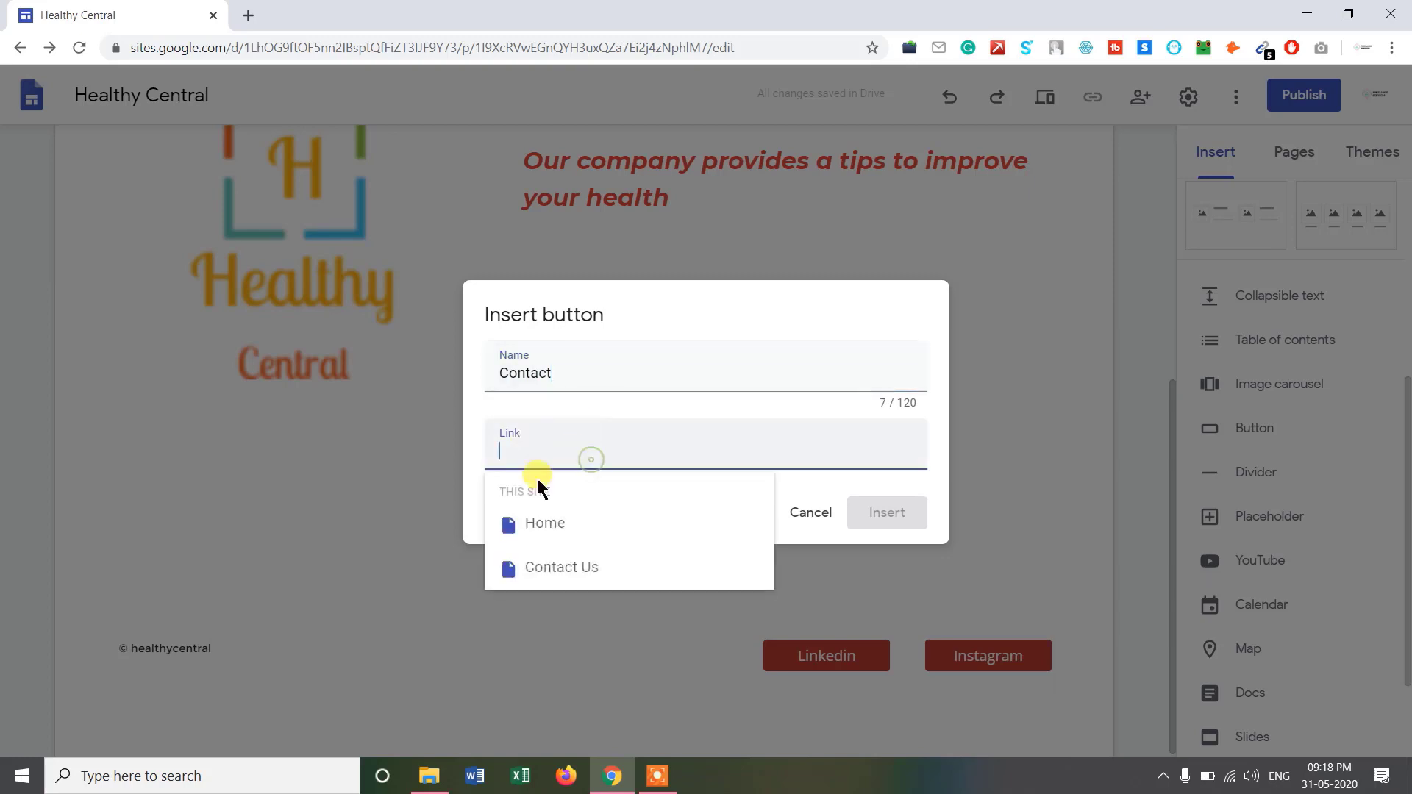
pyautogui.click(576, 572)
pyautogui.click(906, 522)
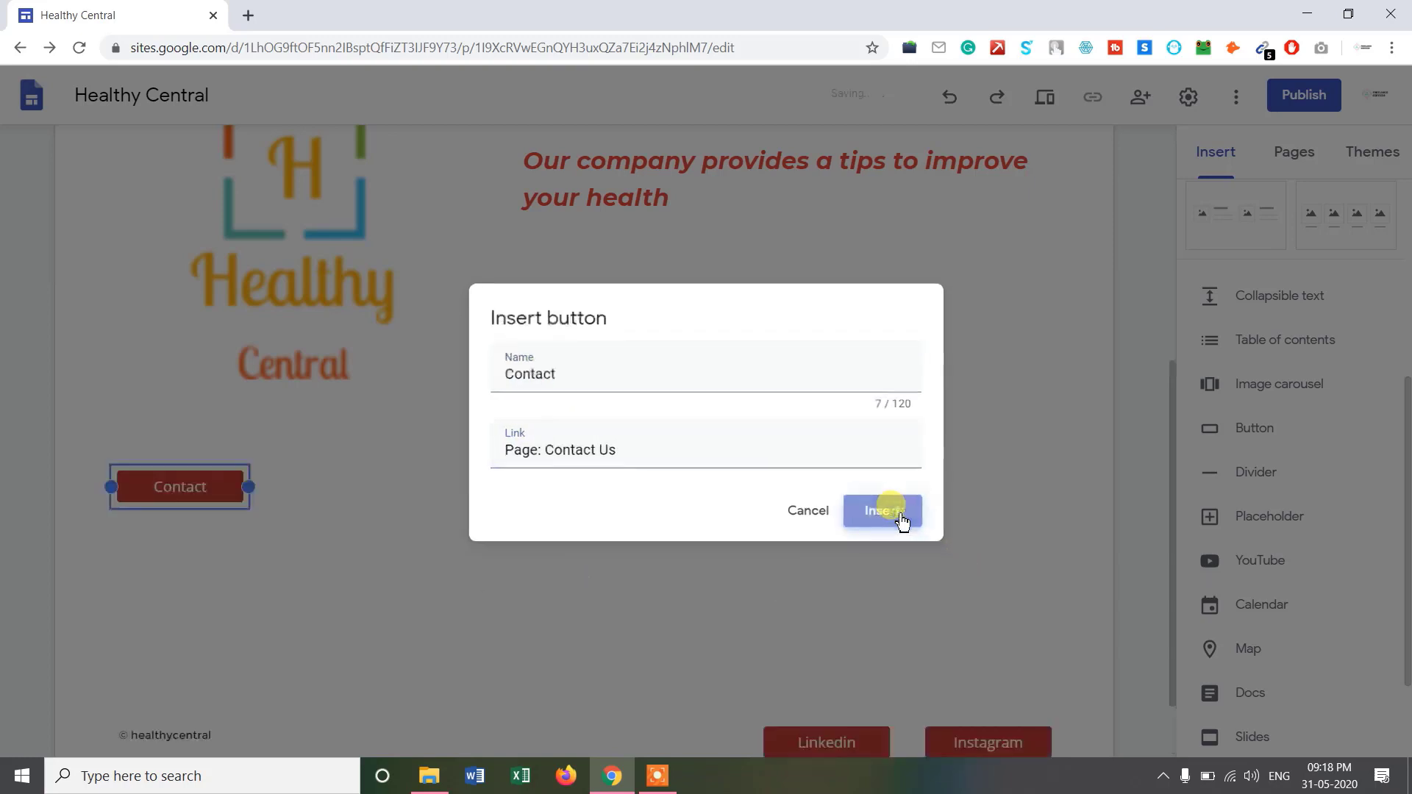
pyautogui.moveTo(251, 399); pyautogui.dragTo(577, 394)
pyautogui.click(825, 440)
pyautogui.scroll(7, 1110, 378)
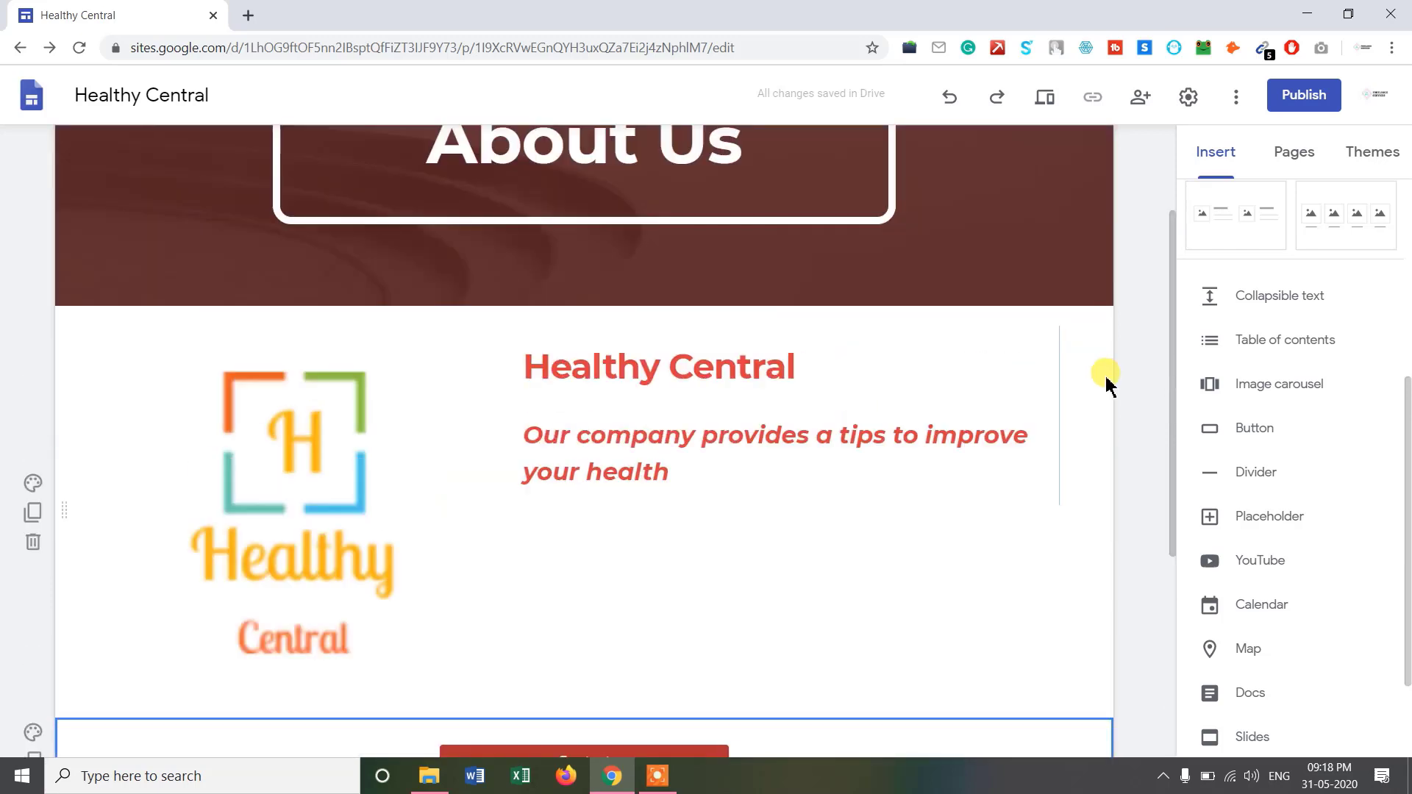
# Switch to the Contact Us page and upload the logo image beneath its banner.
pyautogui.click(1062, 160)
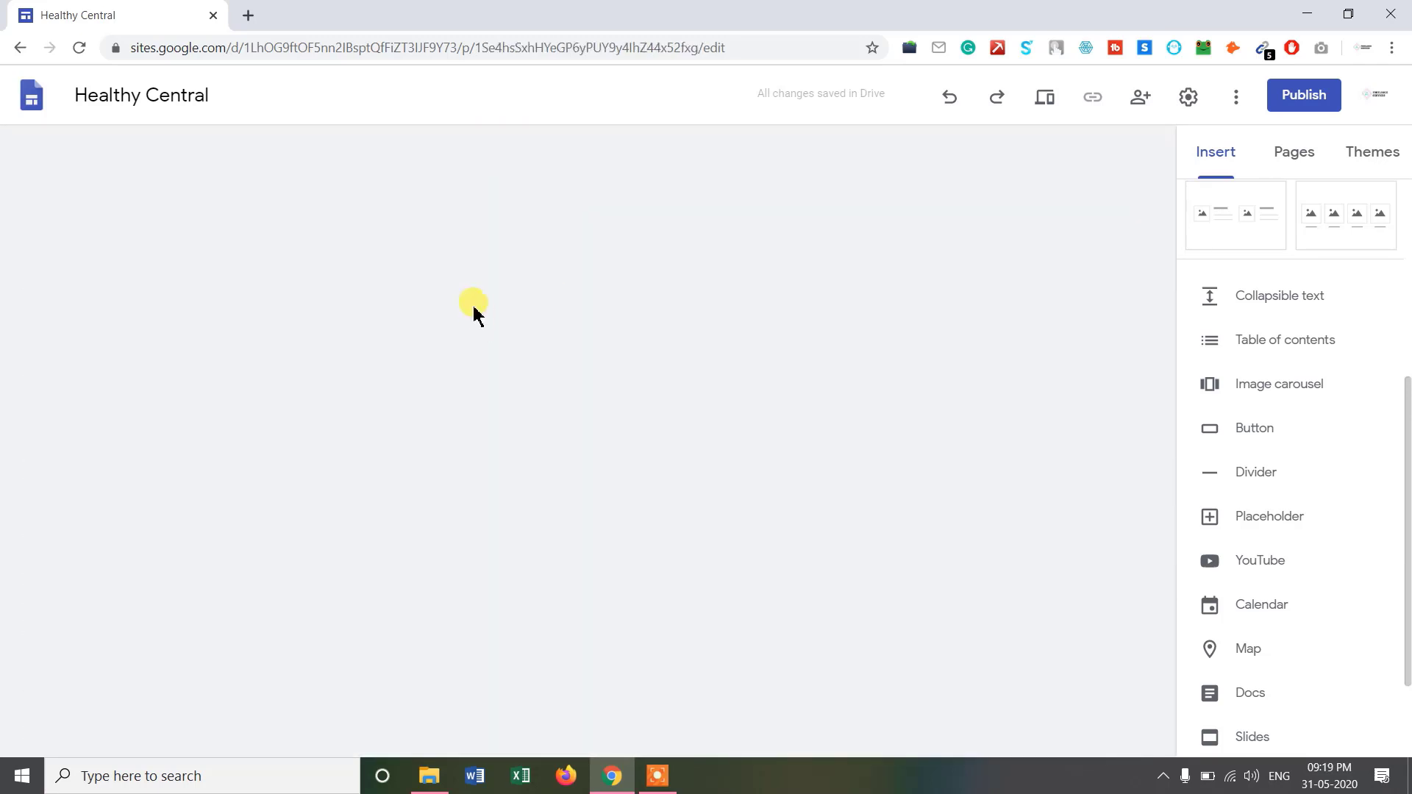
pyautogui.scroll(5, 1330, 371)
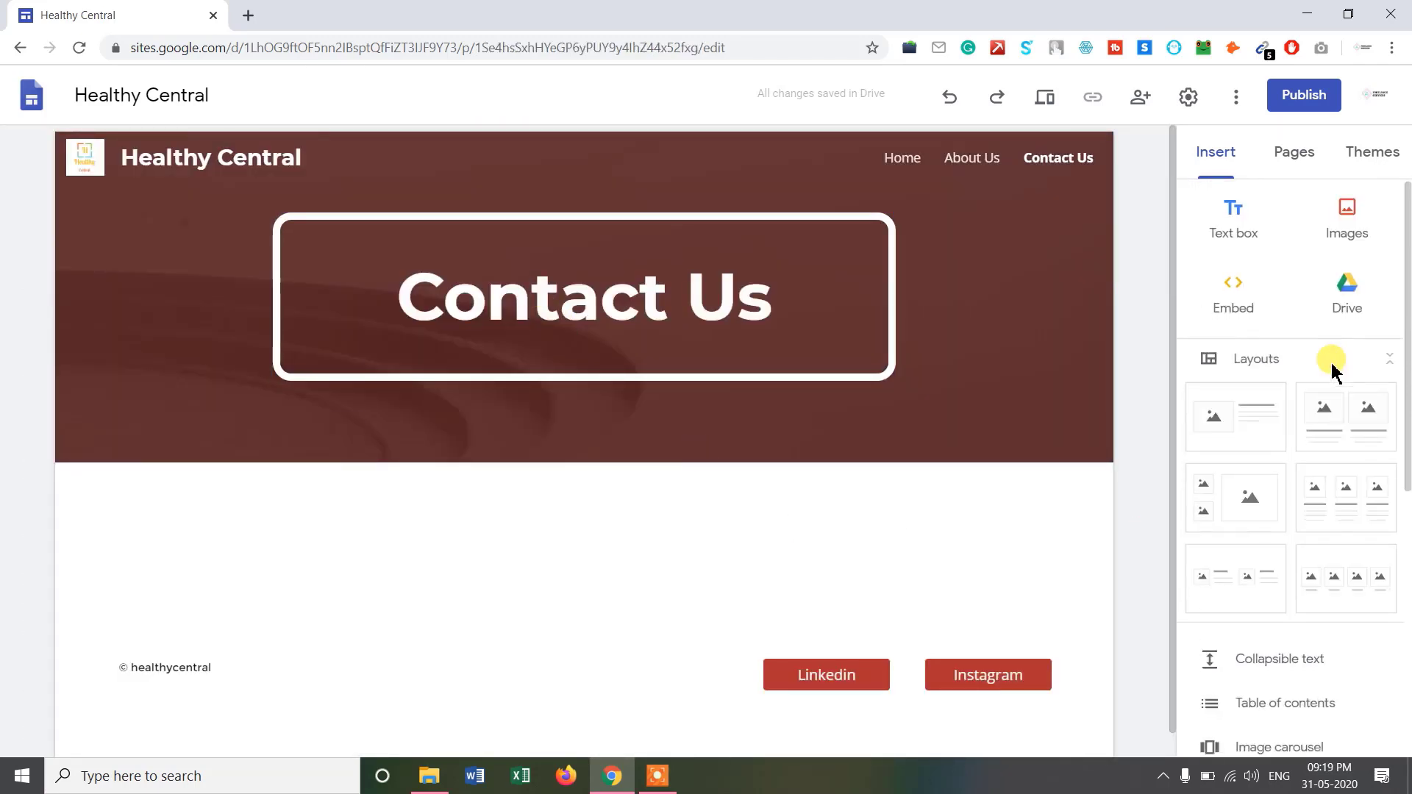
pyautogui.scroll(-2, 1328, 379)
pyautogui.scroll(2, 1329, 381)
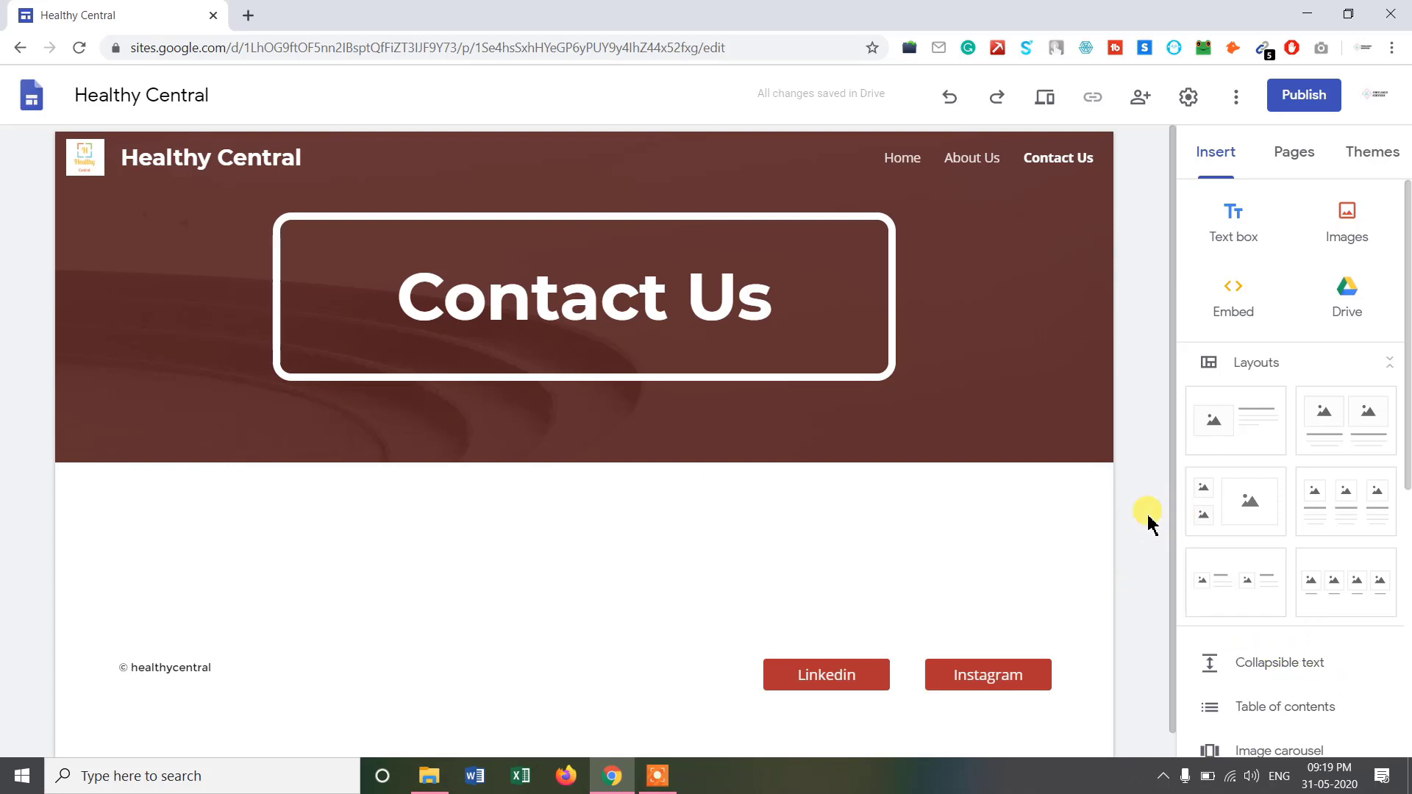
pyautogui.scroll(-1, 1172, 514)
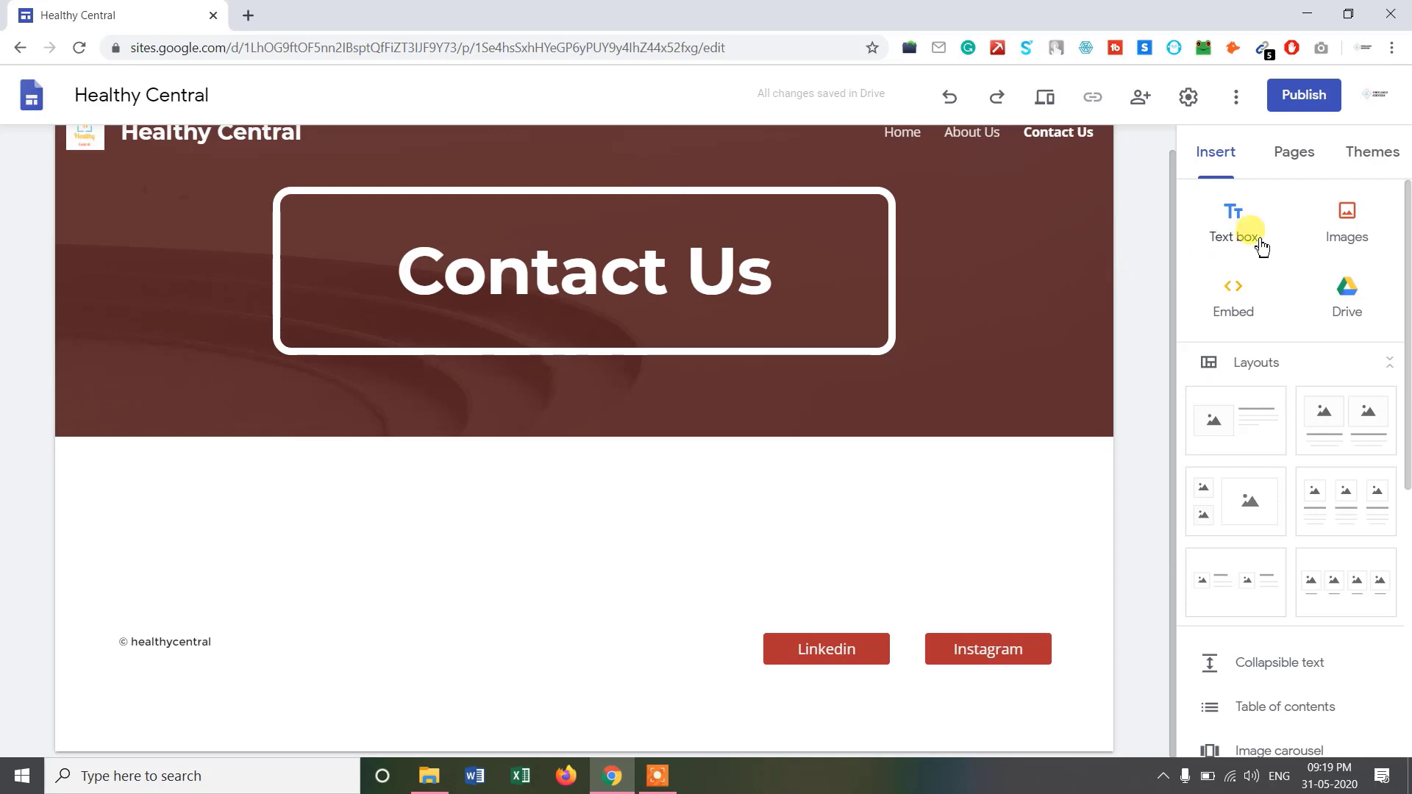
pyautogui.scroll(-6, 1323, 457)
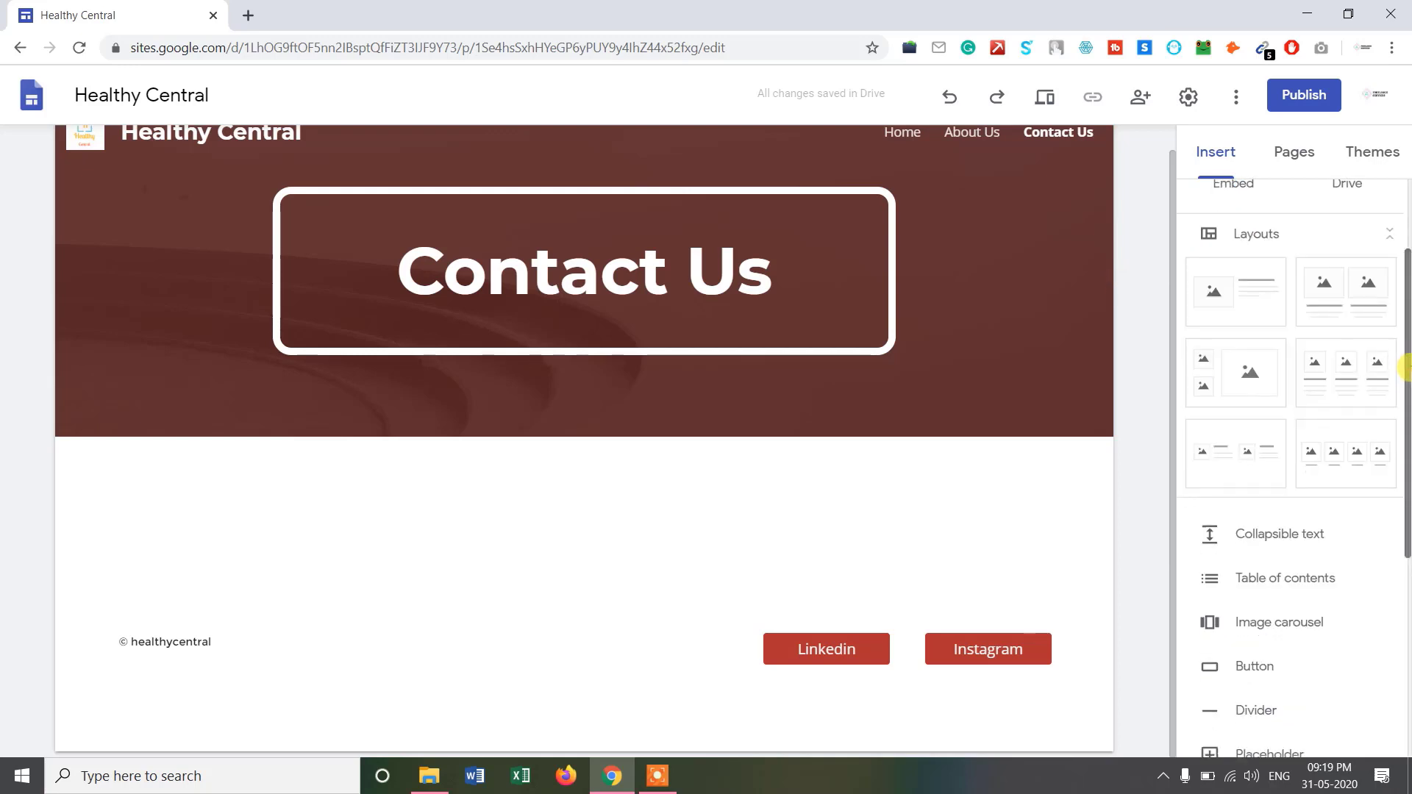
pyautogui.moveTo(1404, 379); pyautogui.dragTo(1403, 582)
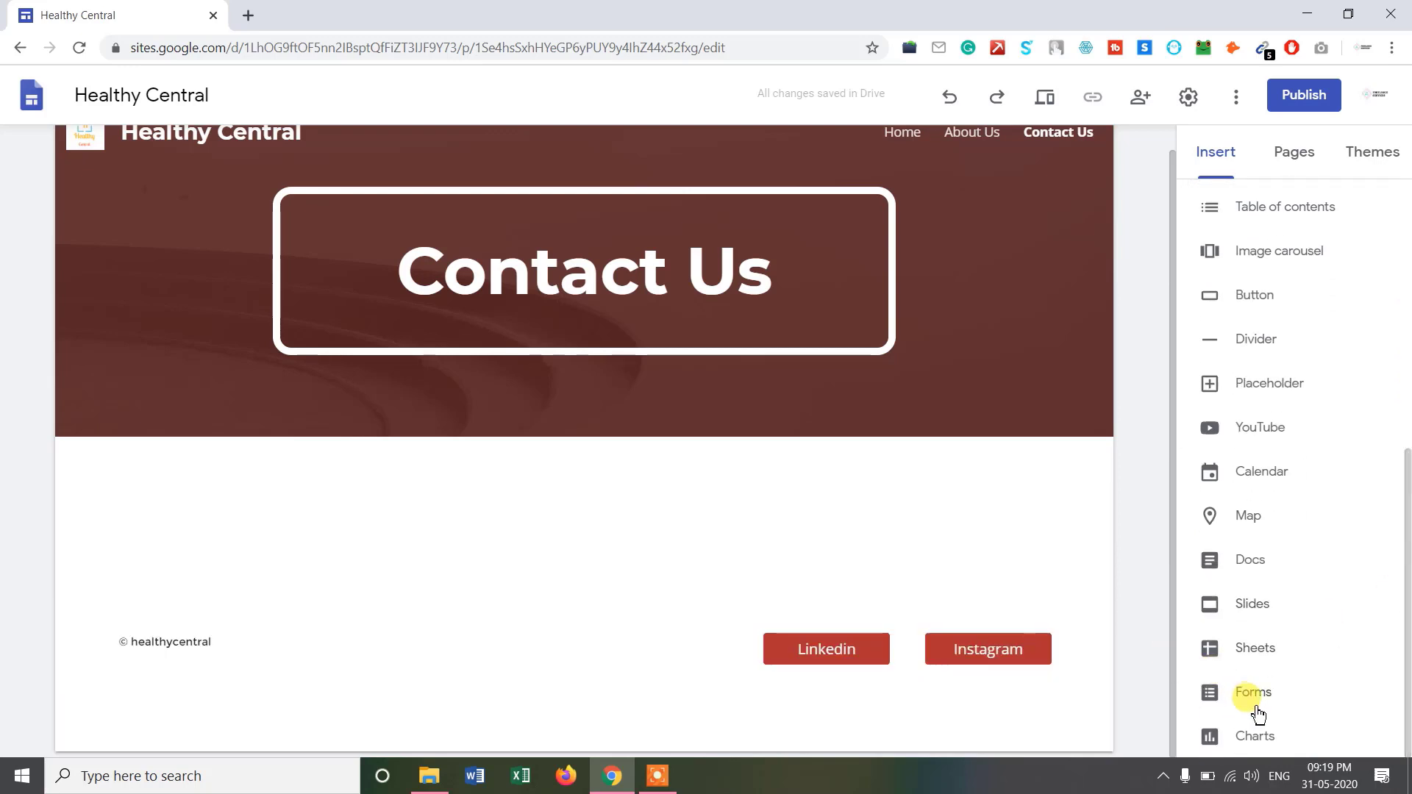
pyautogui.scroll(10, 1253, 662)
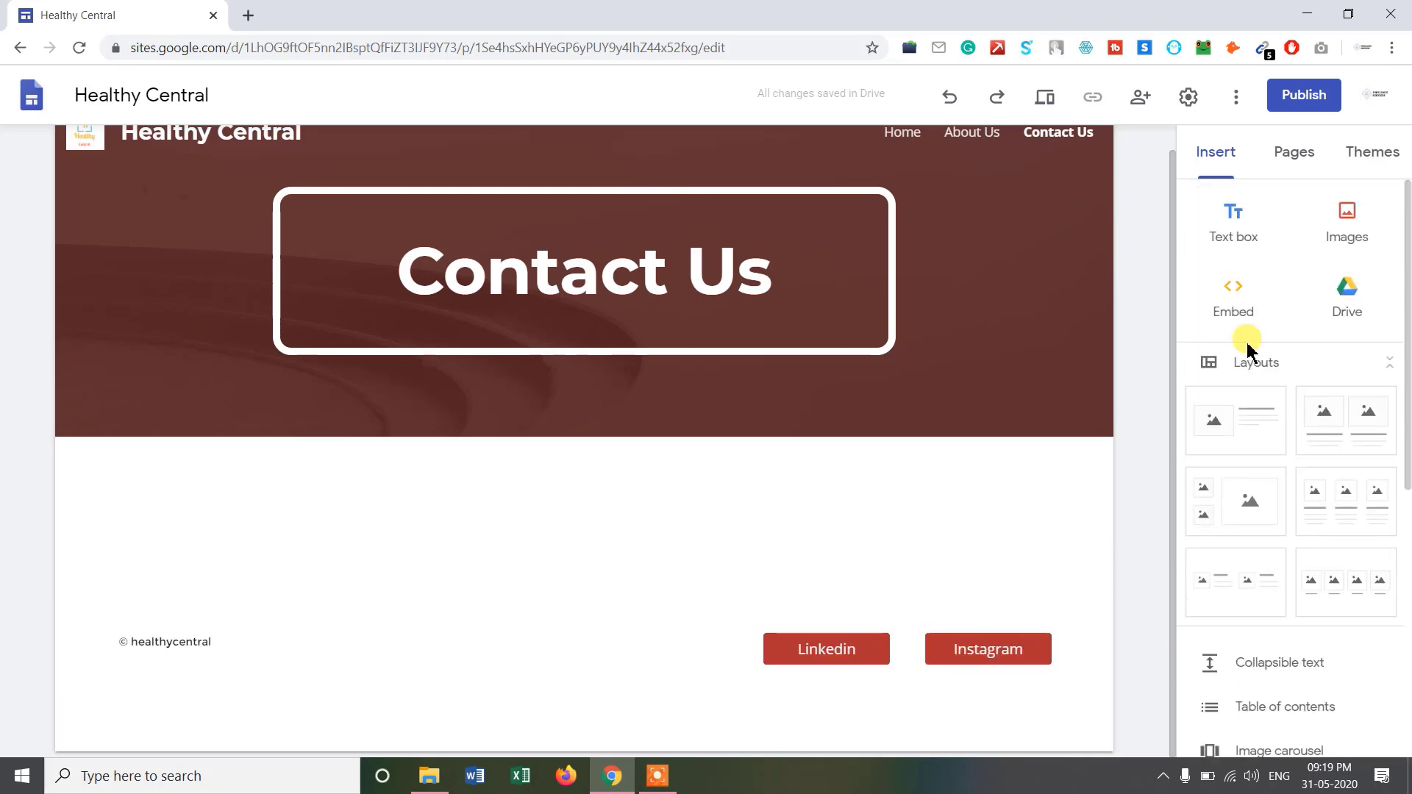
pyautogui.click(1323, 214)
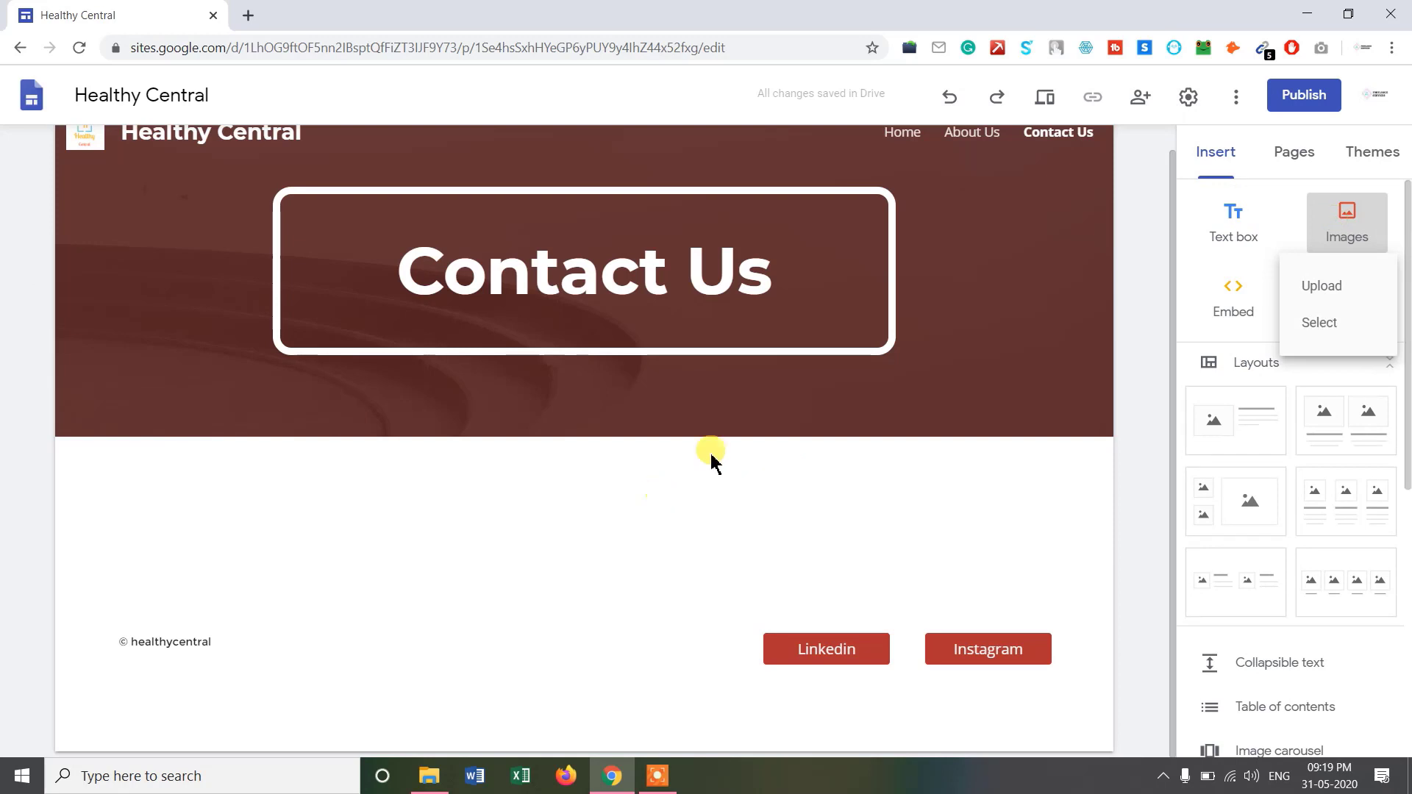
pyautogui.click(1319, 284)
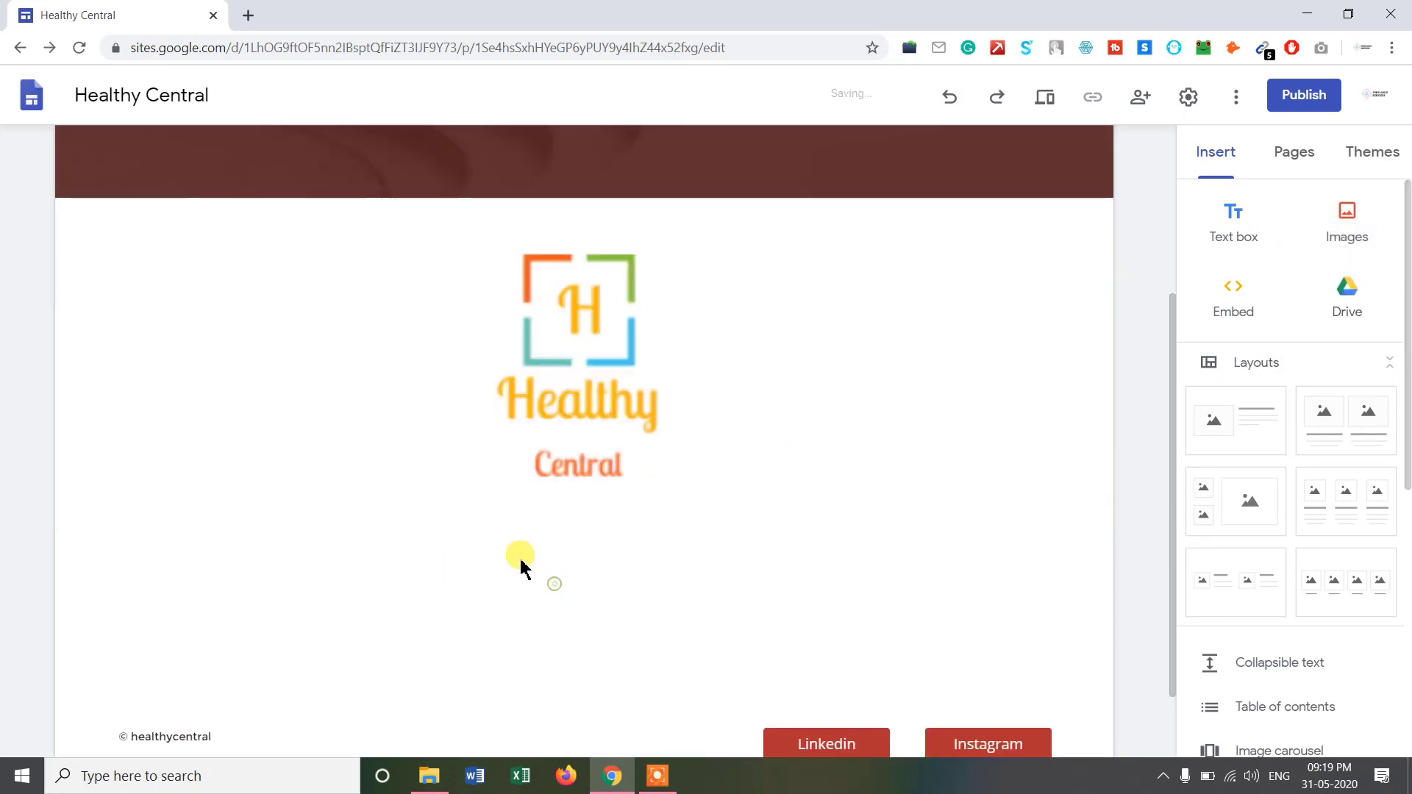
pyautogui.scroll(-2, 1327, 441)
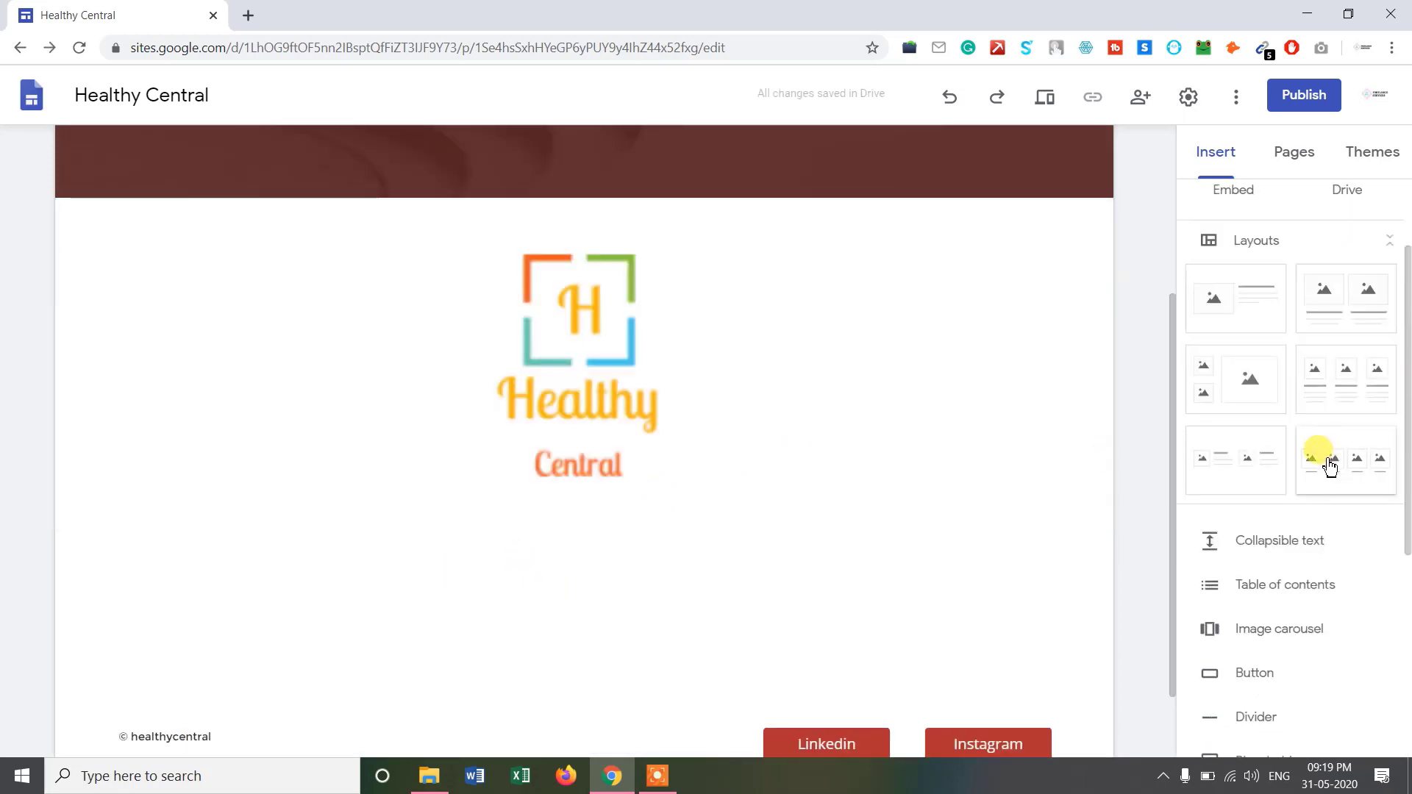
pyautogui.scroll(2, 1328, 464)
pyautogui.scroll(-4, 1327, 463)
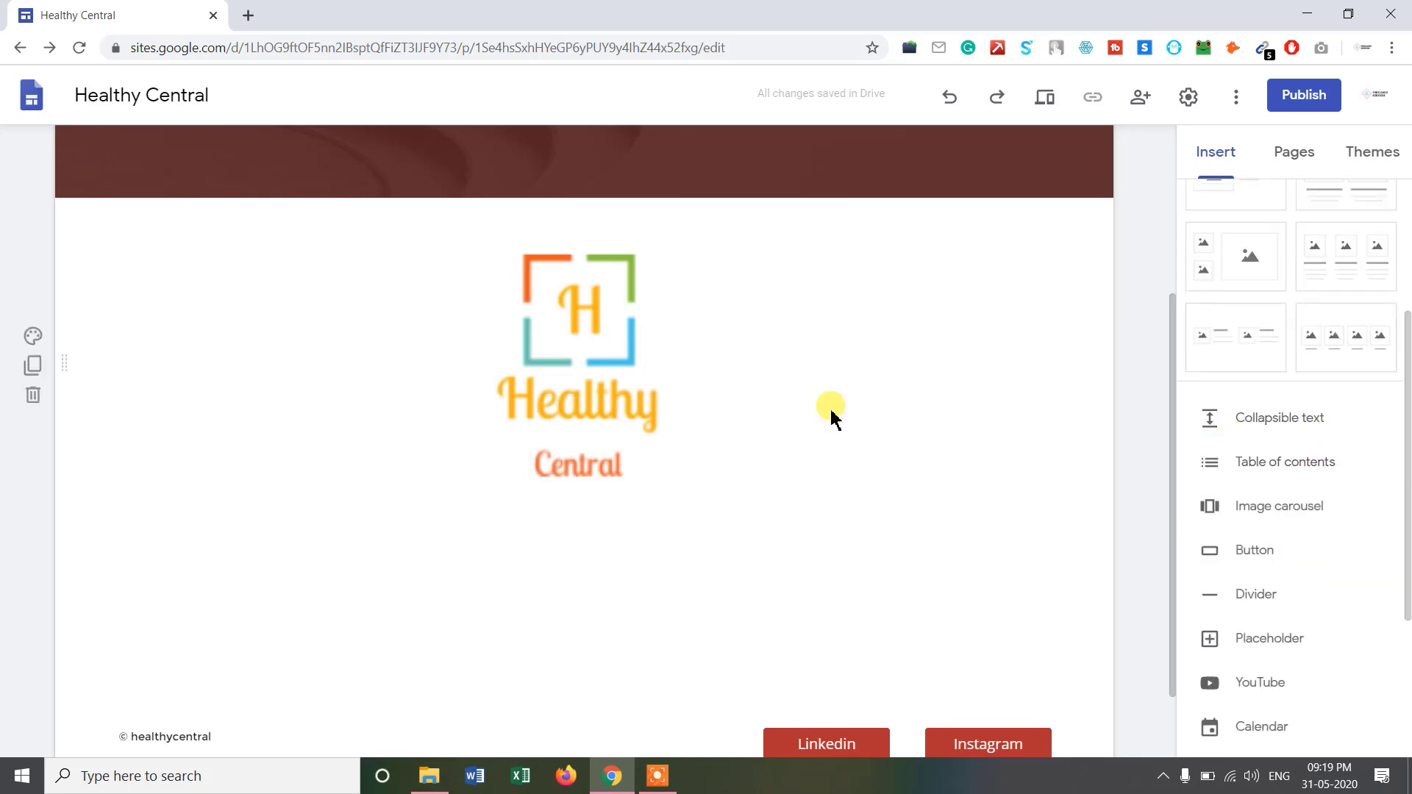
pyautogui.scroll(1, 1324, 412)
pyautogui.scroll(-1, 1324, 416)
pyautogui.scroll(2, 1327, 418)
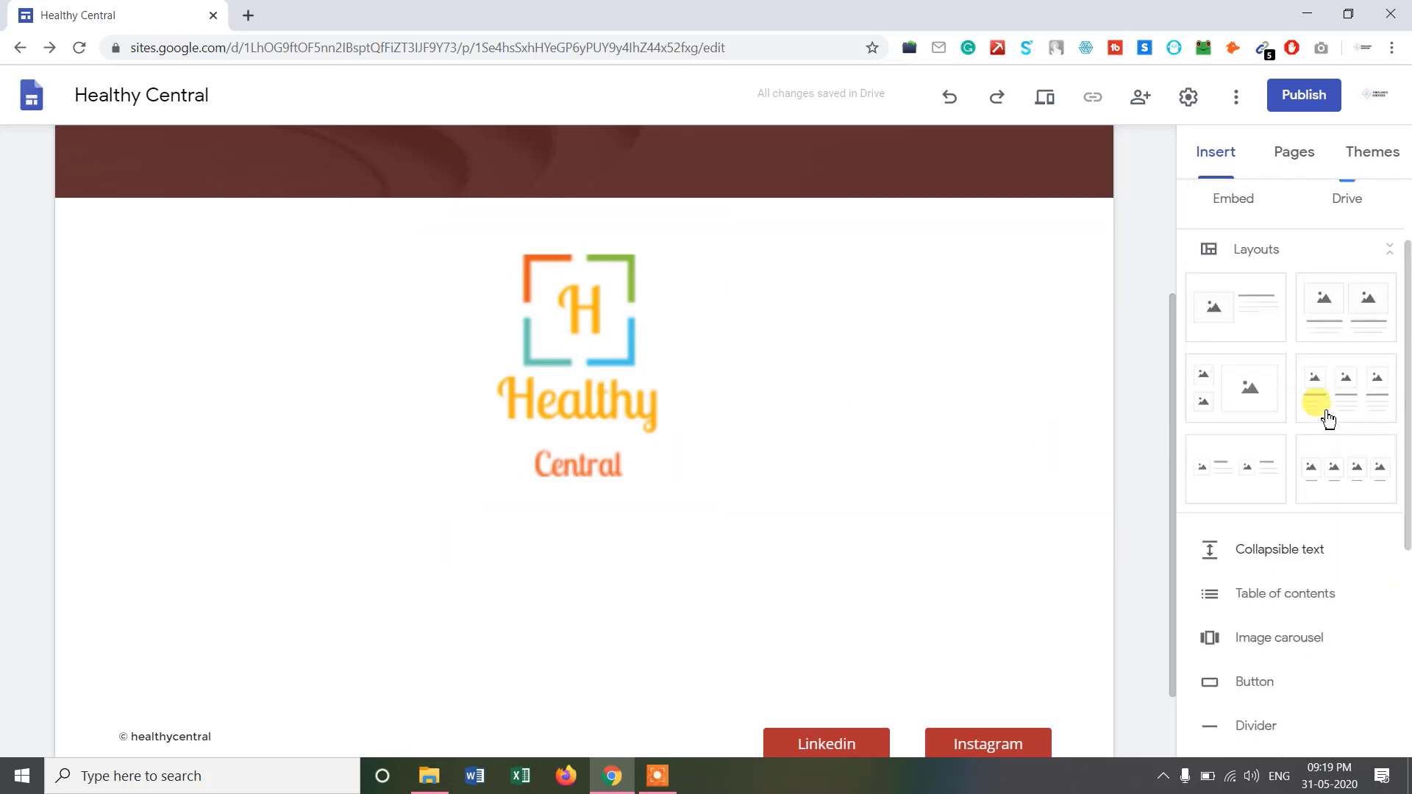
pyautogui.scroll(2, 1327, 418)
# Add a text box with an 'Email:' line holding the contact e-mail address below the phone line.
pyautogui.click(1233, 224)
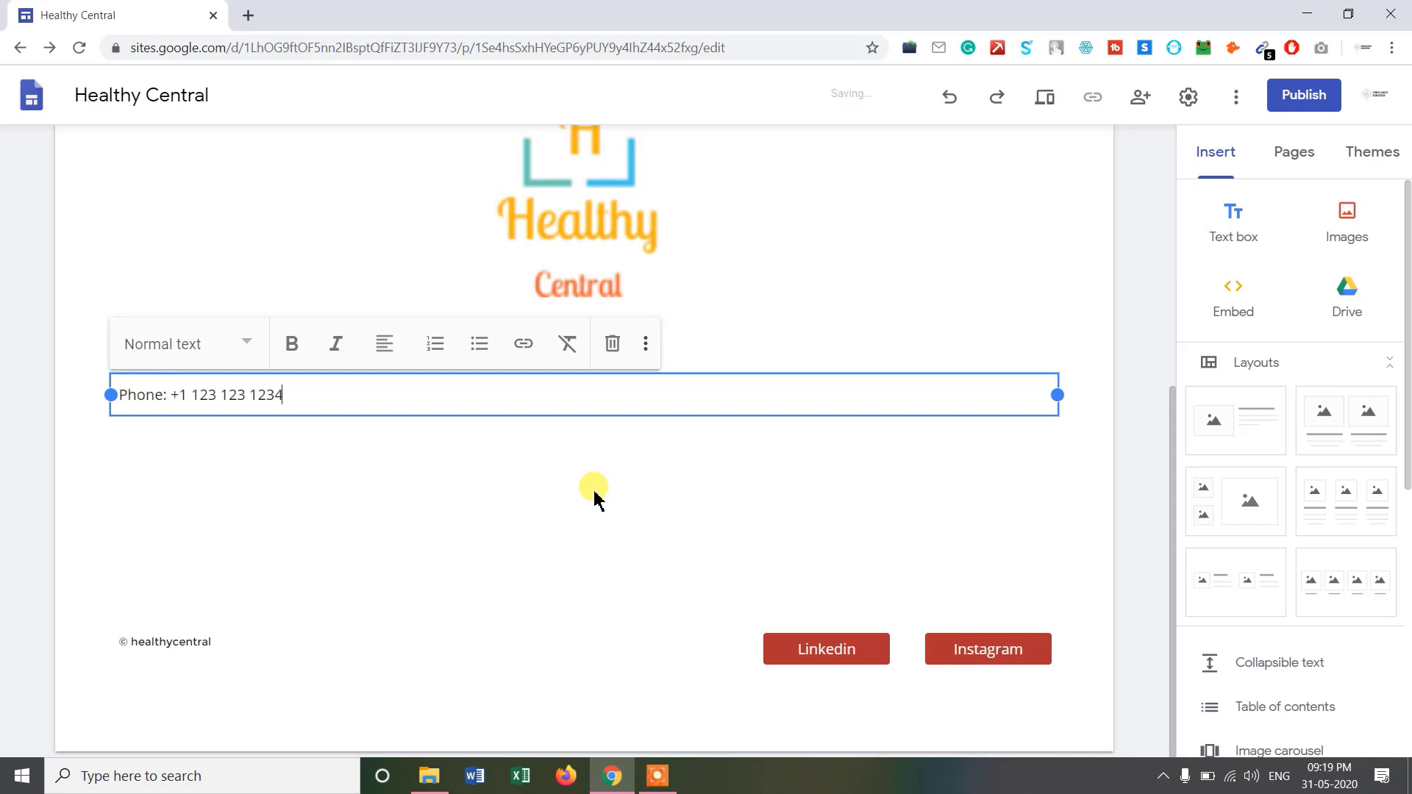
pyautogui.press('Return')
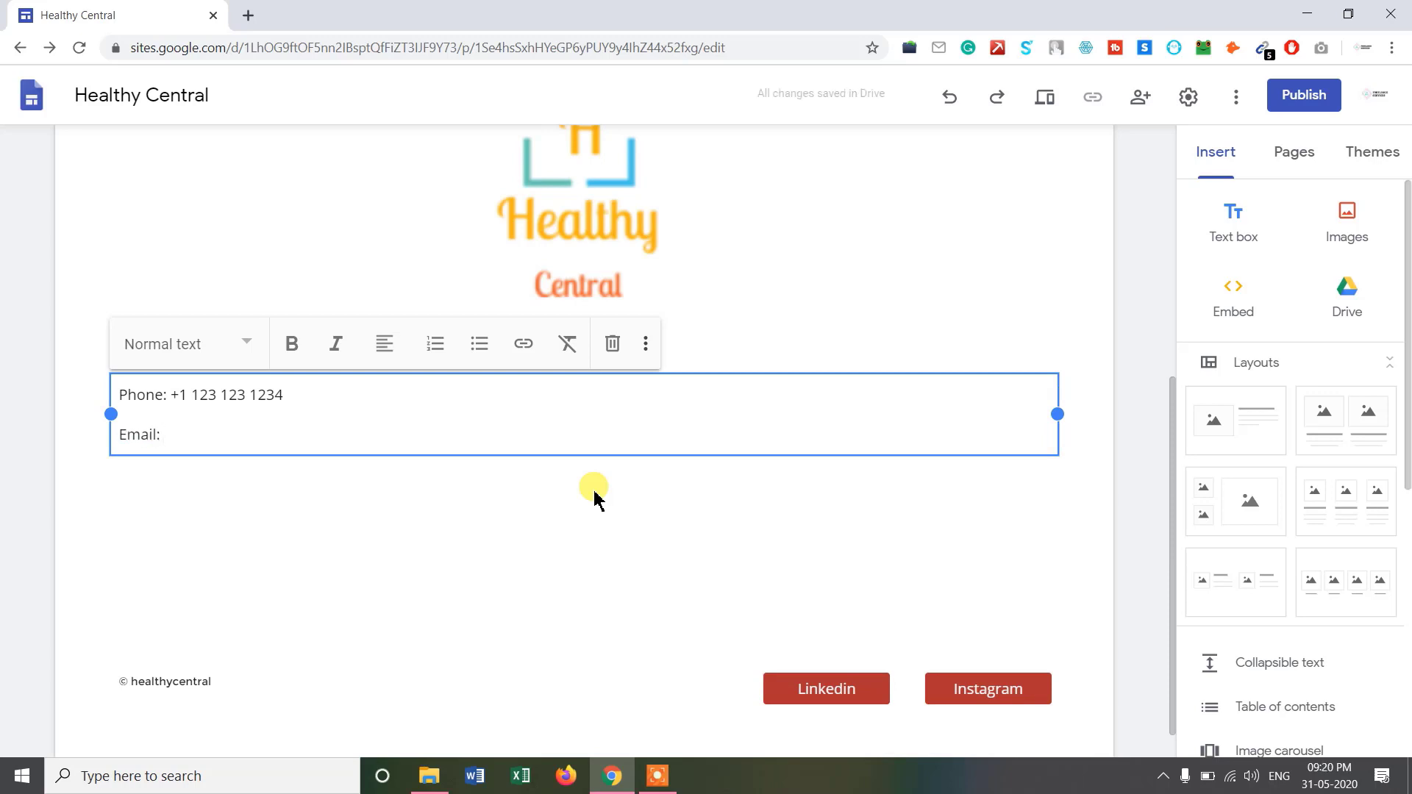
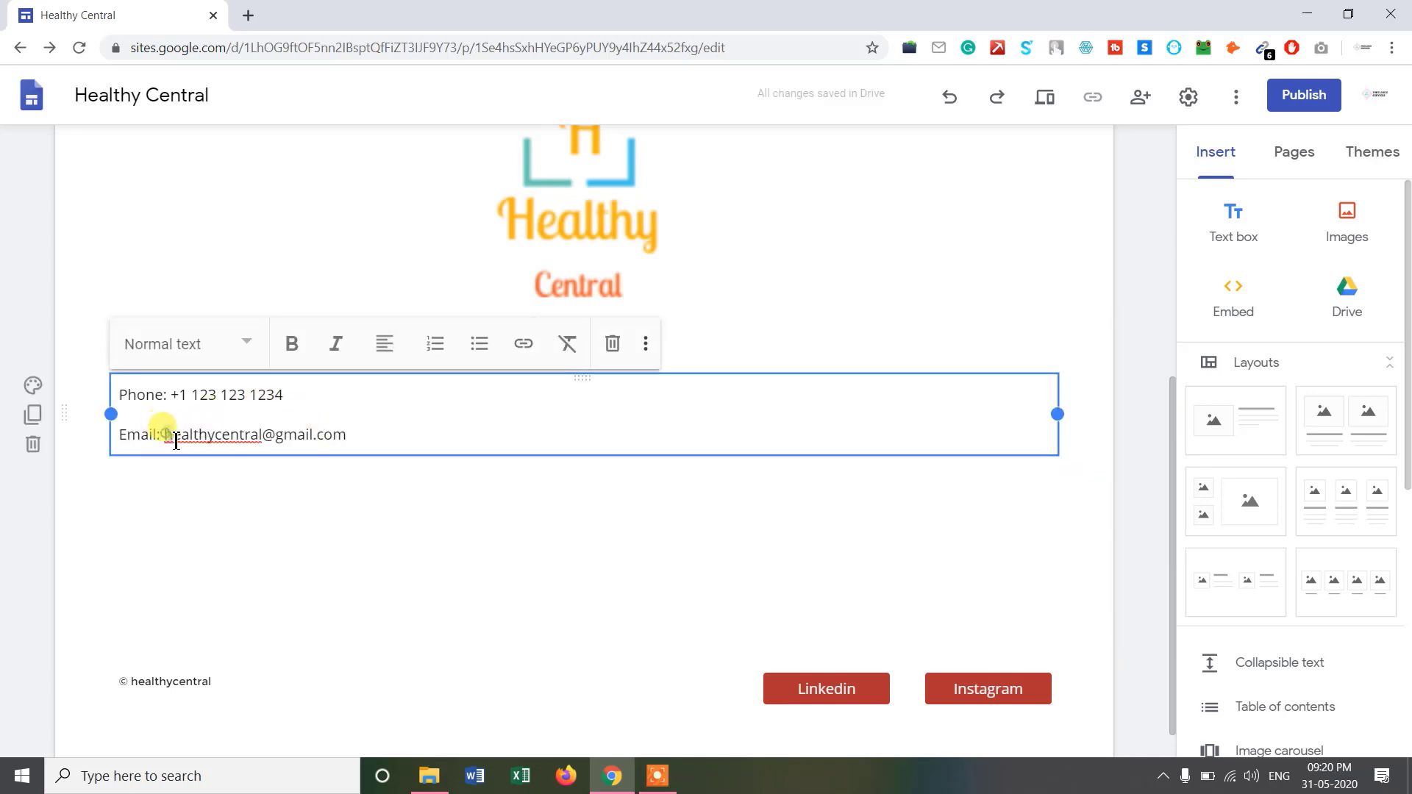
# Turn the e-mail address into a mailto link and check the link.
pyautogui.moveTo(176, 440)
pyautogui.mouseDown()
pyautogui.moveTo(308, 464)
pyautogui.moveTo(354, 448)
pyautogui.mouseUp()
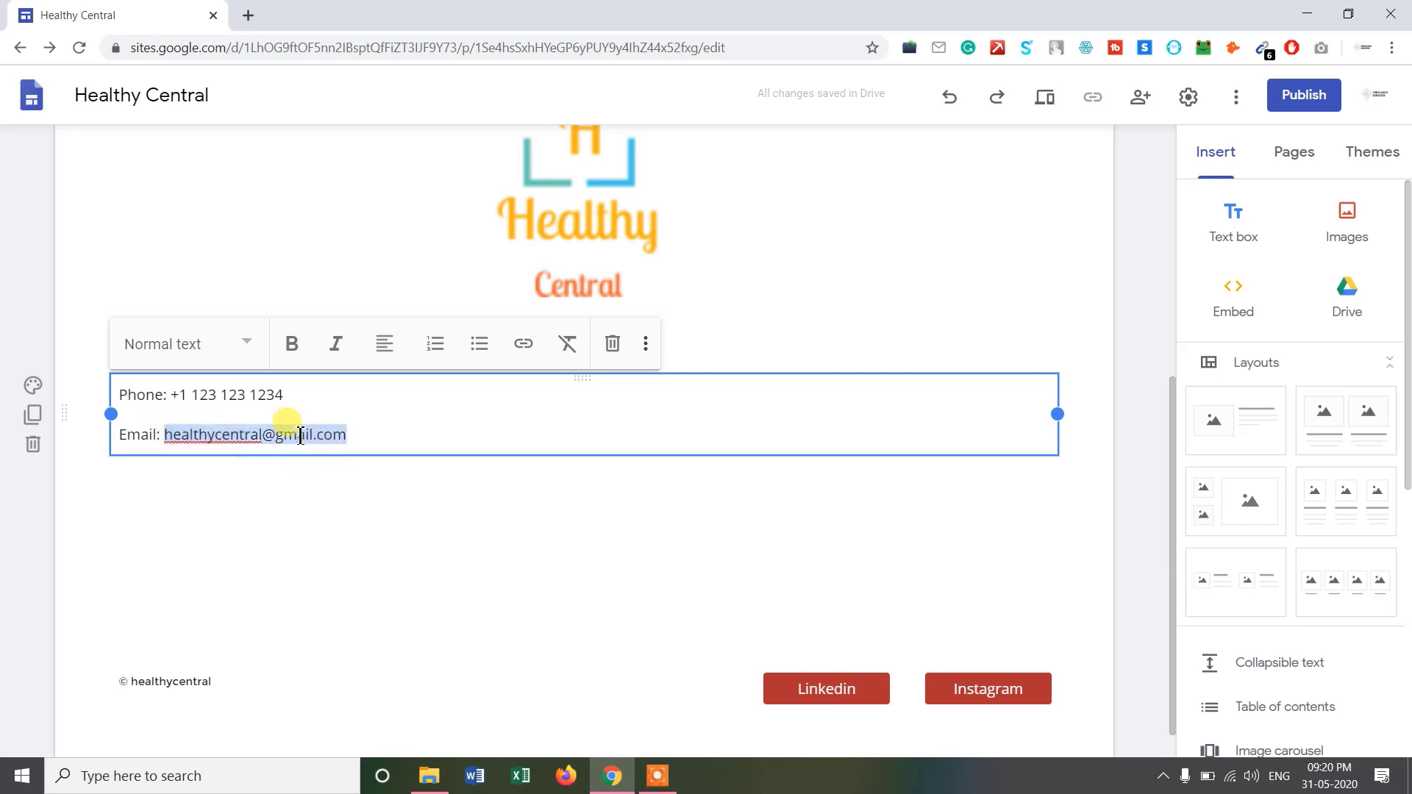
pyautogui.click(520, 353)
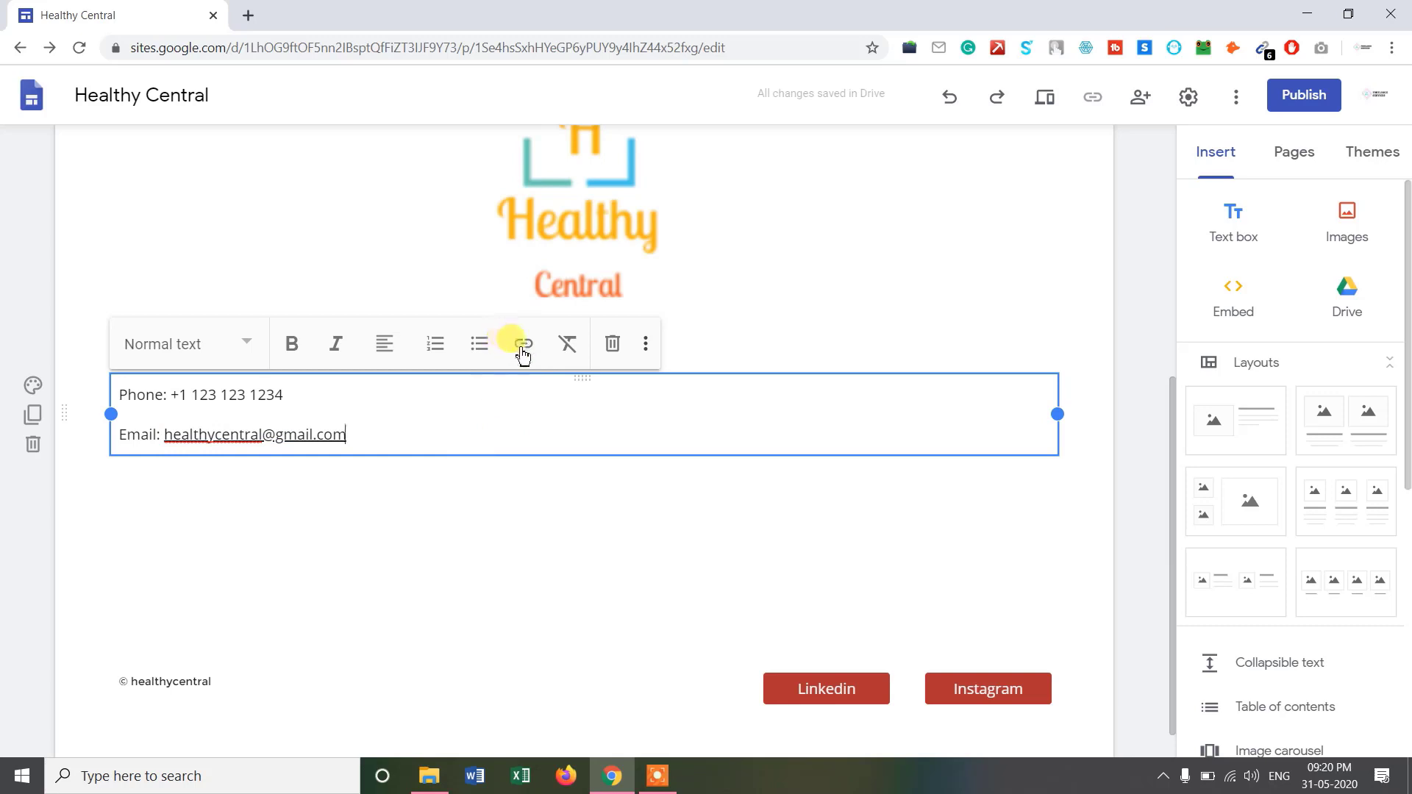
pyautogui.moveTo(341, 435); pyautogui.dragTo(183, 434)
pyautogui.click(279, 436)
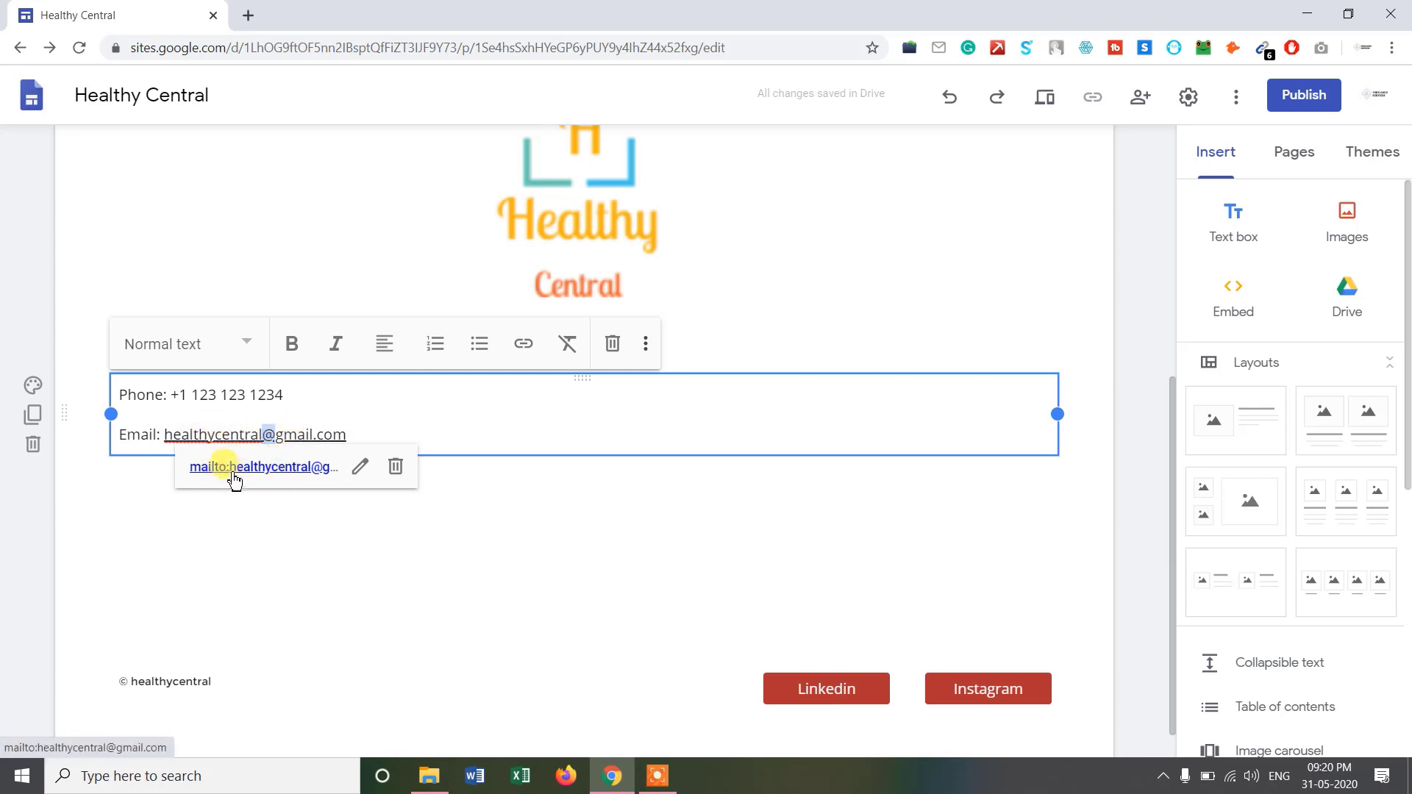
pyautogui.click(566, 550)
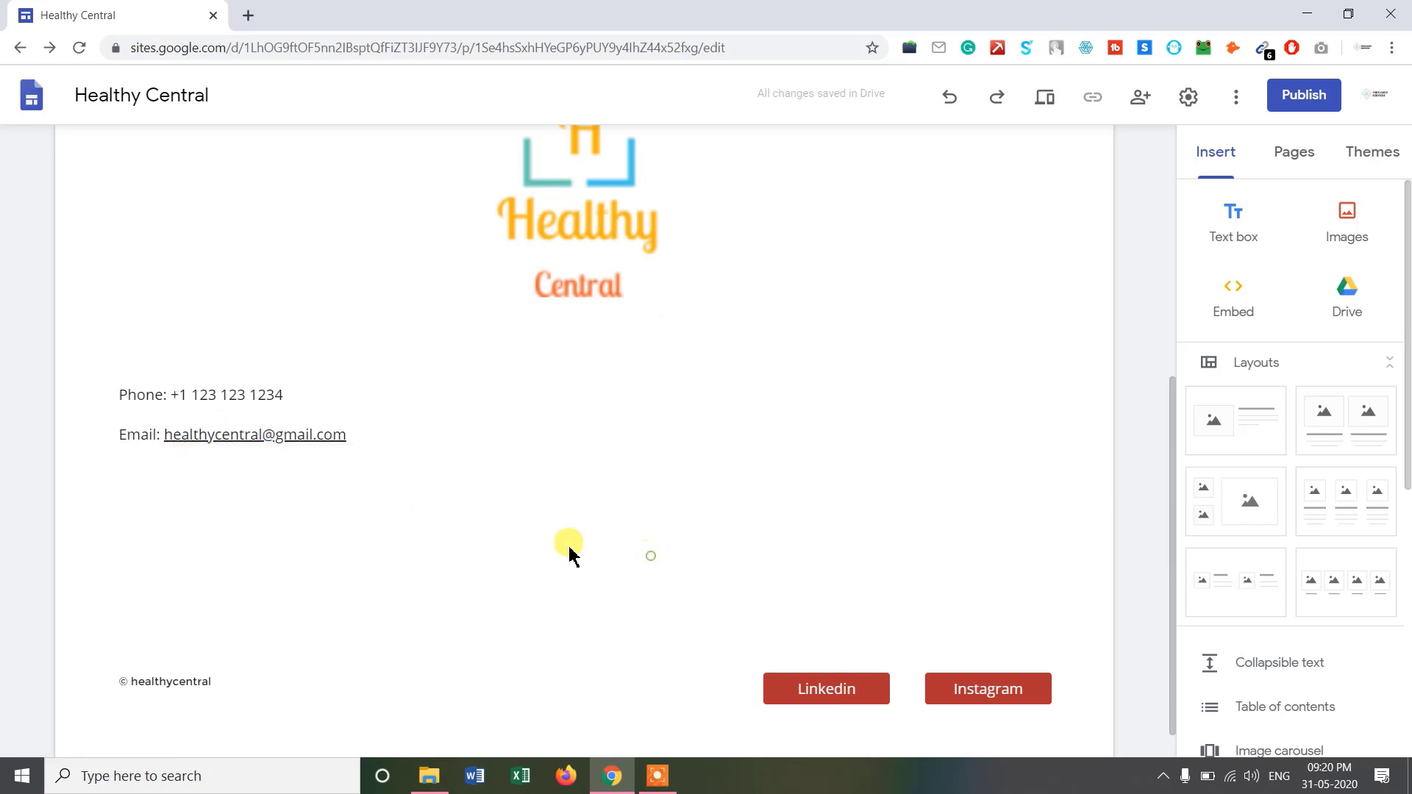
pyautogui.click(252, 434)
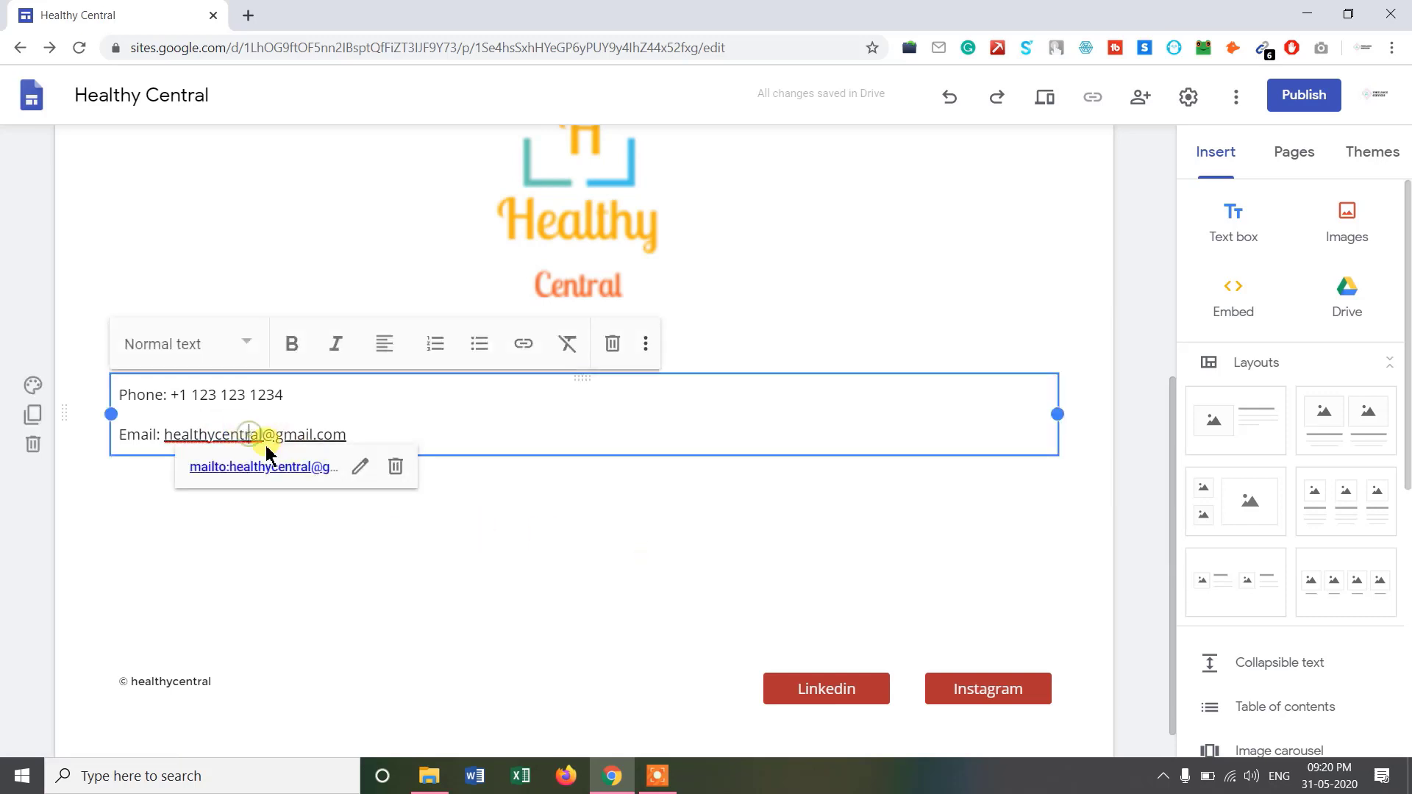
pyautogui.click(504, 499)
pyautogui.scroll(1, 1015, 517)
pyautogui.scroll(1, 1015, 517)
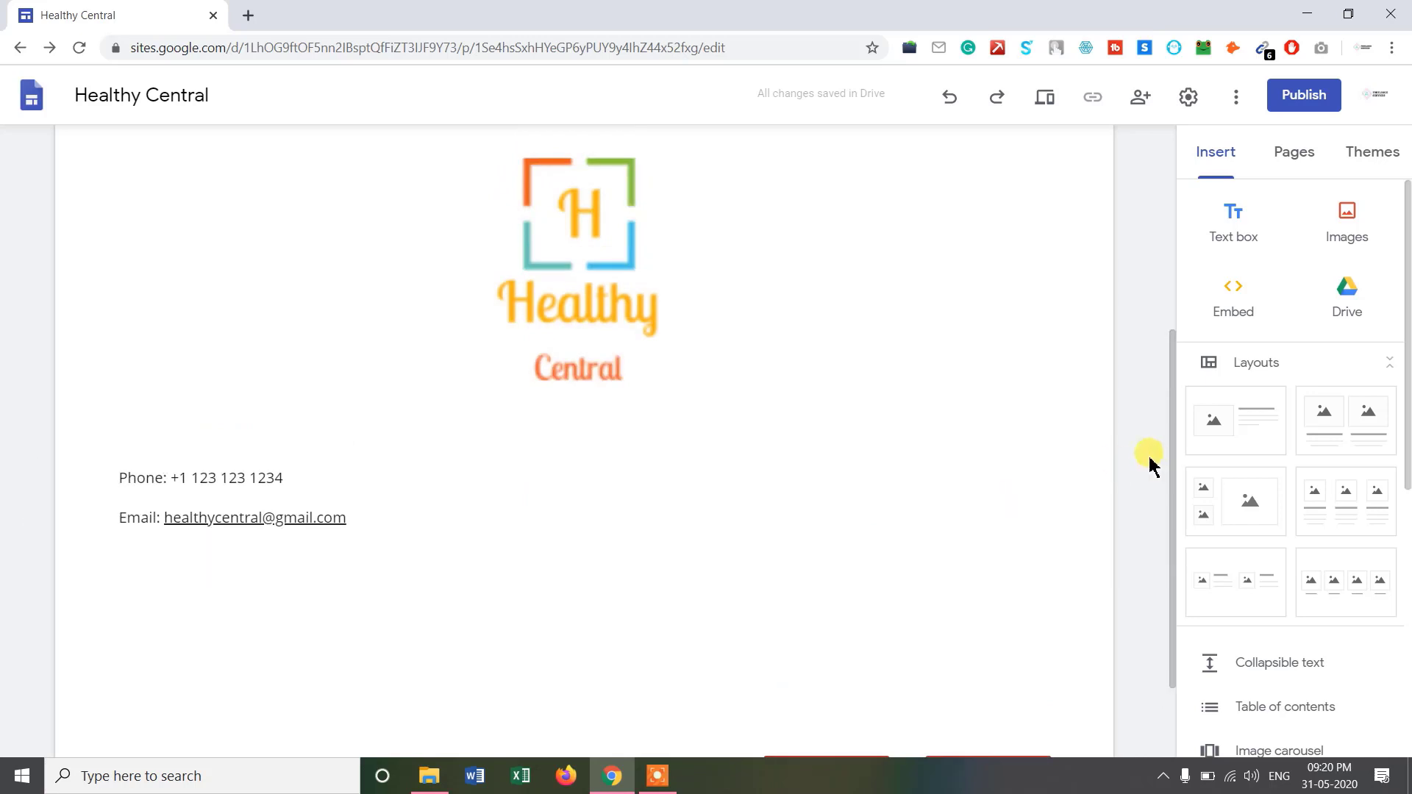
pyautogui.moveTo(1173, 460); pyautogui.dragTo(1150, 196)
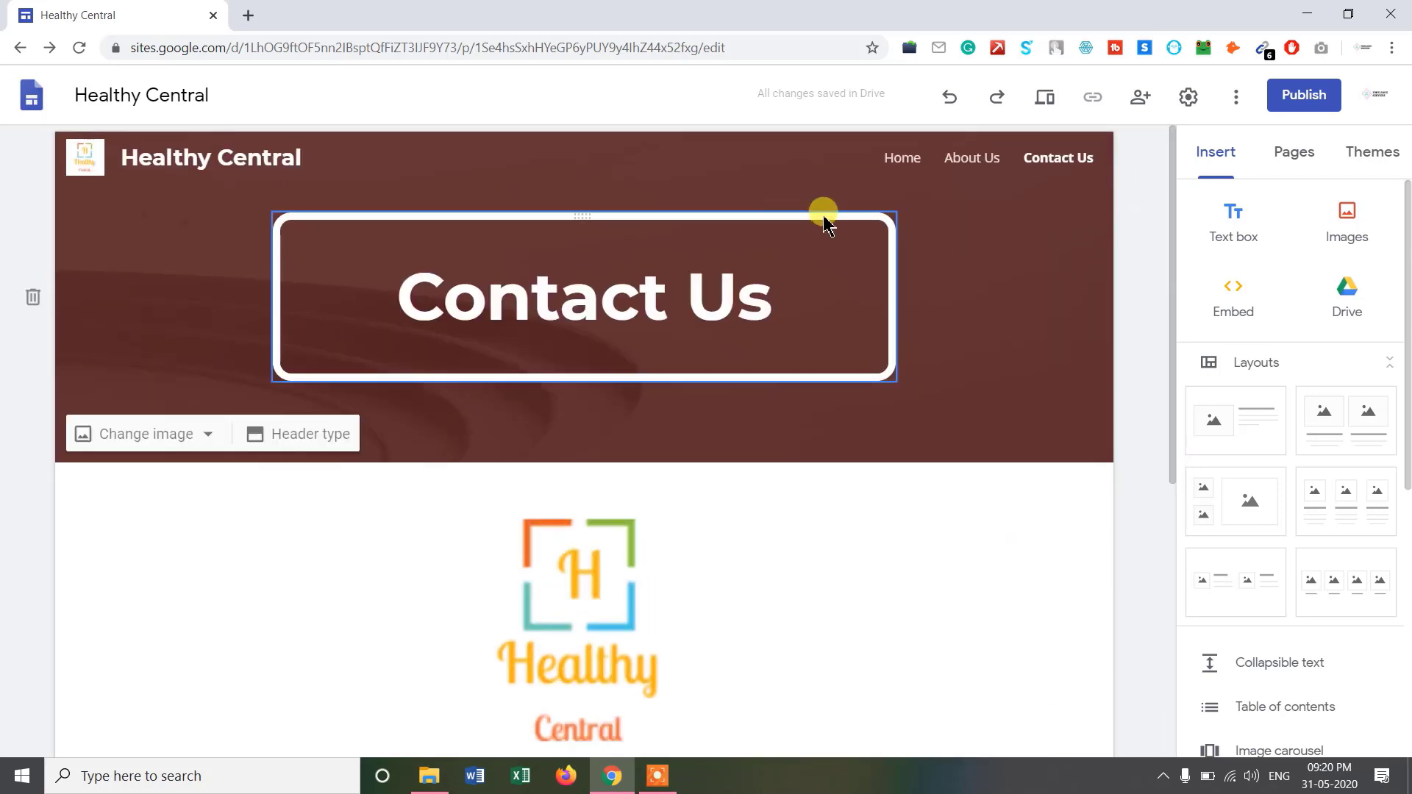
# Check the Home and Contact Us pages, then bring up theme choices showing Diplomat in red.
pyautogui.click(914, 168)
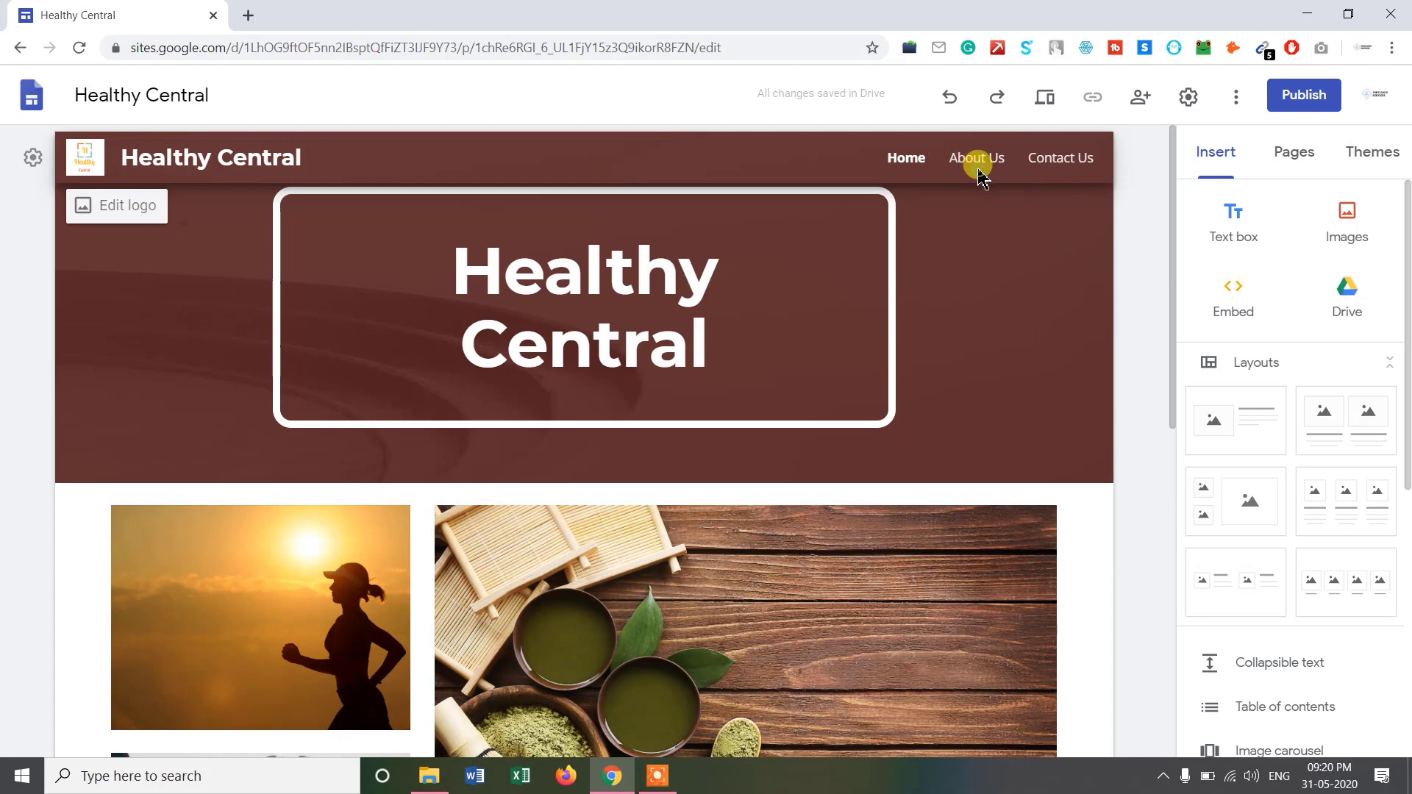
pyautogui.click(1054, 163)
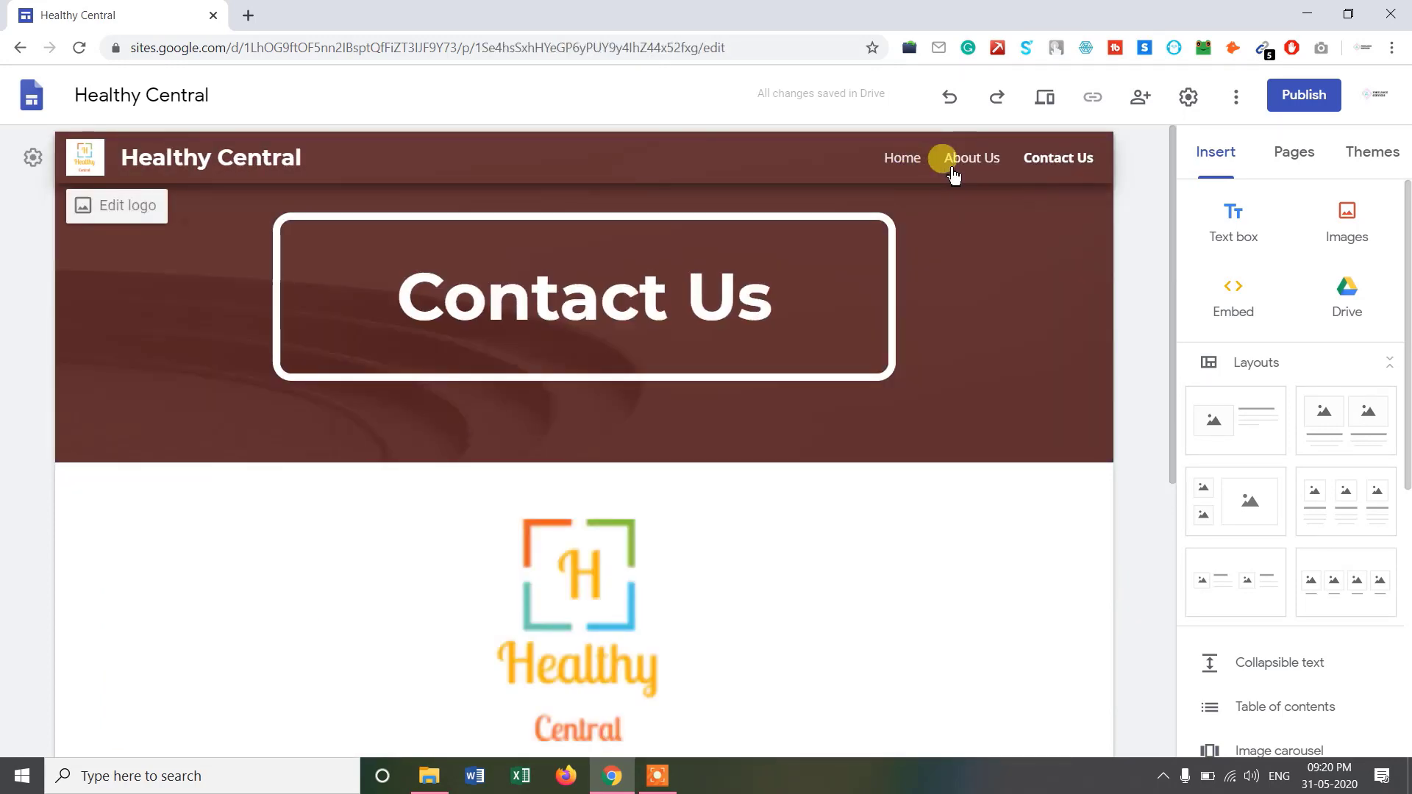
pyautogui.click(897, 156)
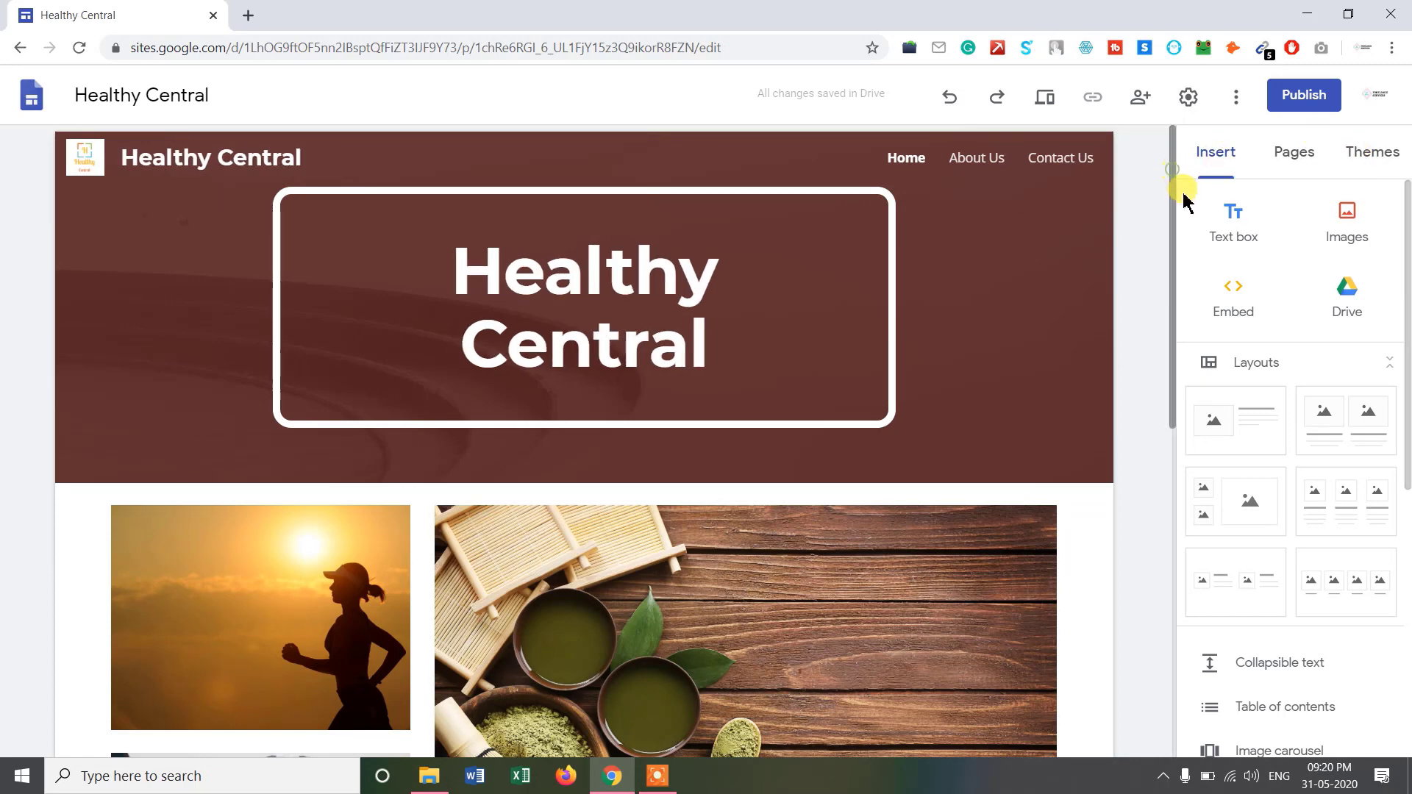
pyautogui.scroll(-1, 1181, 206)
pyautogui.scroll(1, 1176, 177)
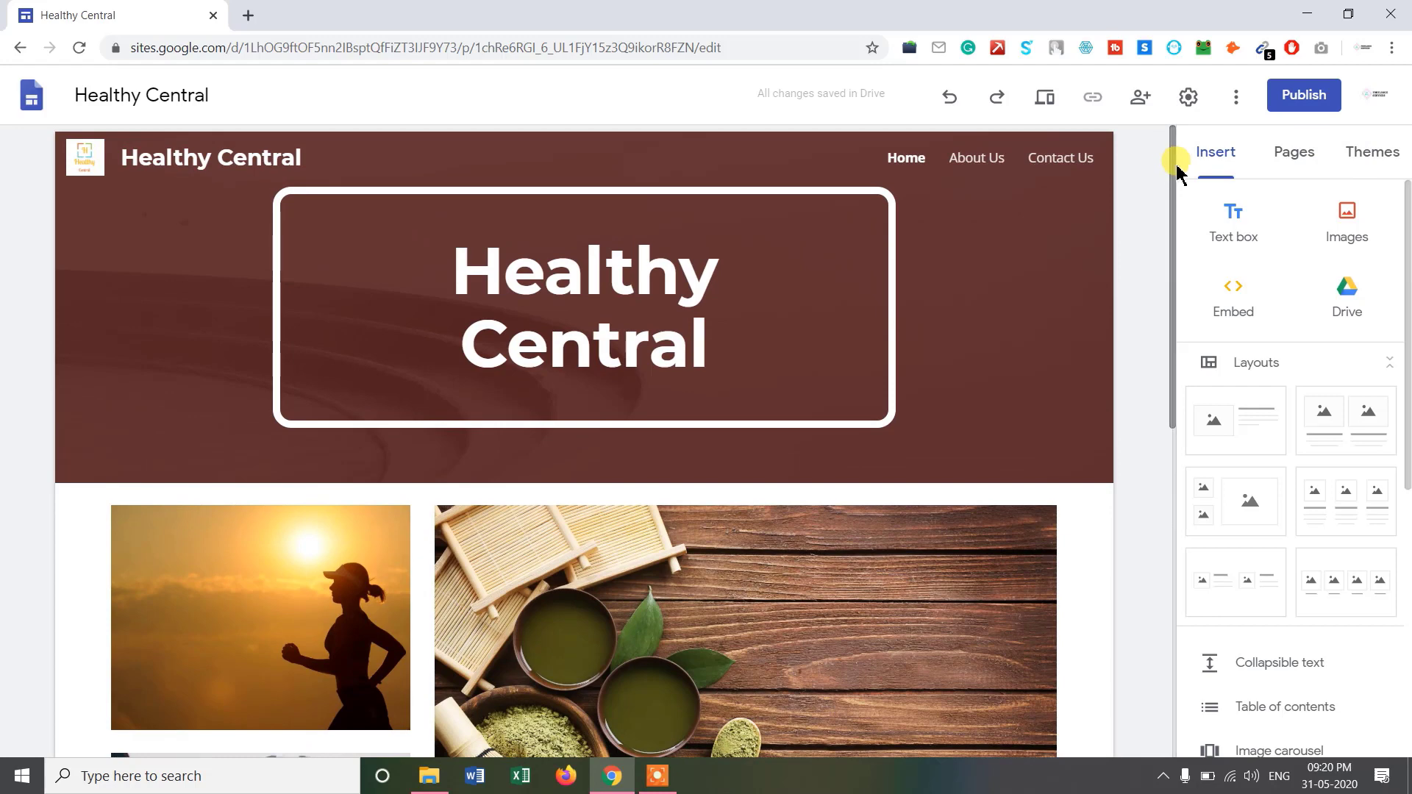
pyautogui.scroll(-2, 1179, 189)
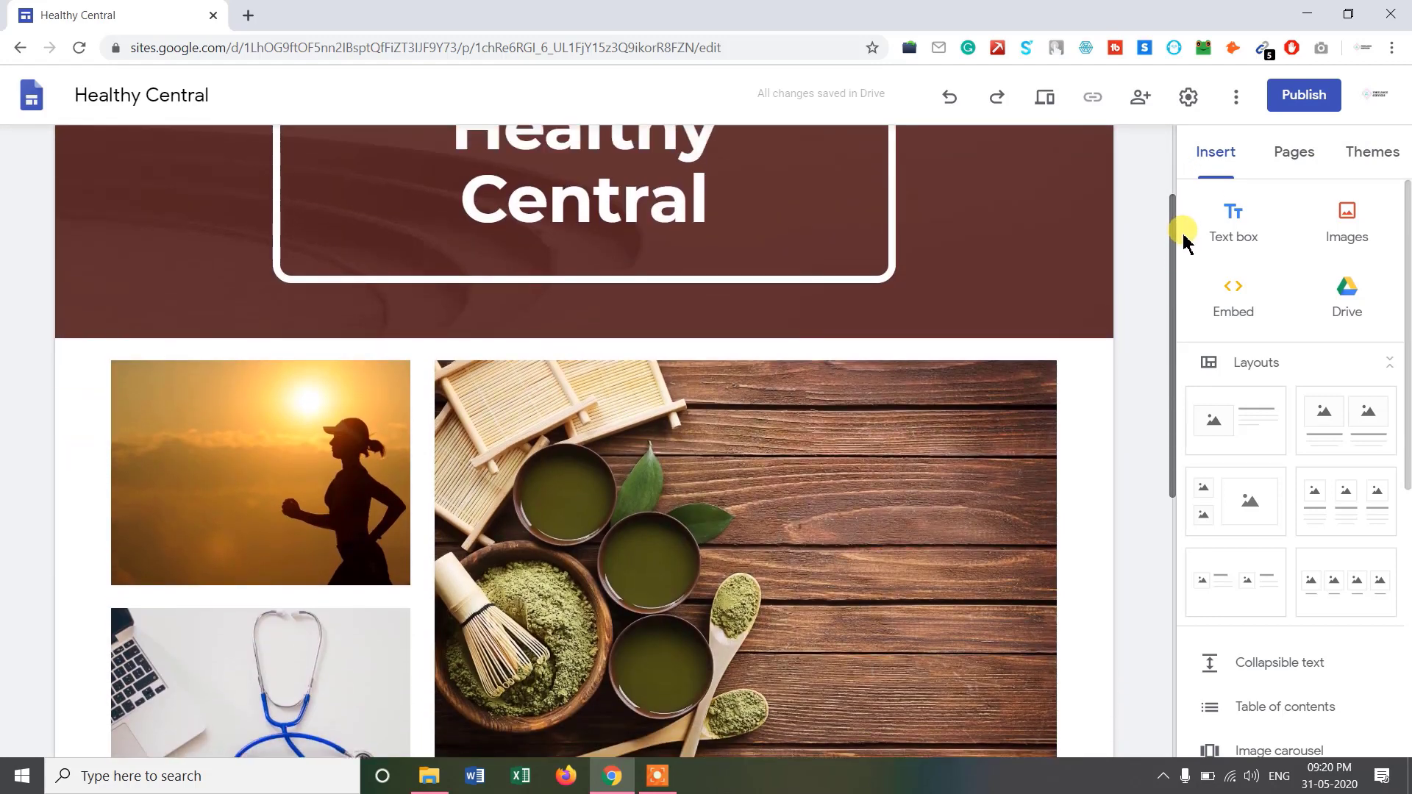
pyautogui.scroll(2, 1180, 184)
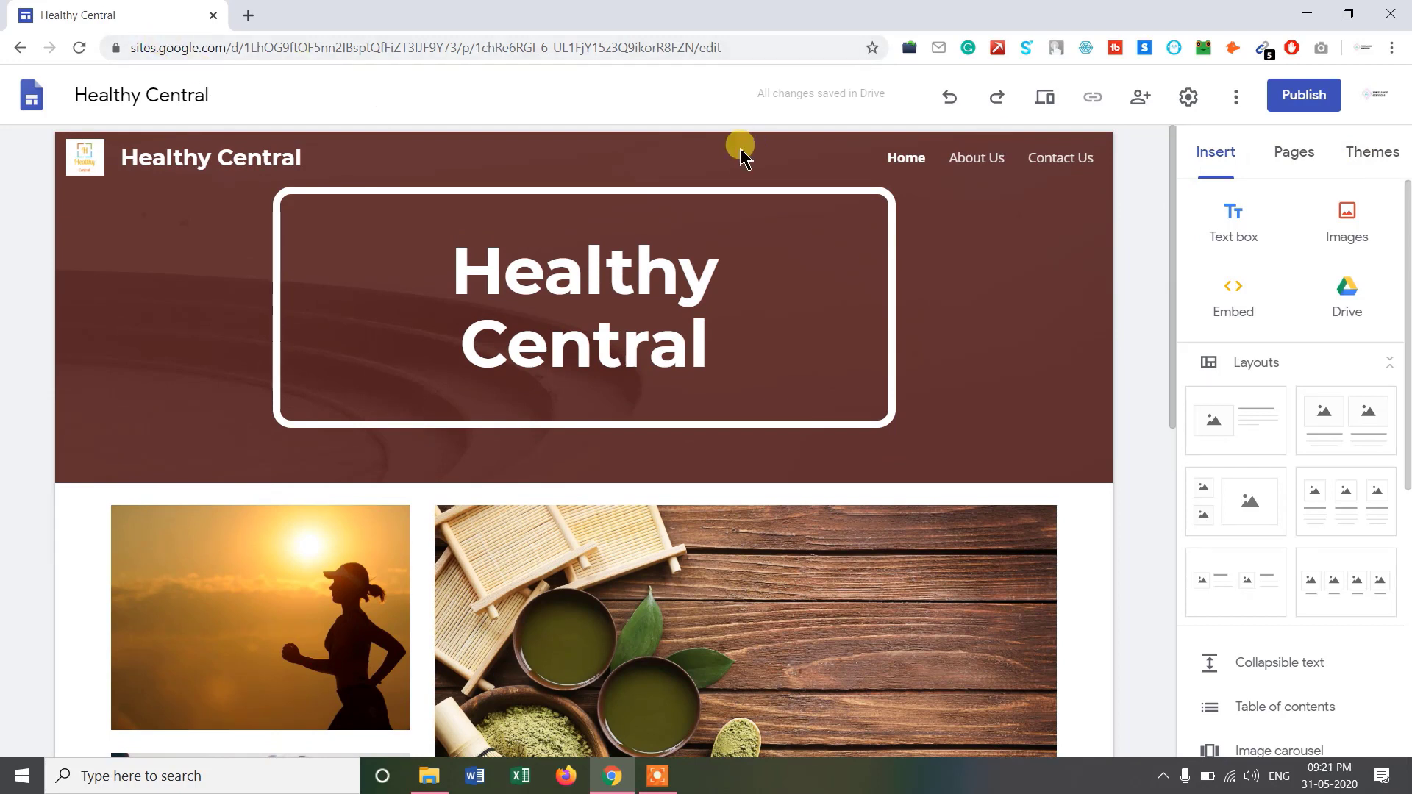
pyautogui.click(1379, 164)
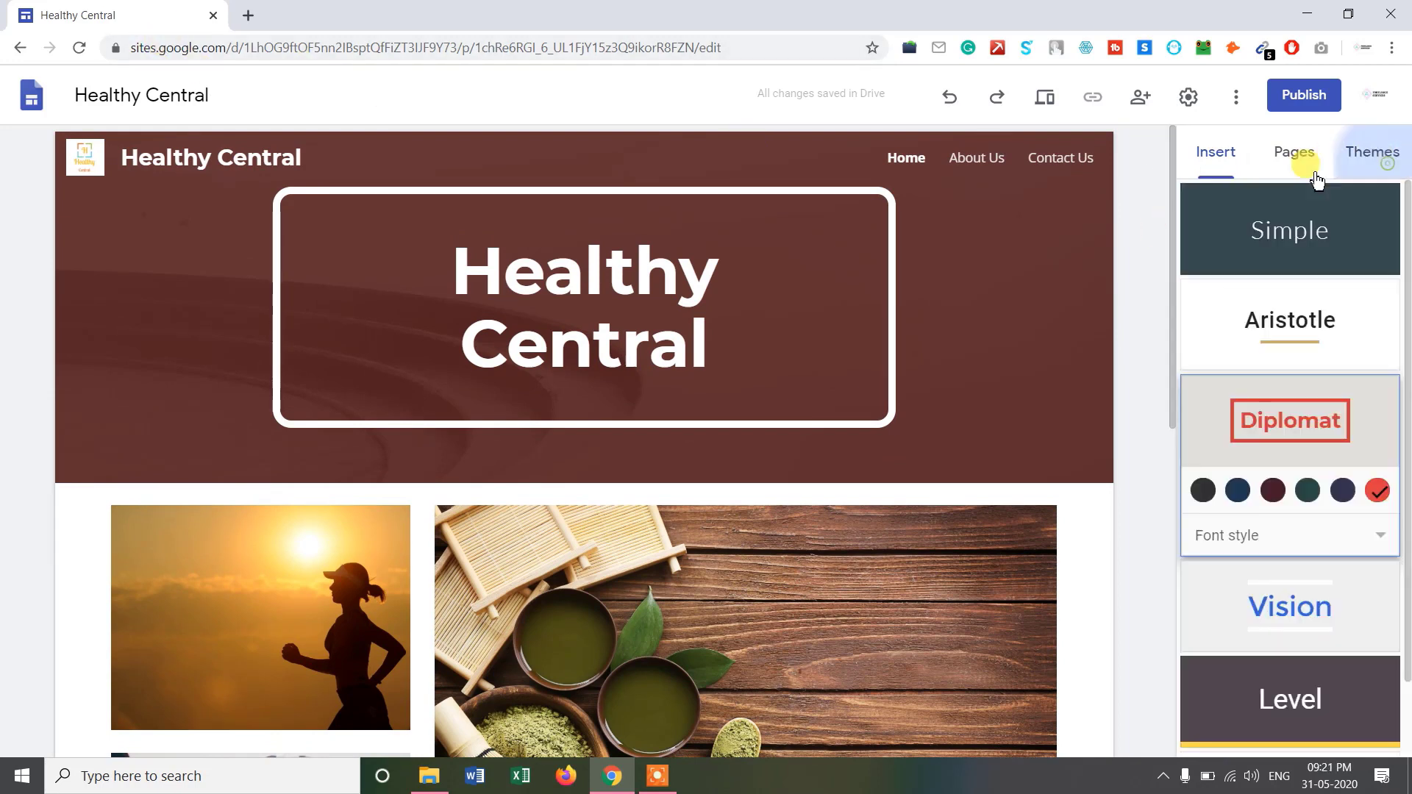
# In site settings, make the navigation colour Transparent and keep the navigation mode at Top.
pyautogui.click(1188, 98)
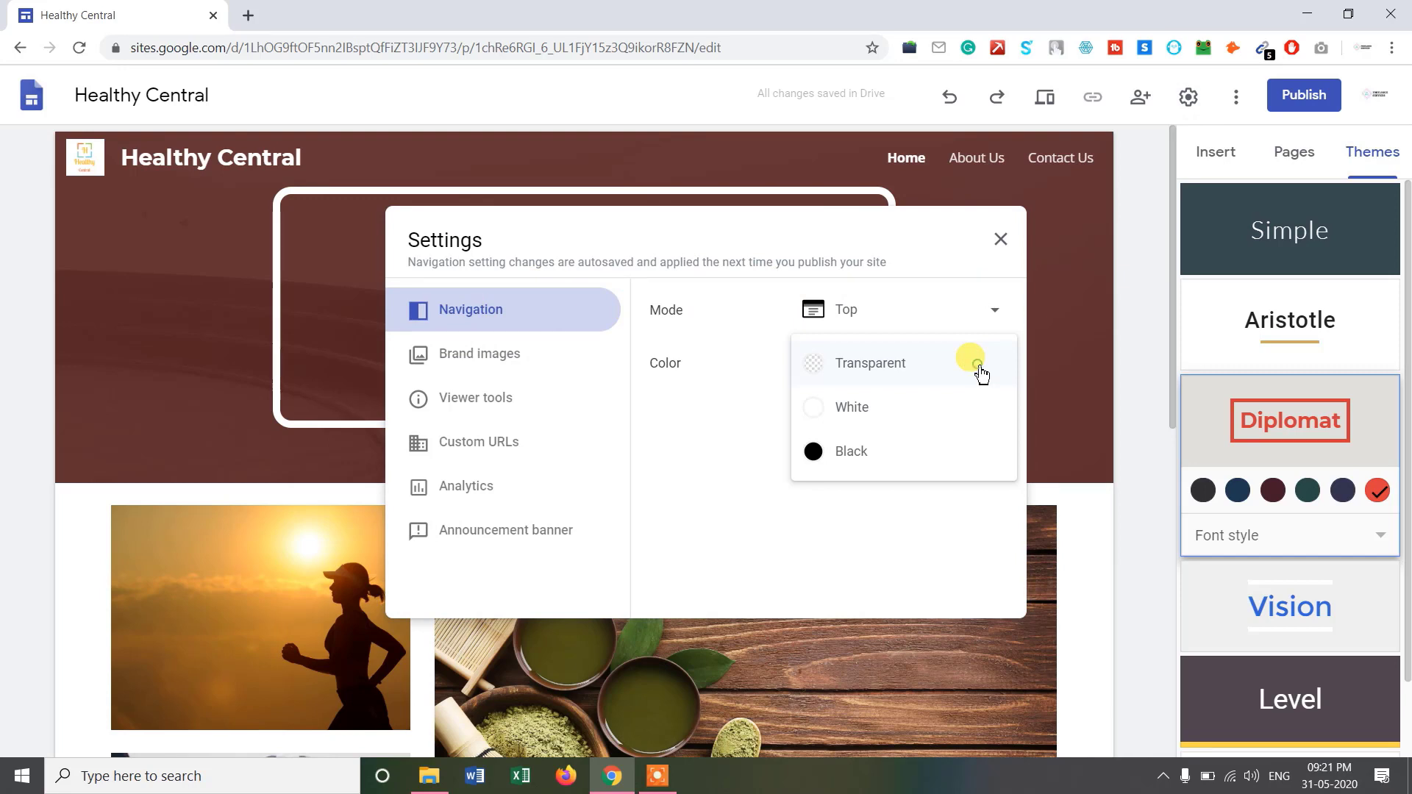
pyautogui.click(981, 373)
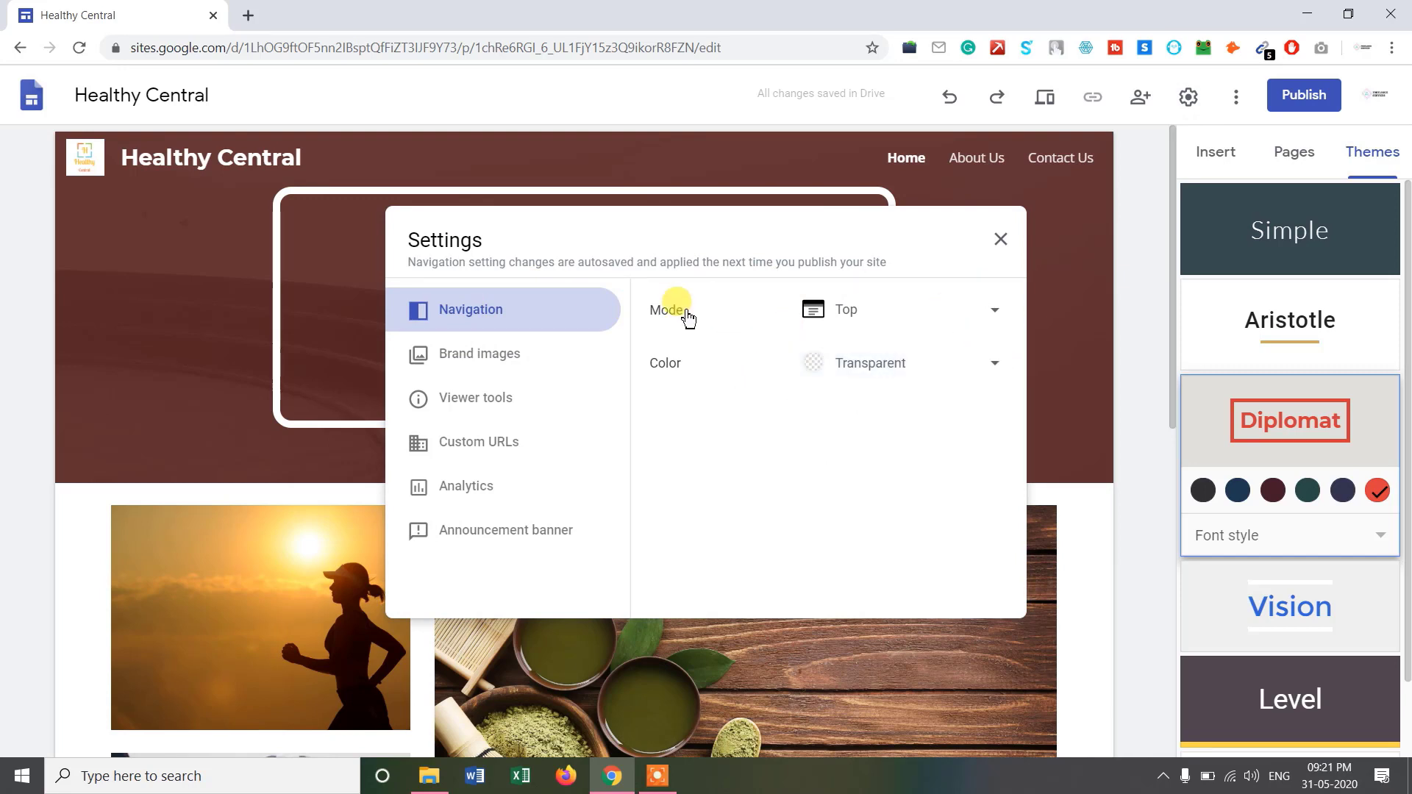
pyautogui.click(951, 316)
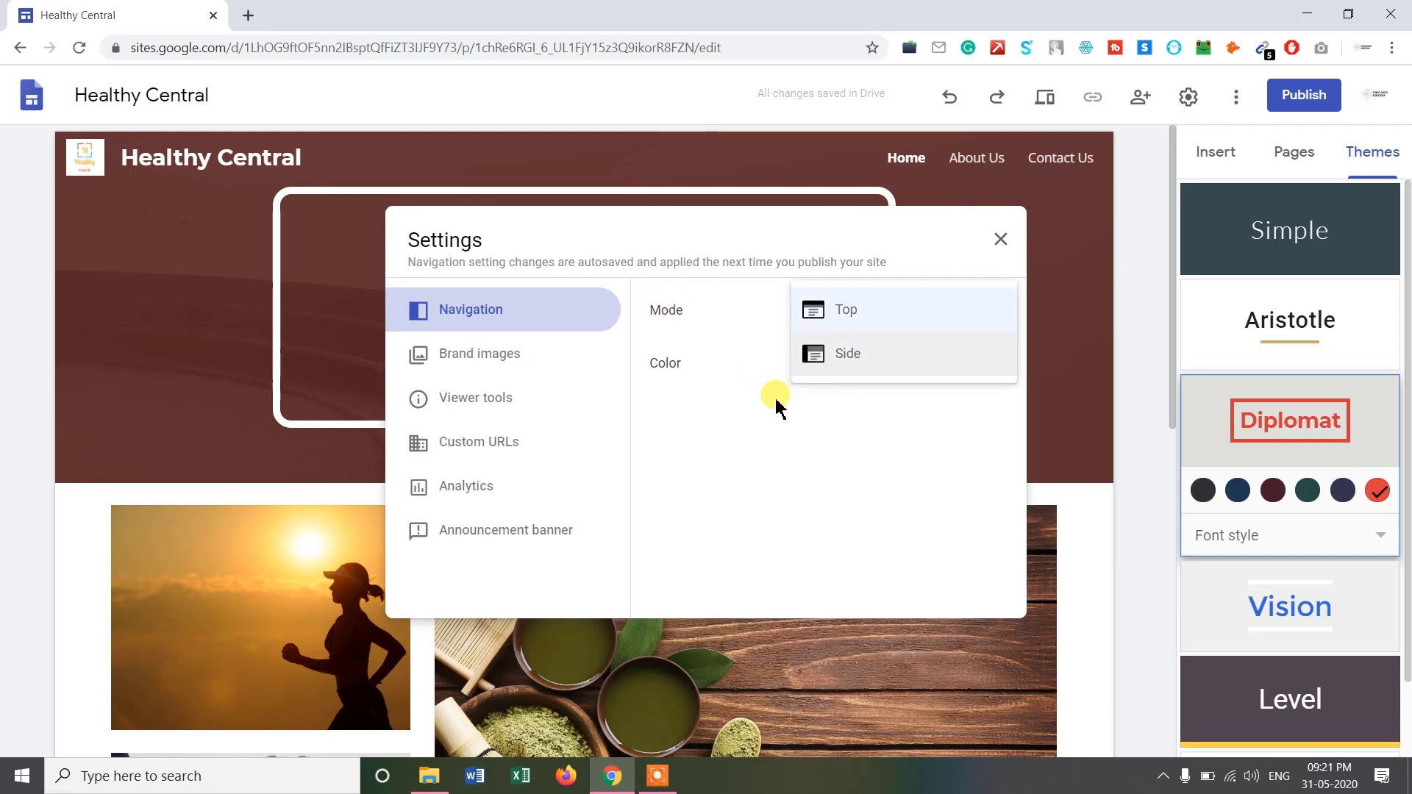
pyautogui.click(690, 366)
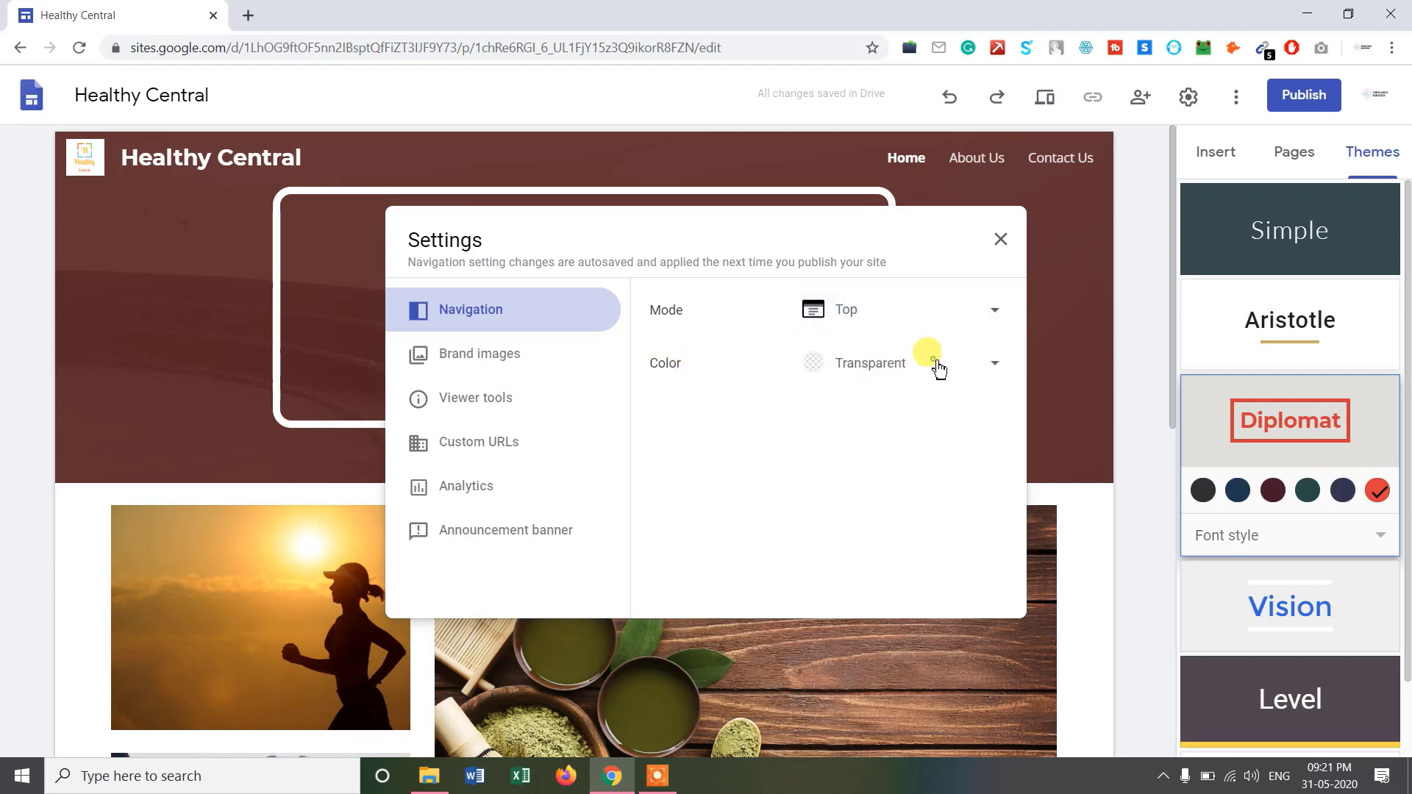
pyautogui.click(710, 407)
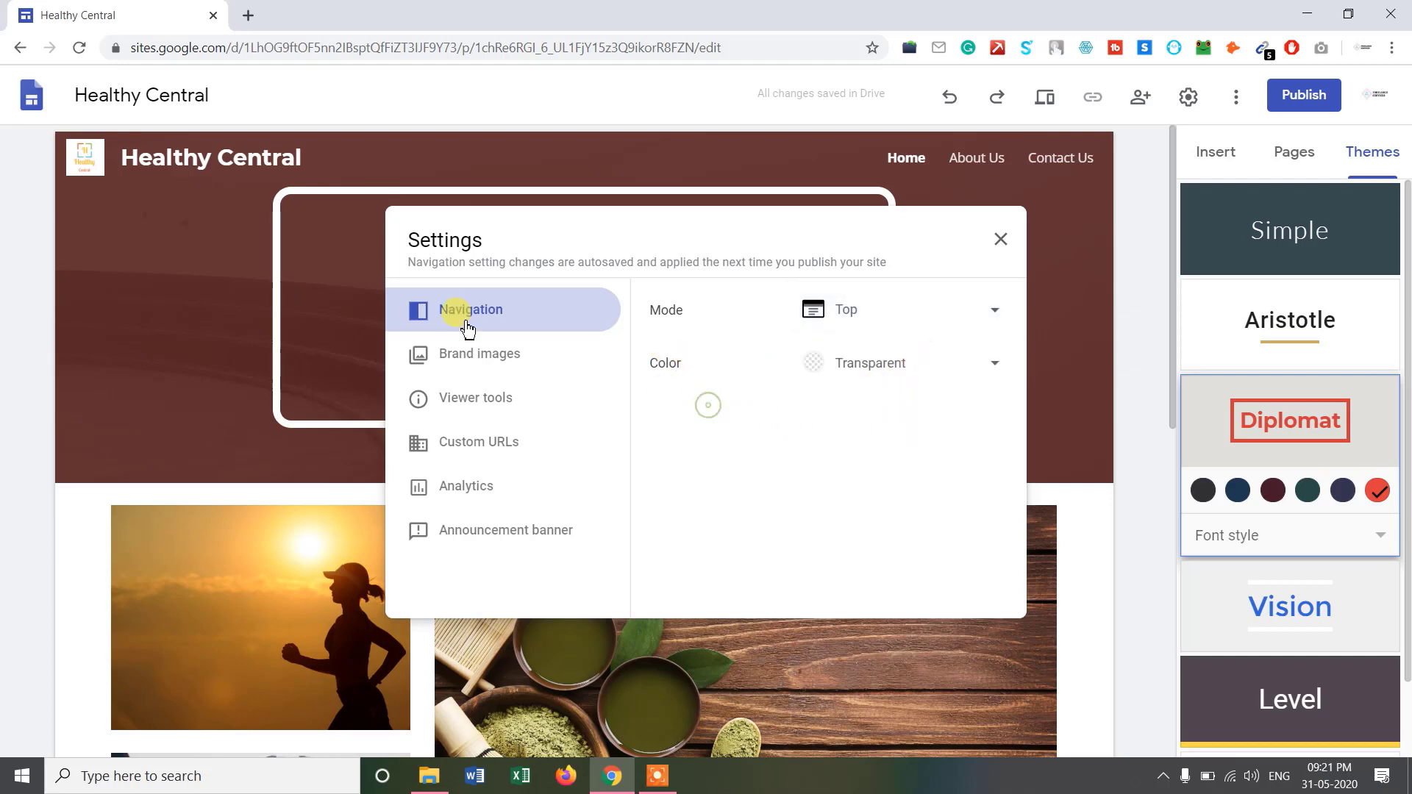
pyautogui.click(506, 368)
# Under Viewer tools, turn off Show page last updated time and Show anchor links.
pyautogui.scroll(-2, 797, 500)
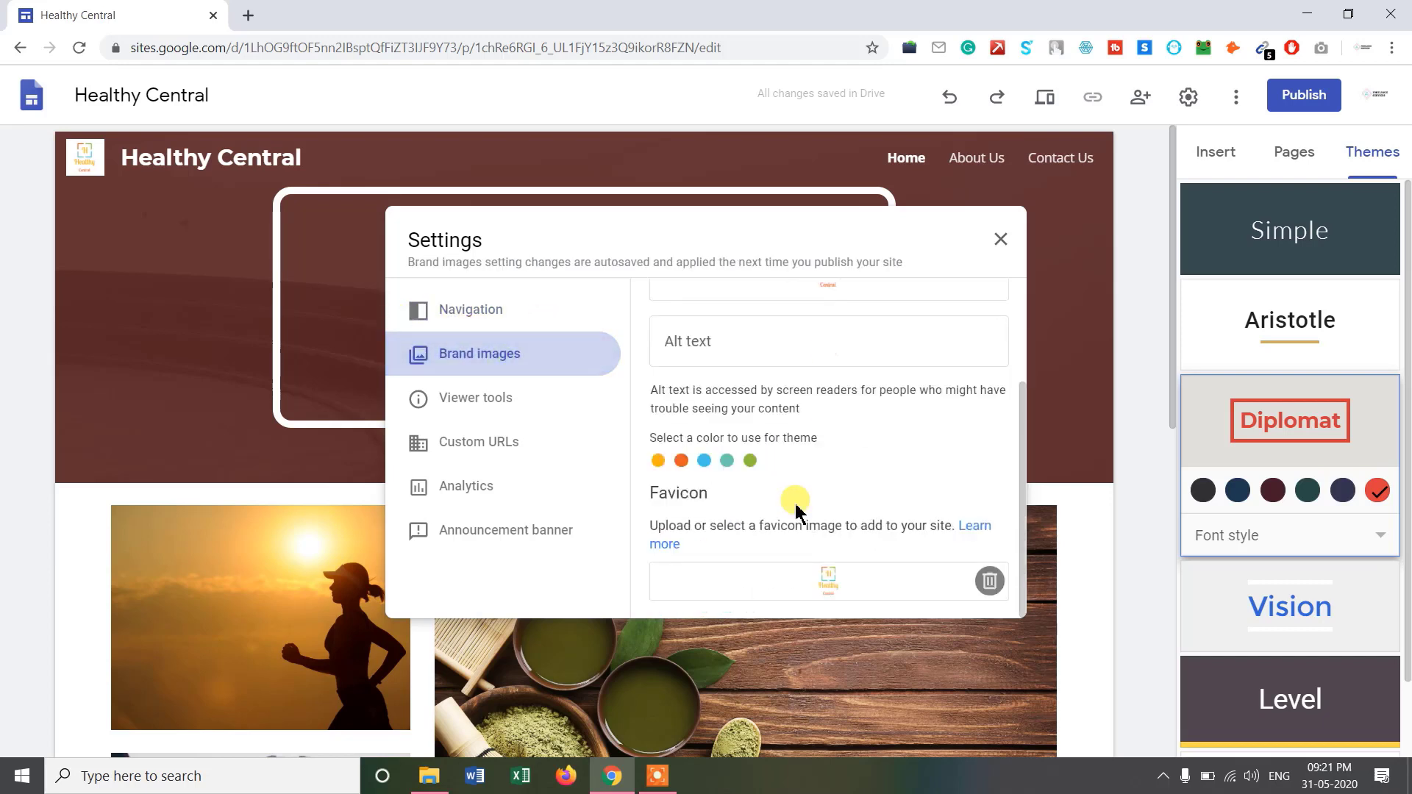
pyautogui.click(528, 397)
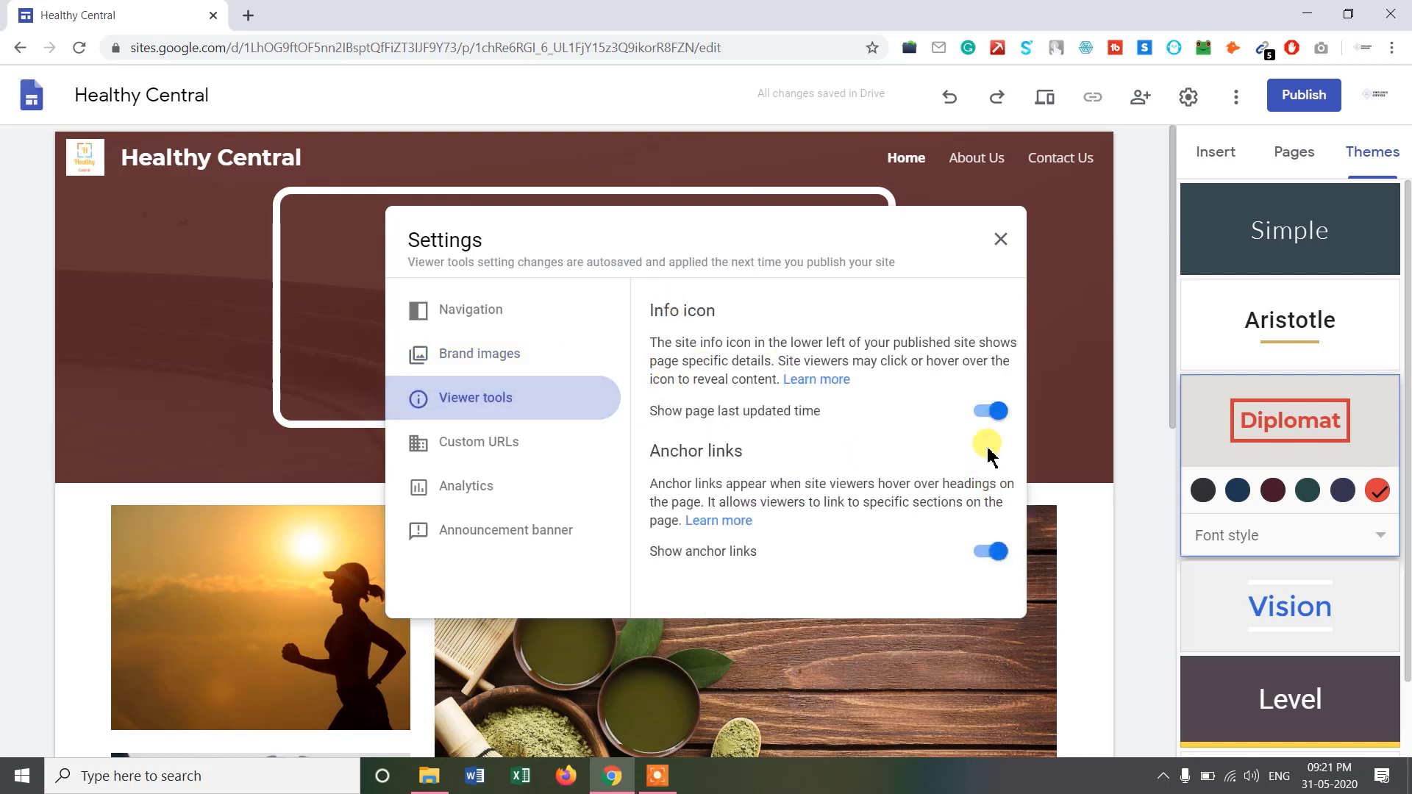
pyautogui.click(986, 420)
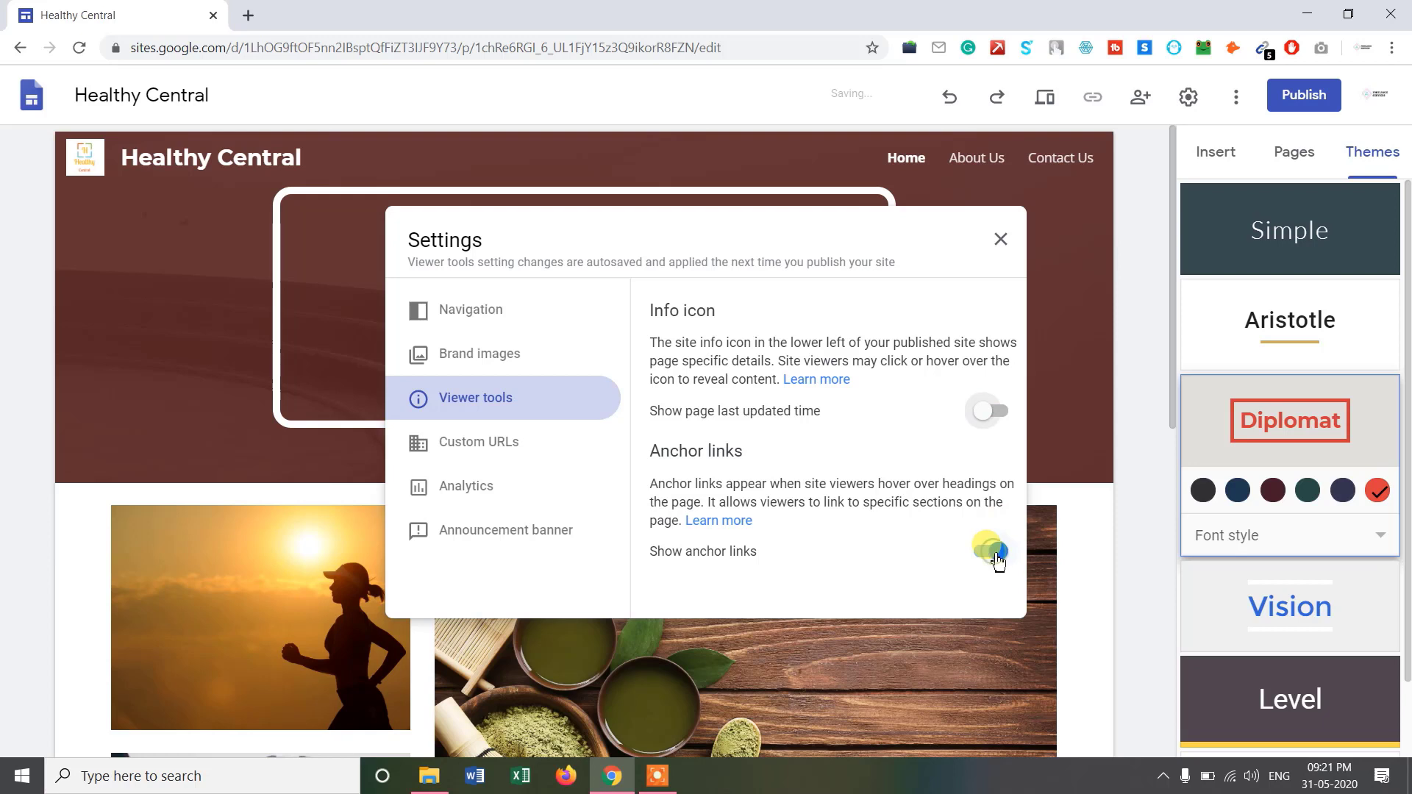
pyautogui.click(996, 553)
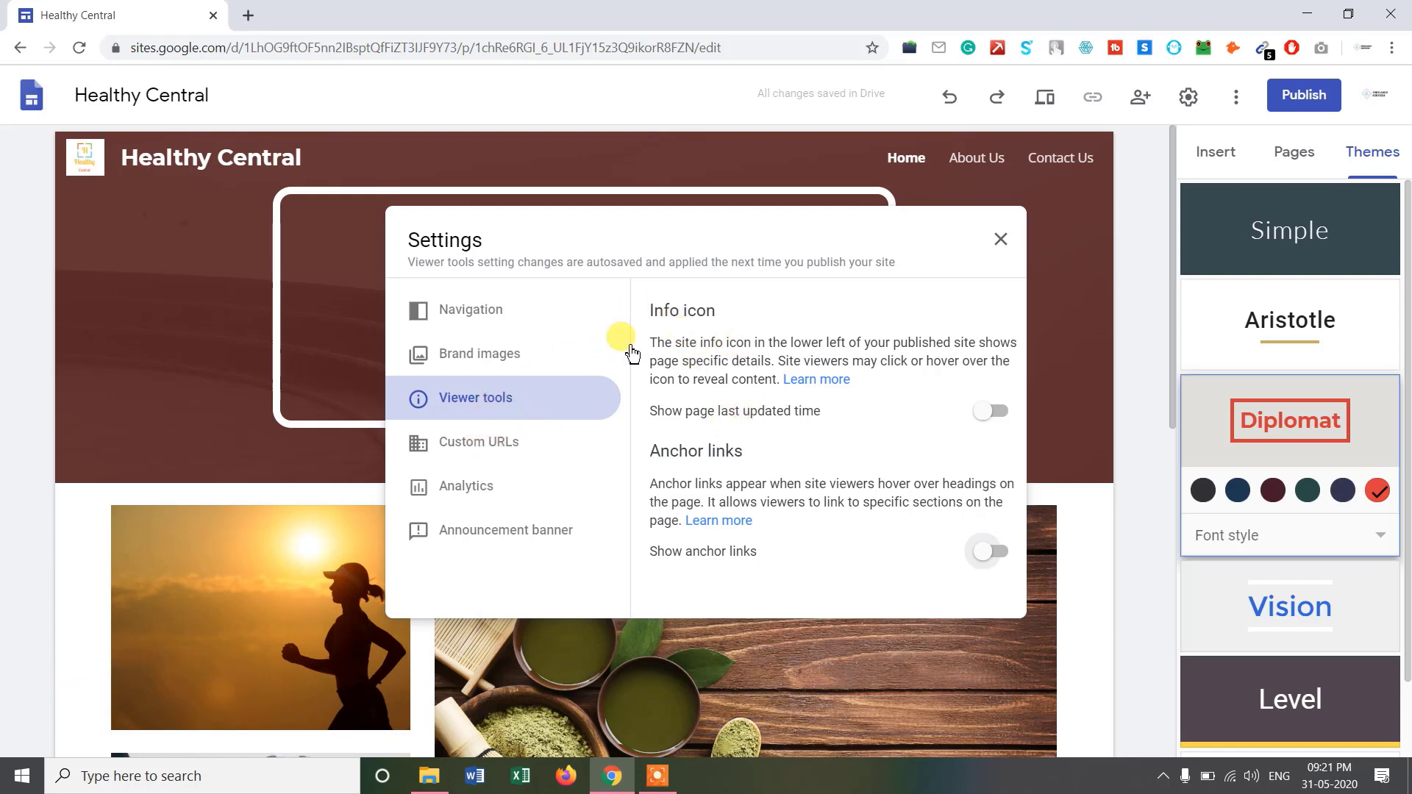
pyautogui.click(478, 447)
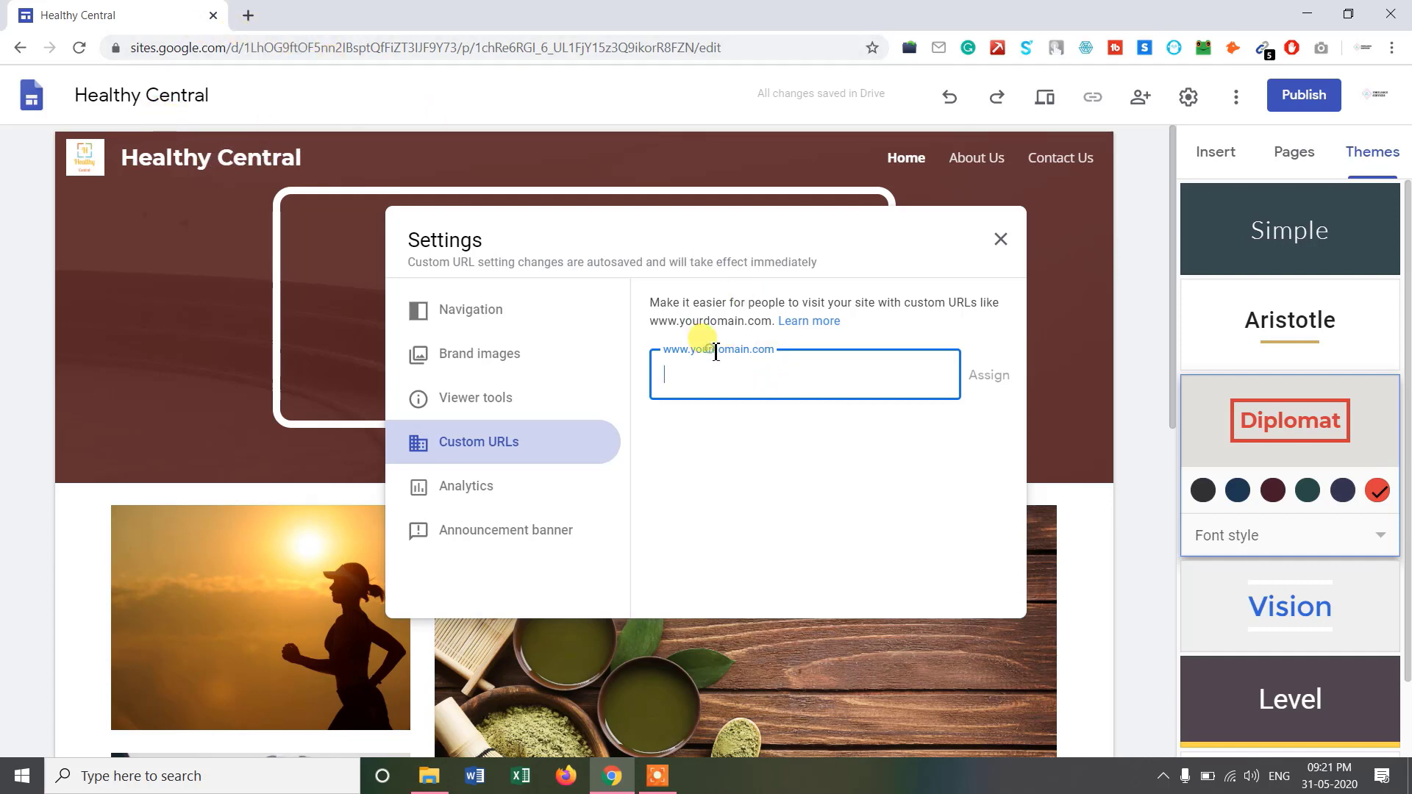
# Leave Custom URLs, Analytics and Announcement banner unset, then close the Settings dialog.
pyautogui.click(767, 373)
pyautogui.click(479, 487)
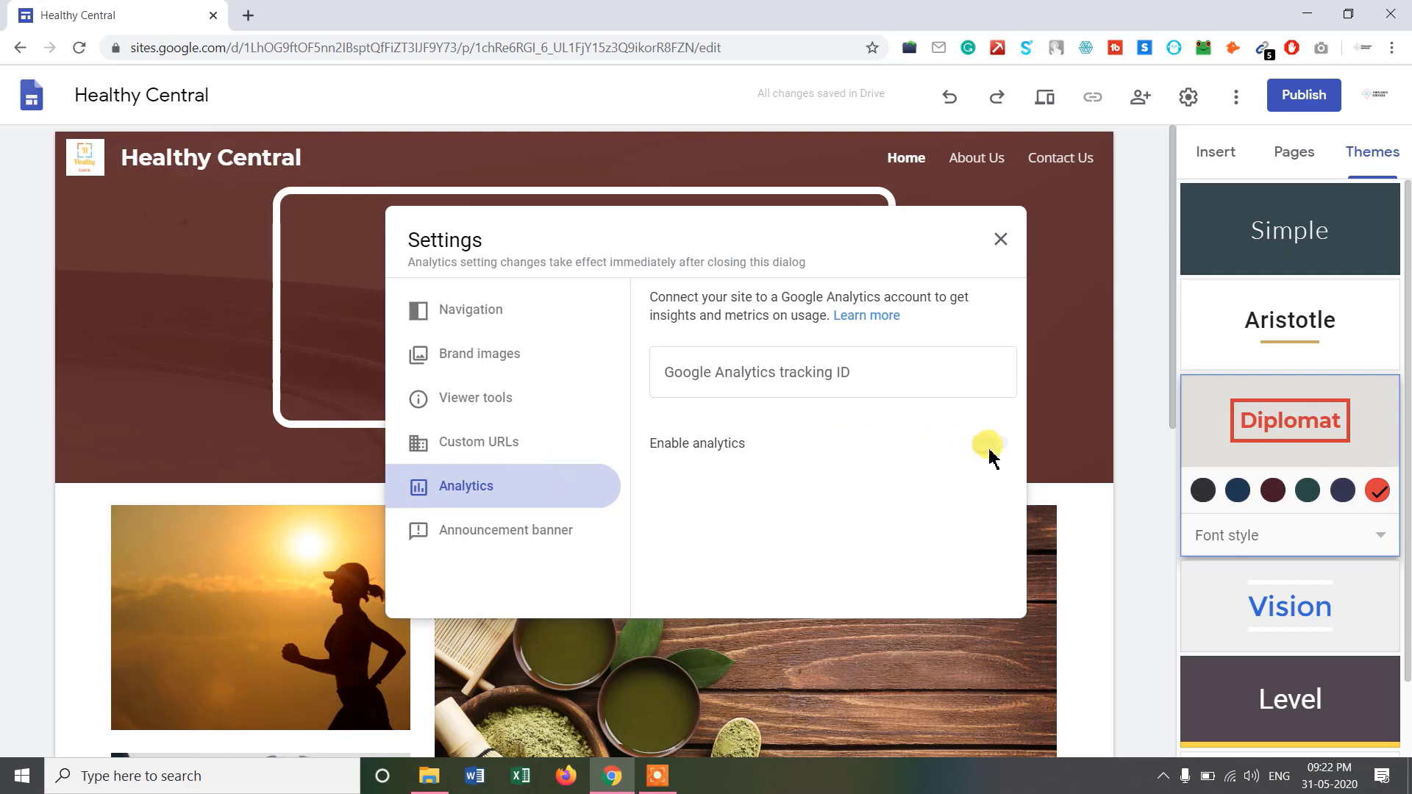
pyautogui.click(855, 382)
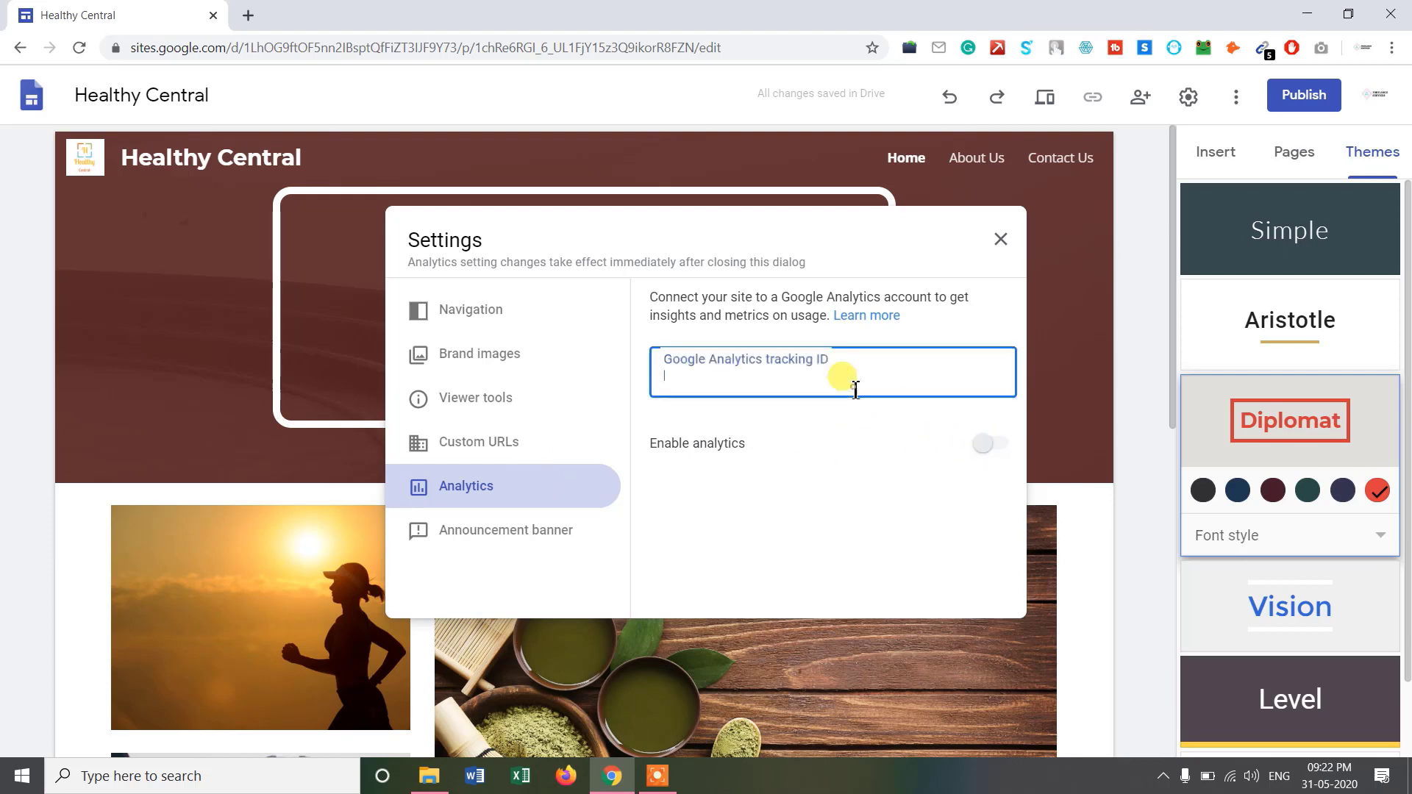
pyautogui.click(984, 445)
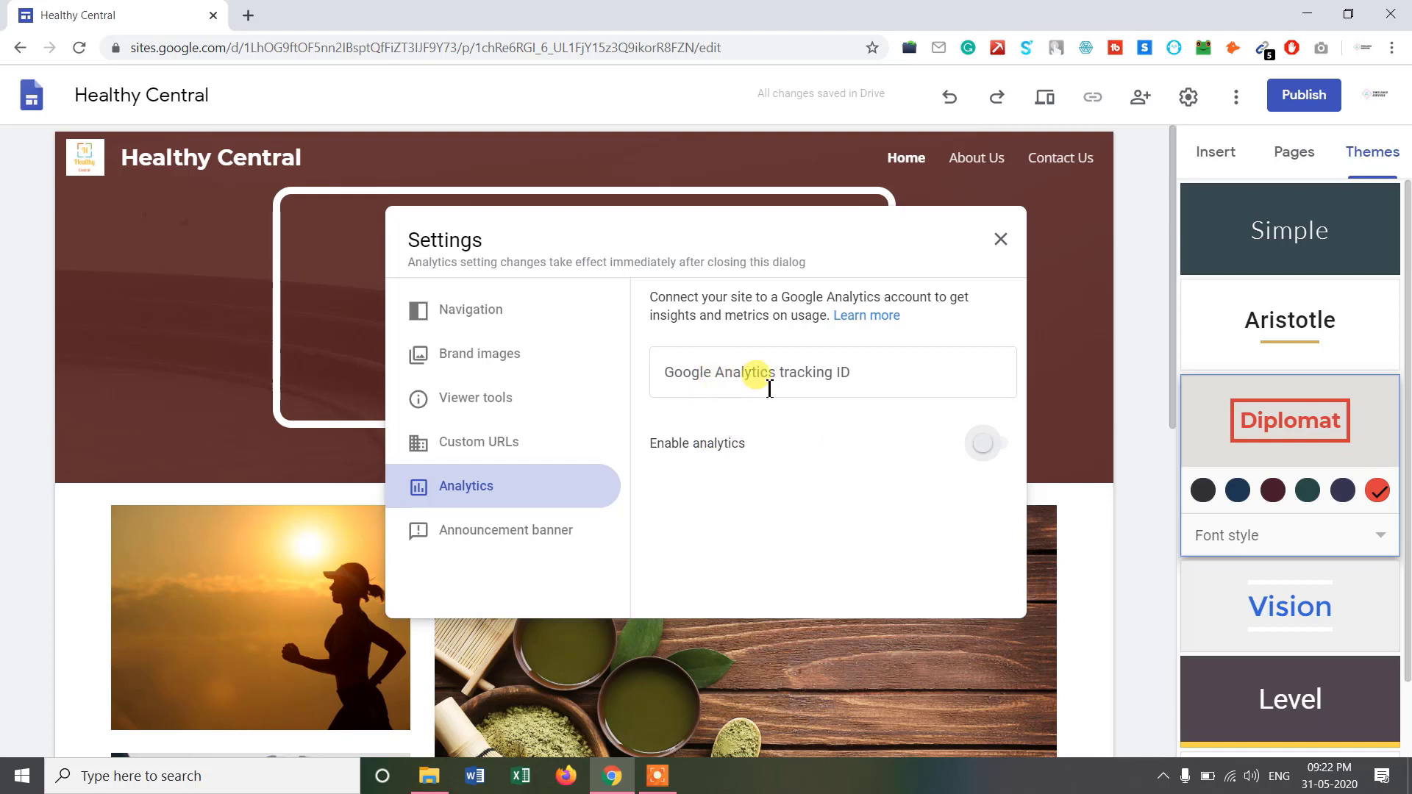
pyautogui.click(551, 534)
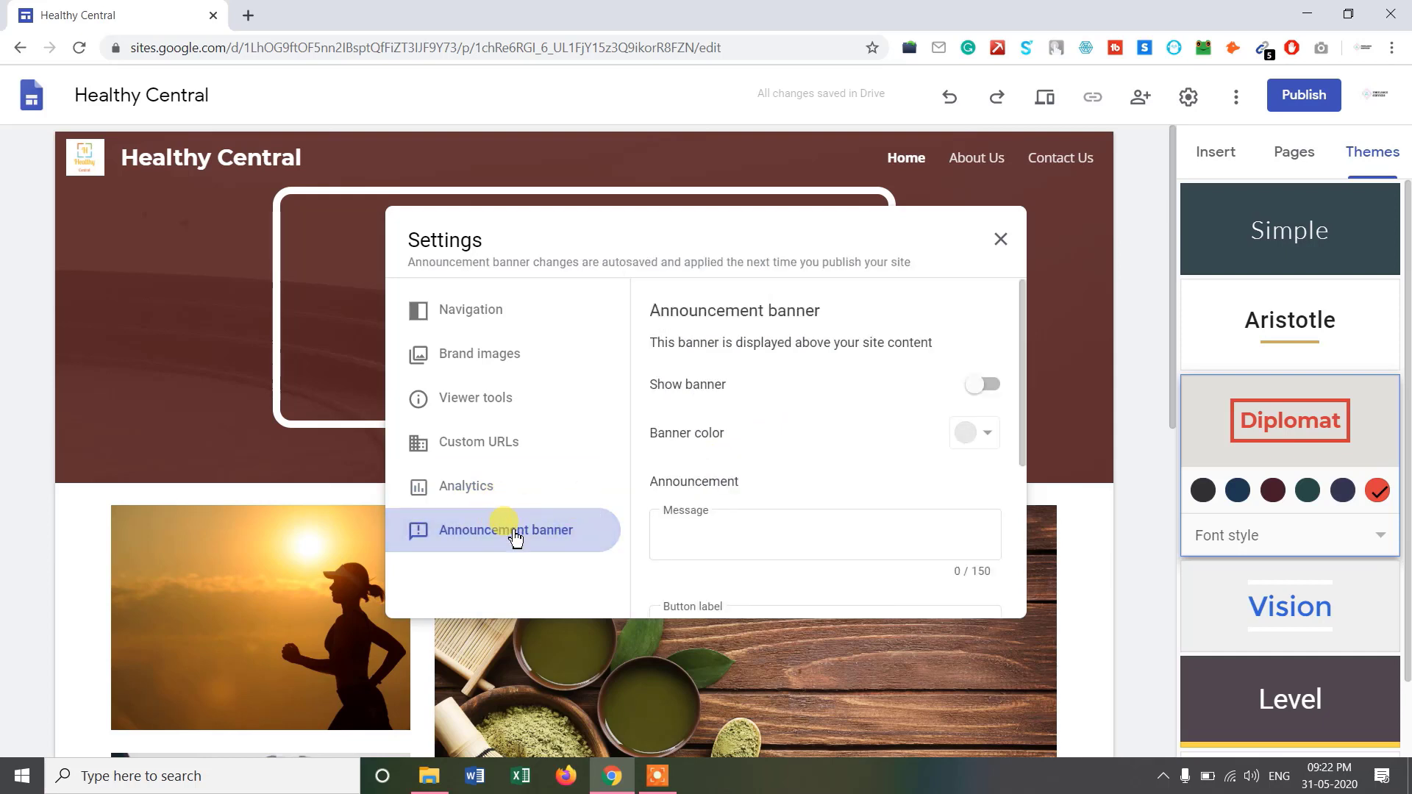
pyautogui.scroll(-3, 765, 427)
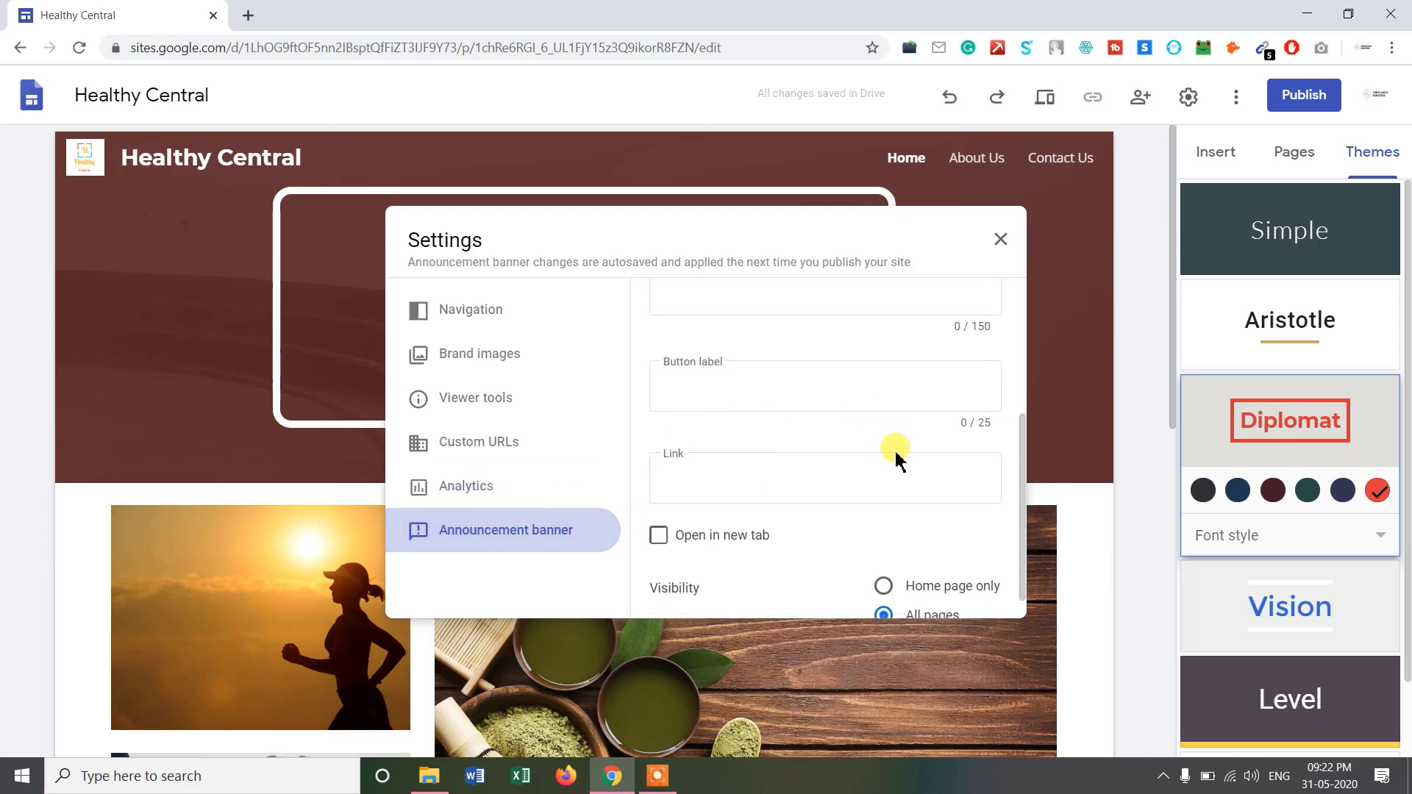
pyautogui.scroll(2, 948, 420)
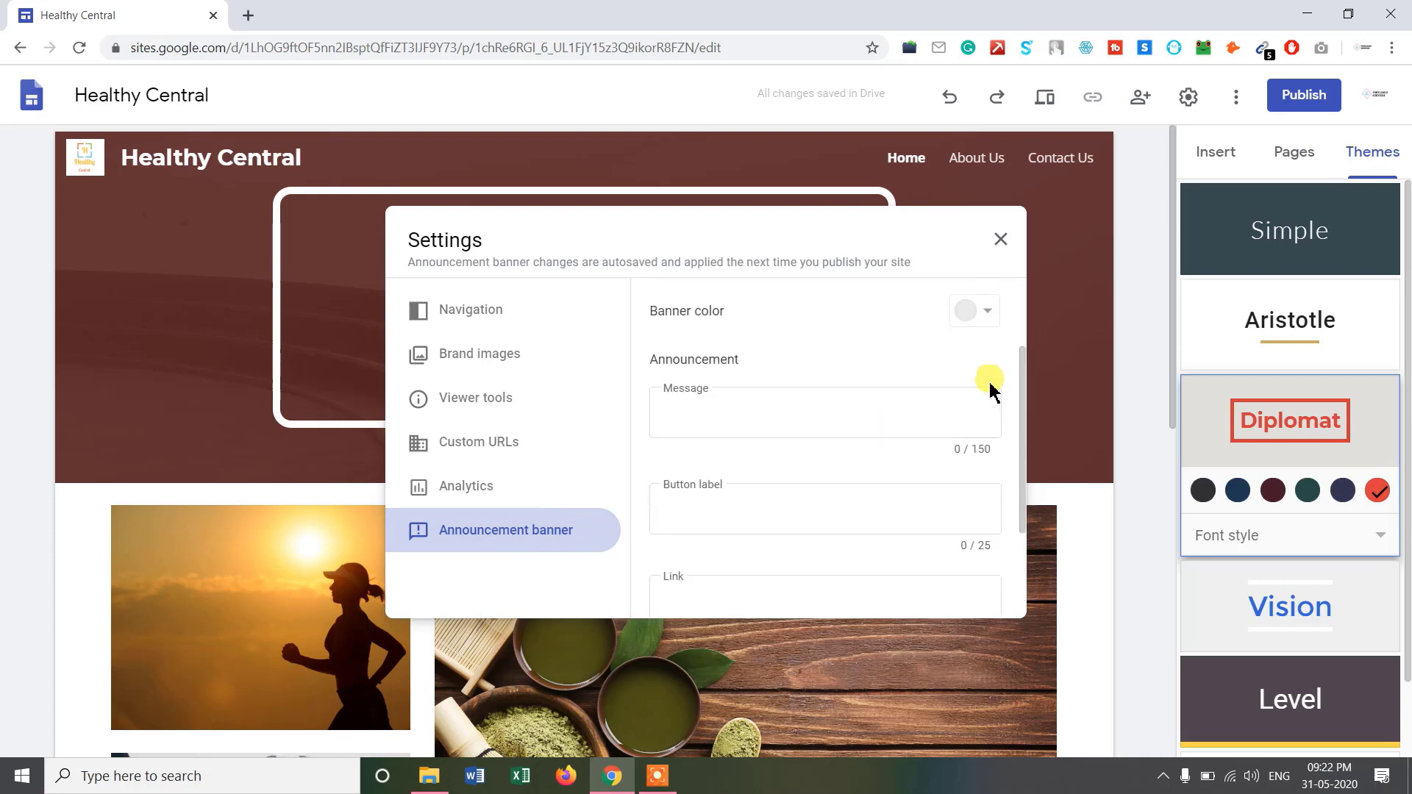
pyautogui.click(1001, 237)
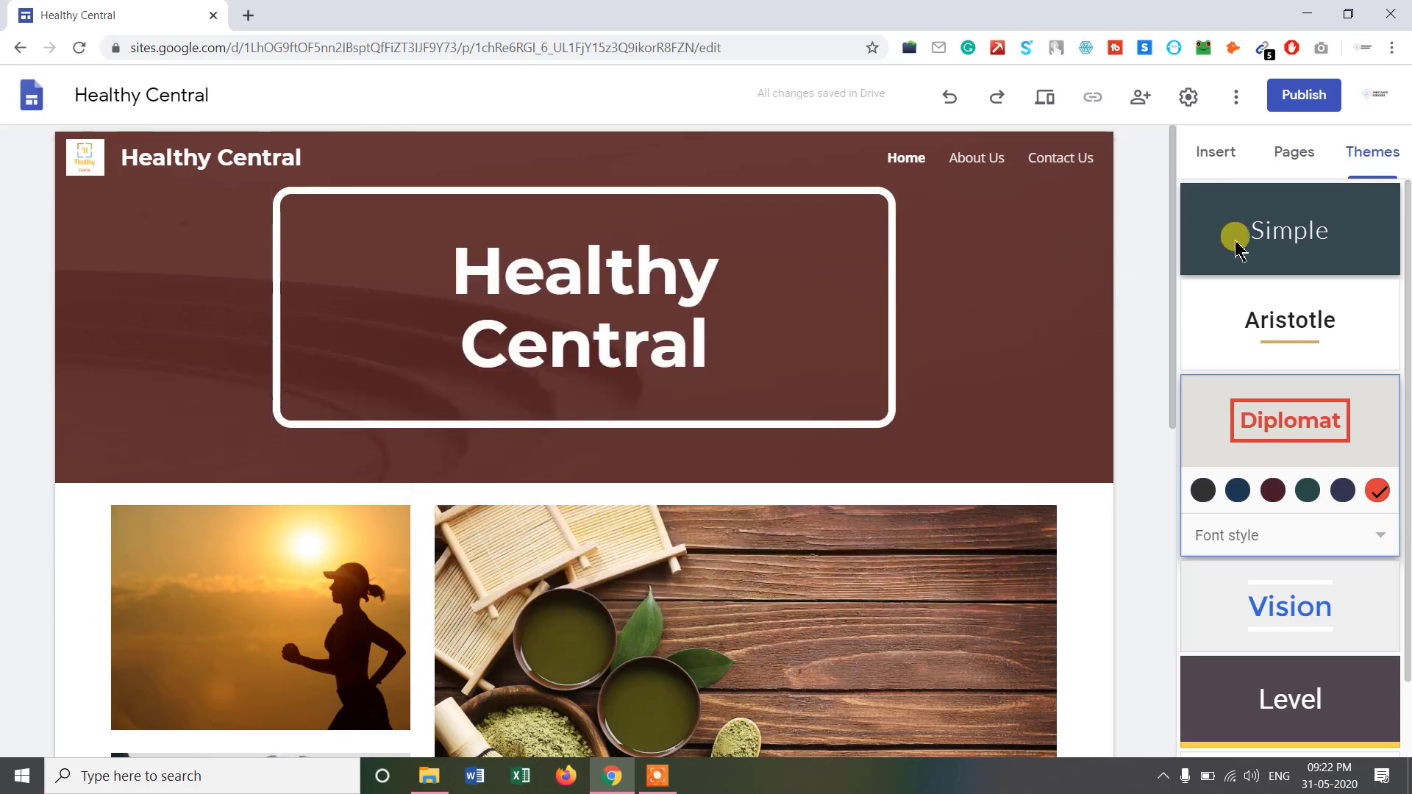
# Publish the Healthy Central site at the web address healthycentral1.
pyautogui.click(1227, 158)
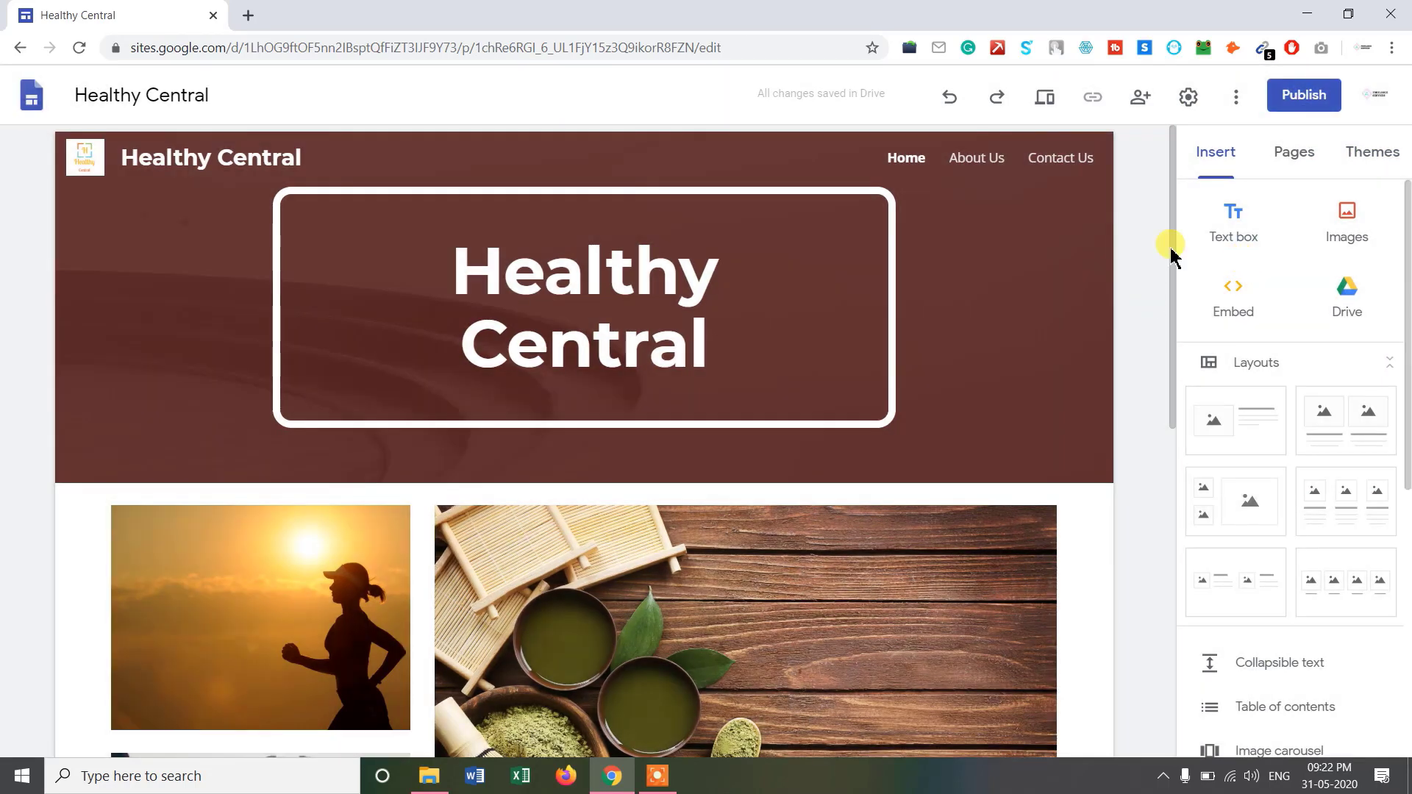
pyautogui.click(1293, 92)
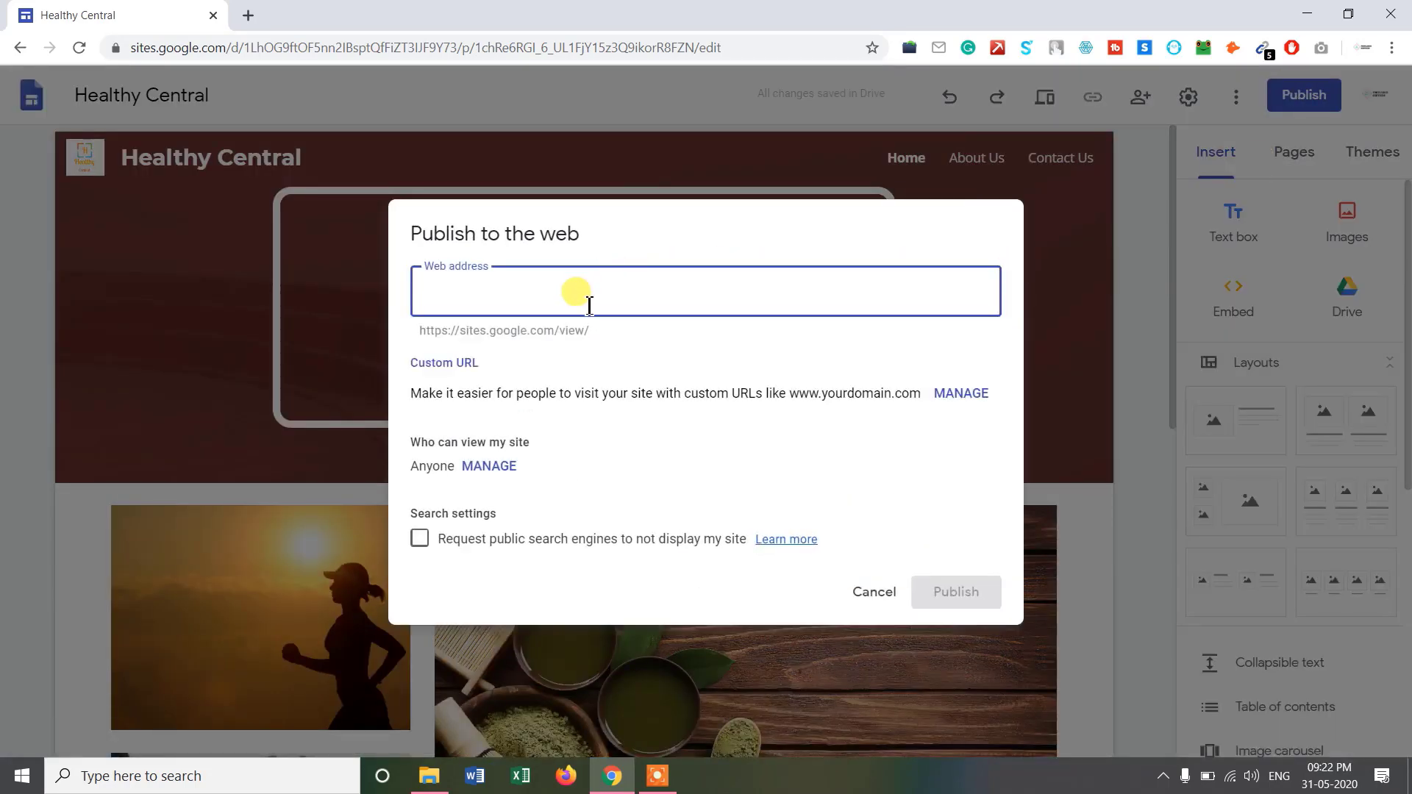
pyautogui.write('healthycentral')
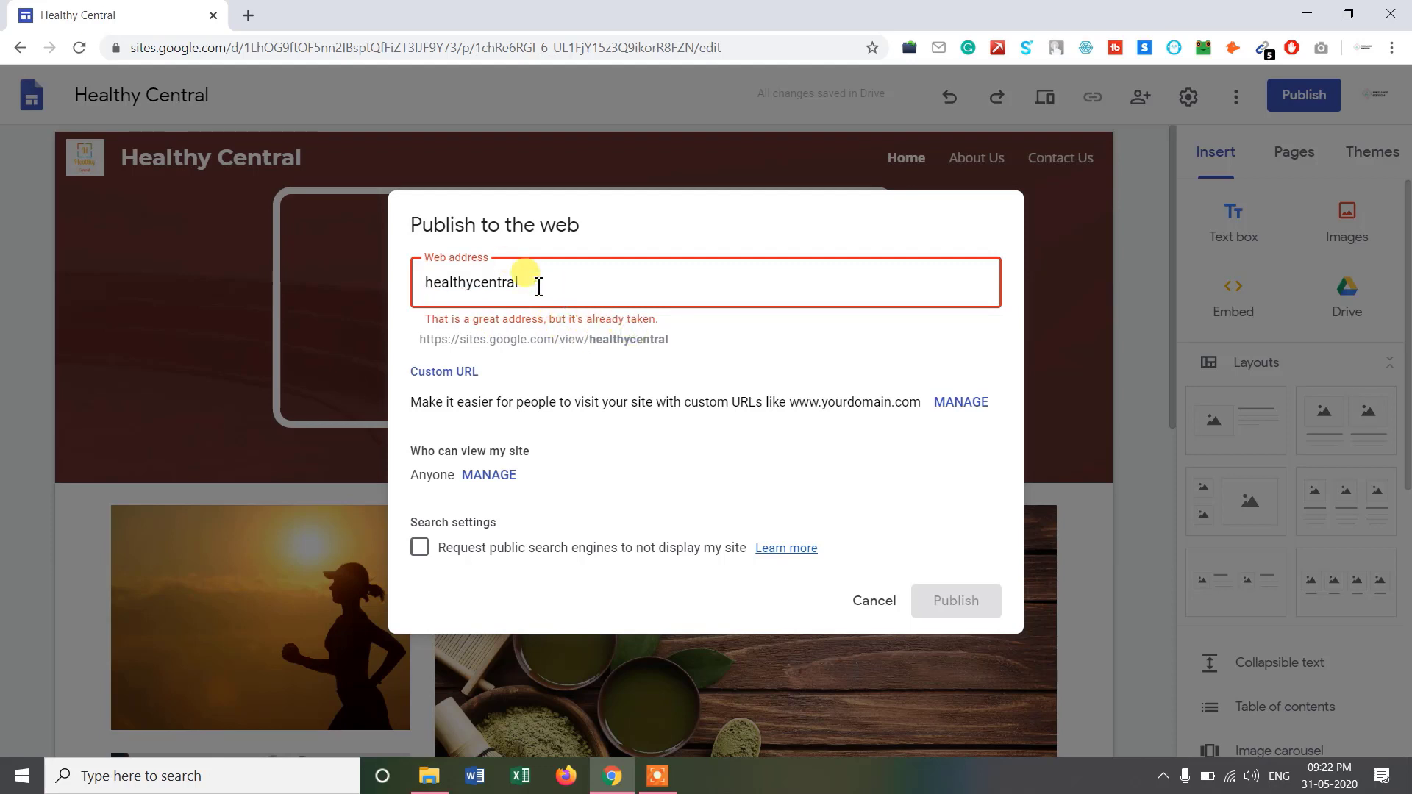
pyautogui.write('1')
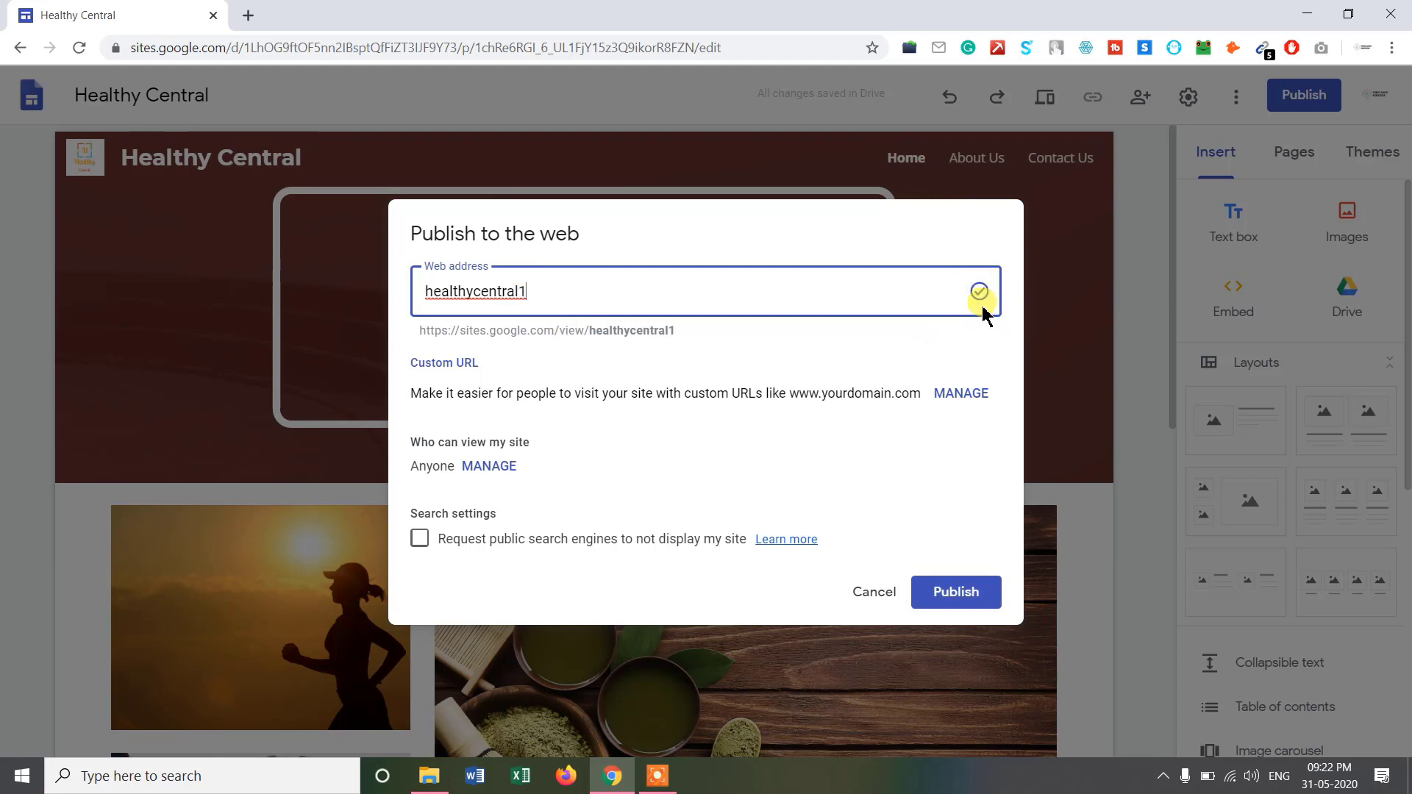
pyautogui.moveTo(454, 442); pyautogui.dragTo(494, 455)
pyautogui.click(496, 455)
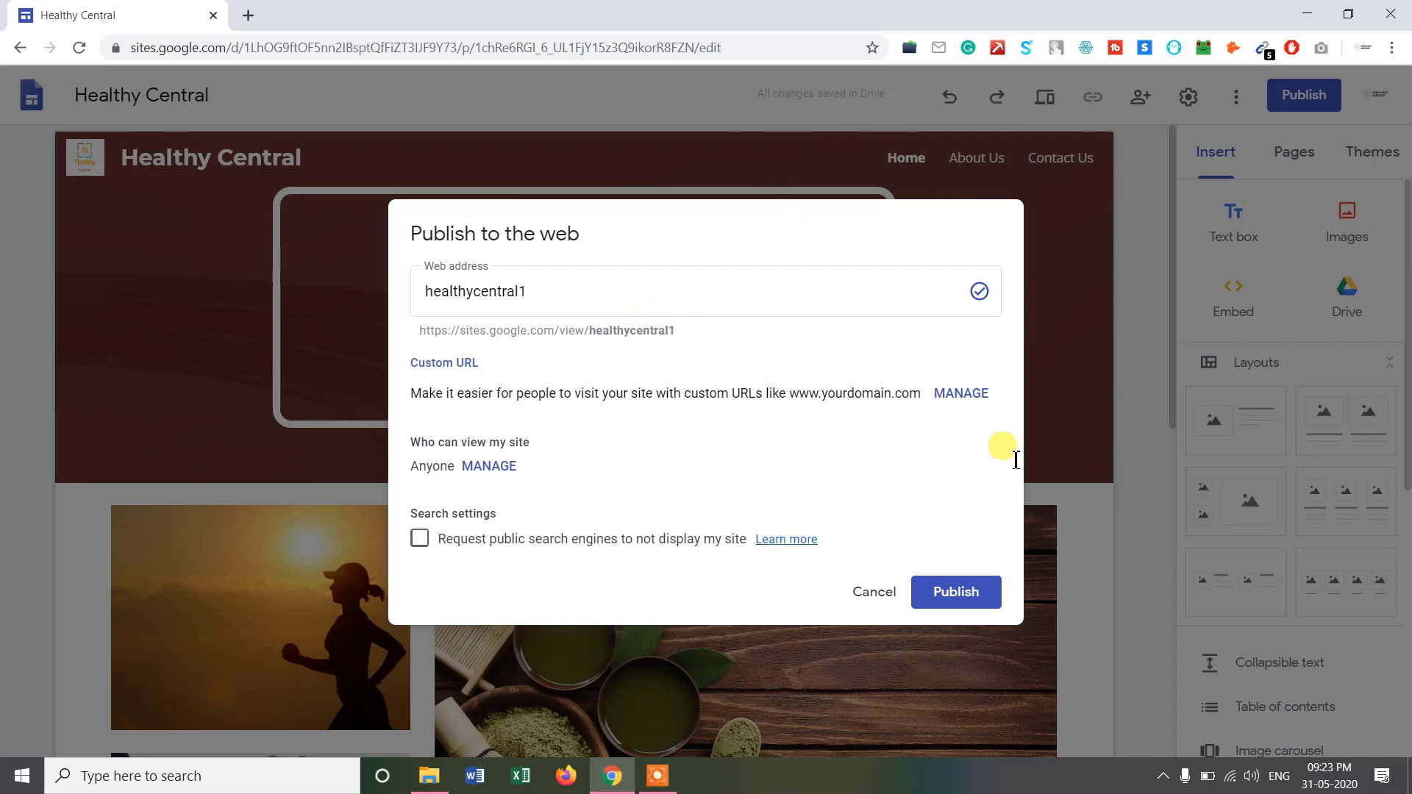
pyautogui.click(952, 595)
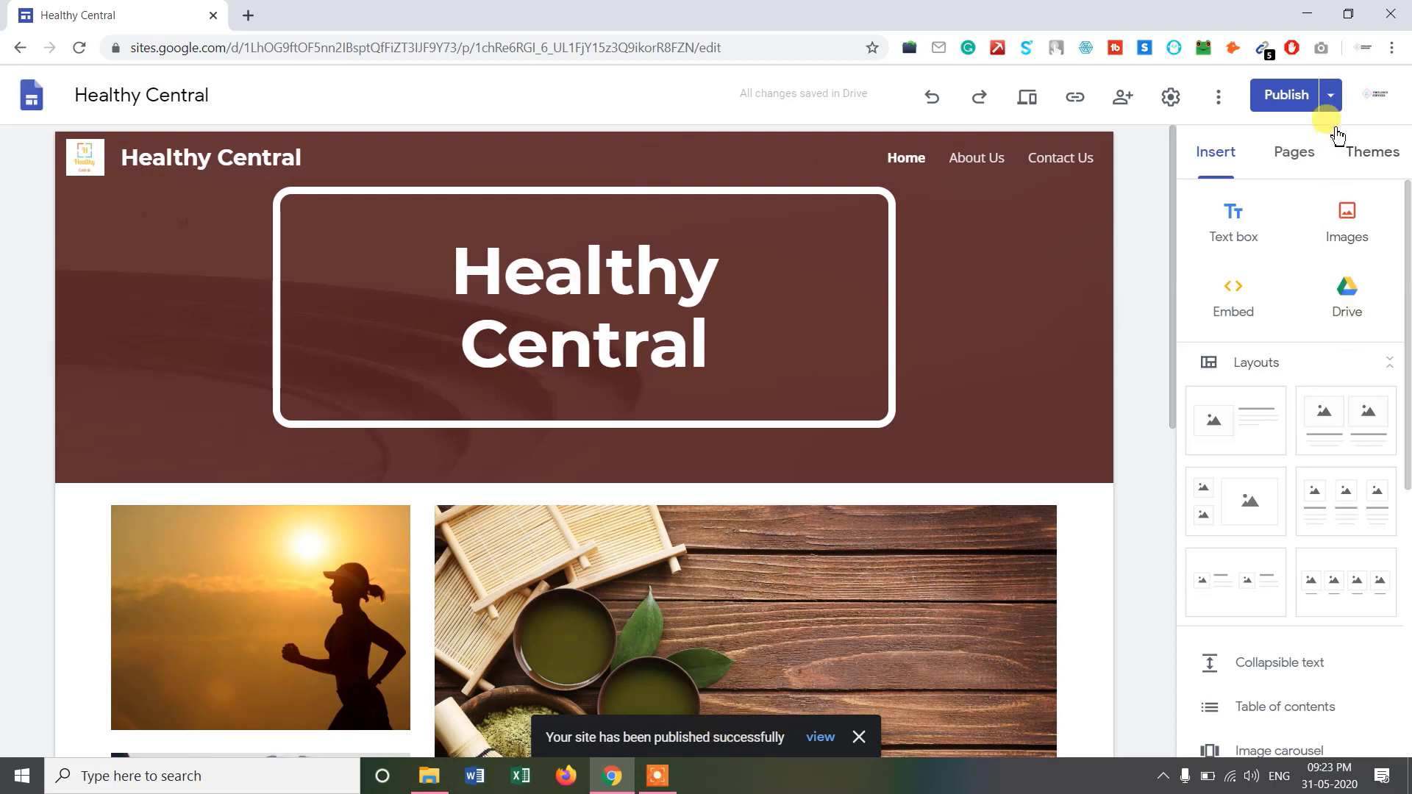
pyautogui.click(1330, 96)
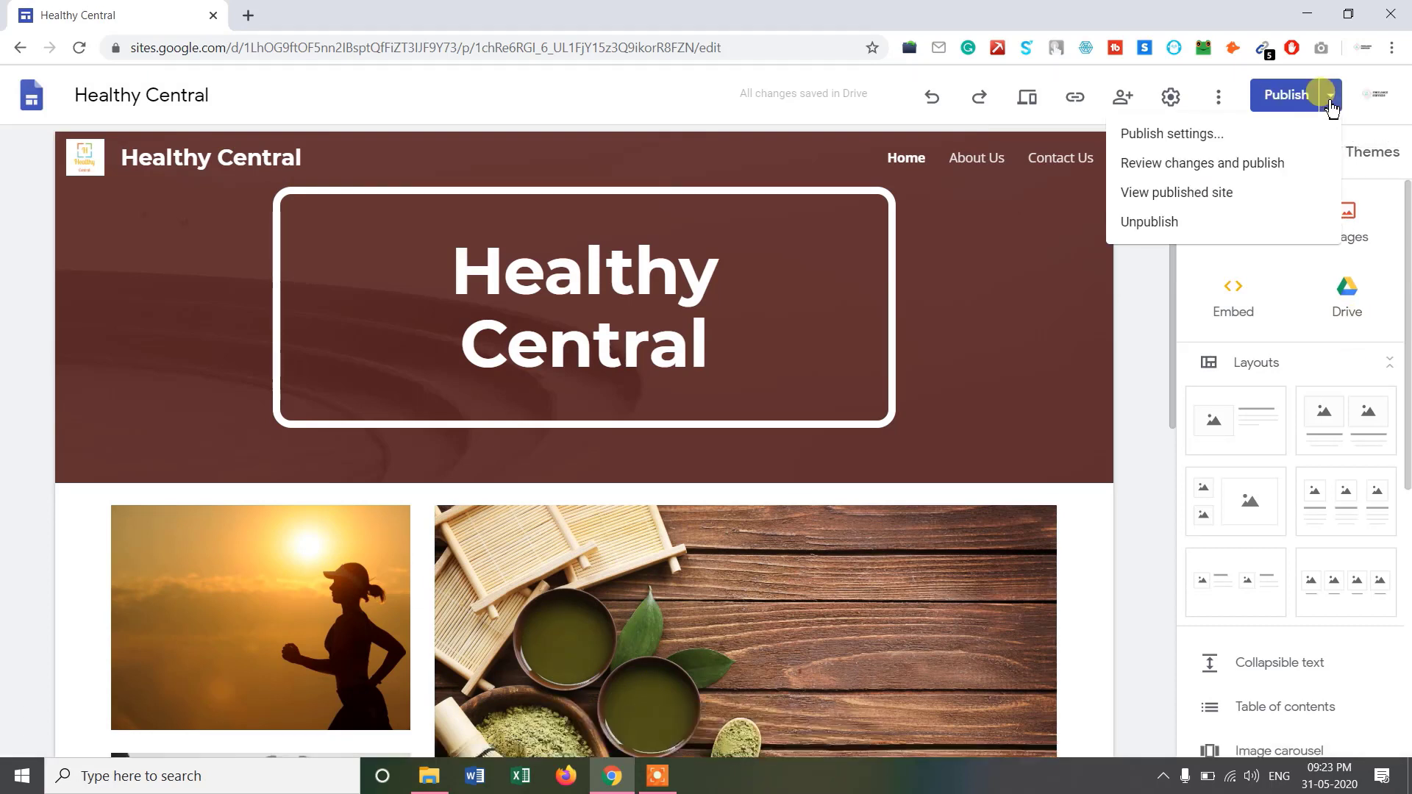
# Open the published site in a new tab and remove /home from its address.
pyautogui.click(1204, 195)
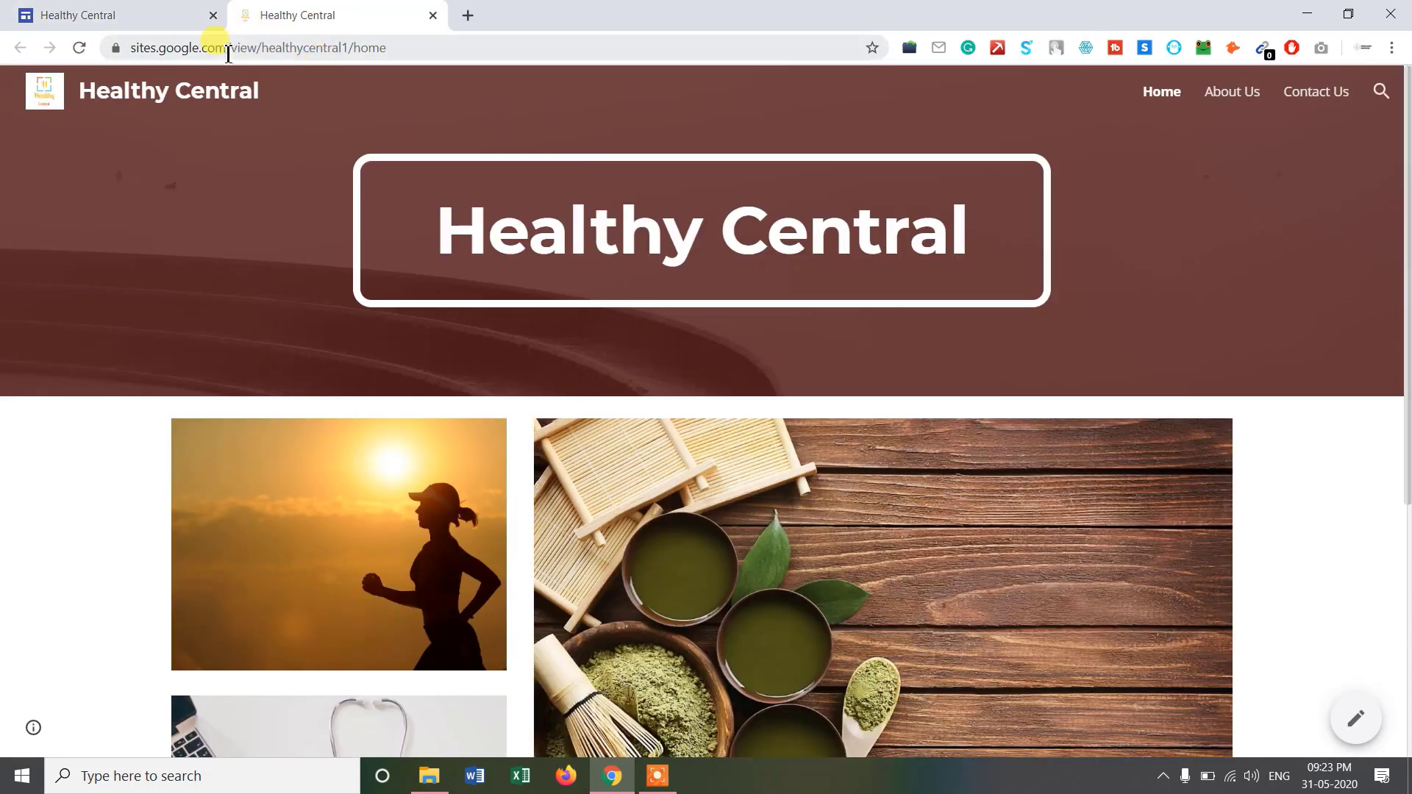
pyautogui.moveTo(349, 49); pyautogui.dragTo(535, 82)
pyautogui.press('BackSpace')
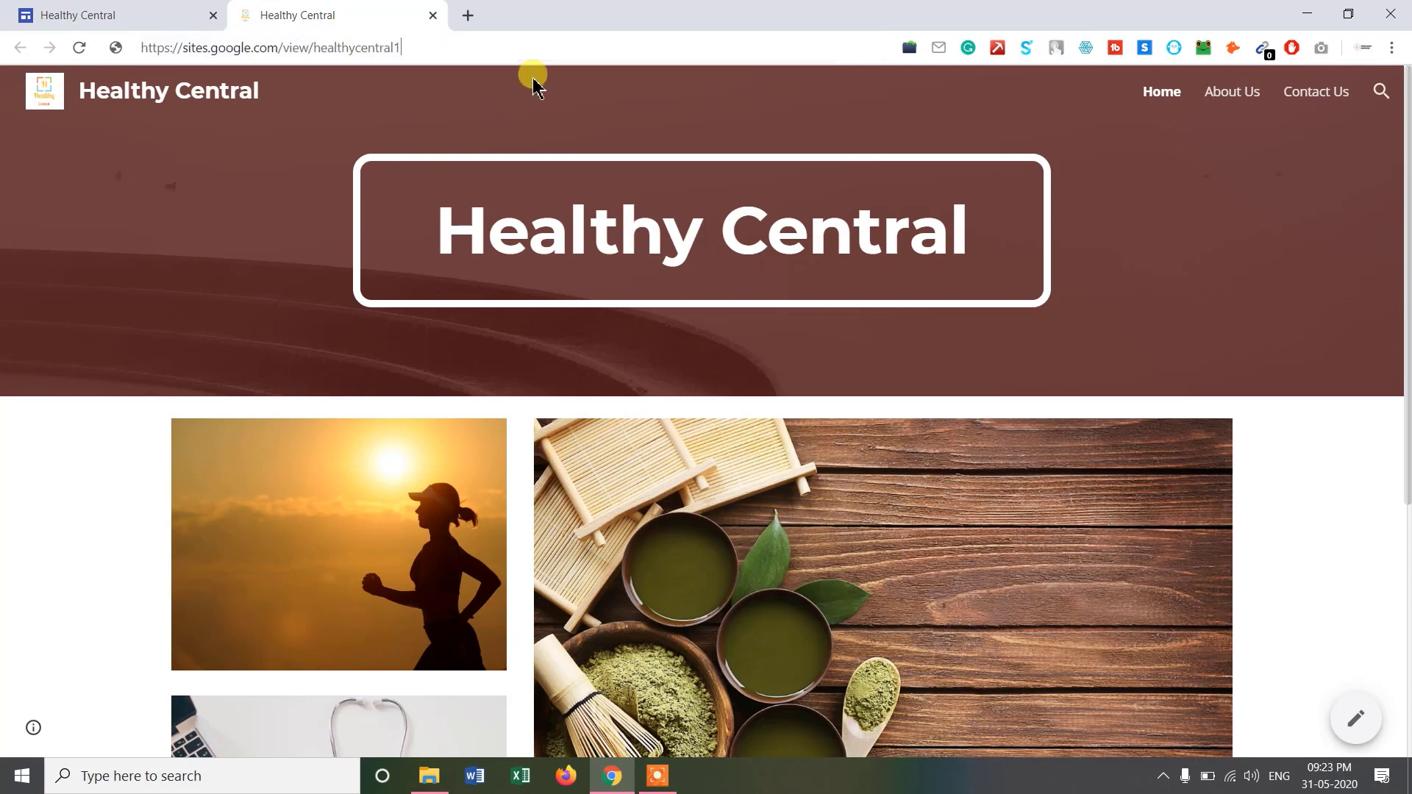
pyautogui.moveTo(197, 51); pyautogui.dragTo(374, 50)
pyautogui.click(421, 52)
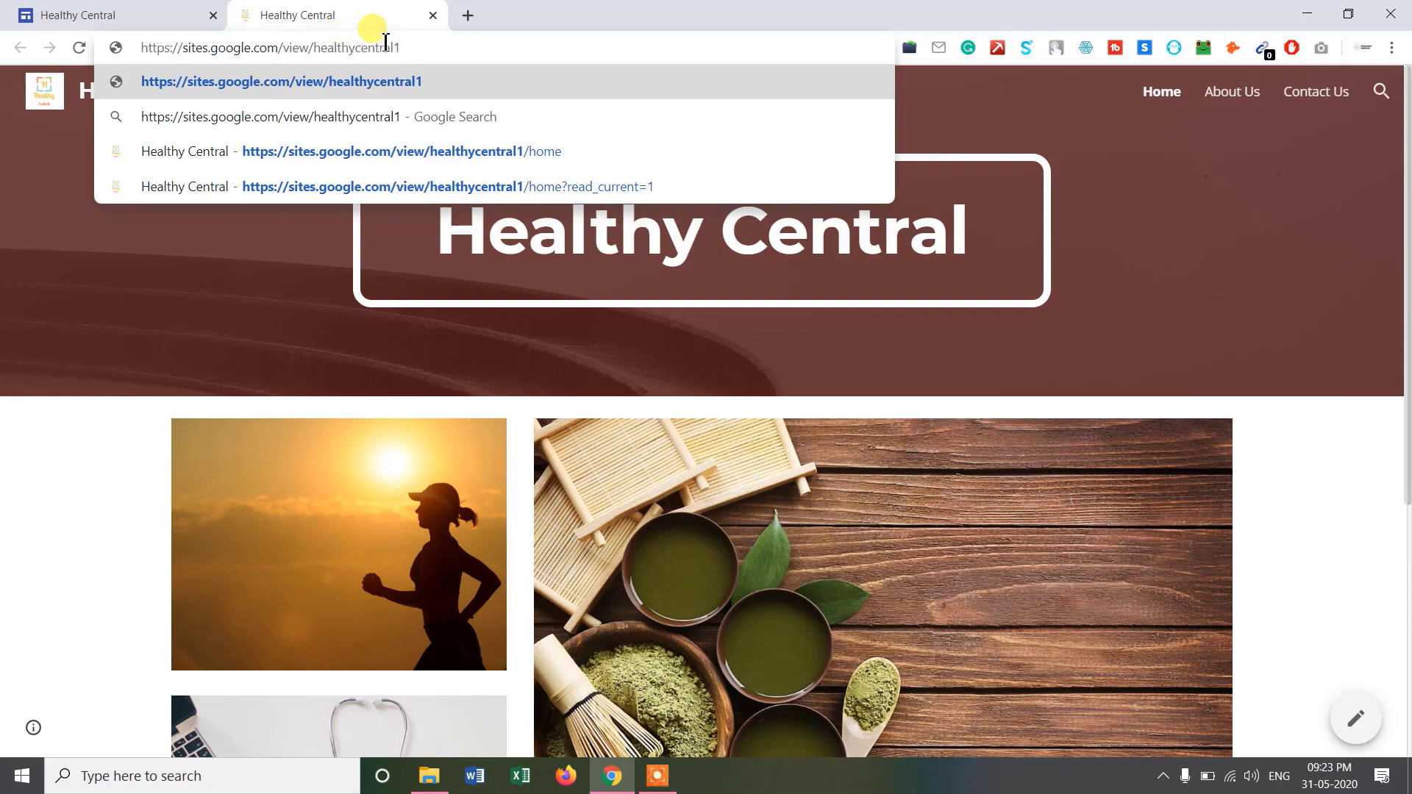
pyautogui.click(1371, 415)
# Follow the footer's Linkedin link into a new tab to confirm it works.
pyautogui.scroll(-5, 1400, 371)
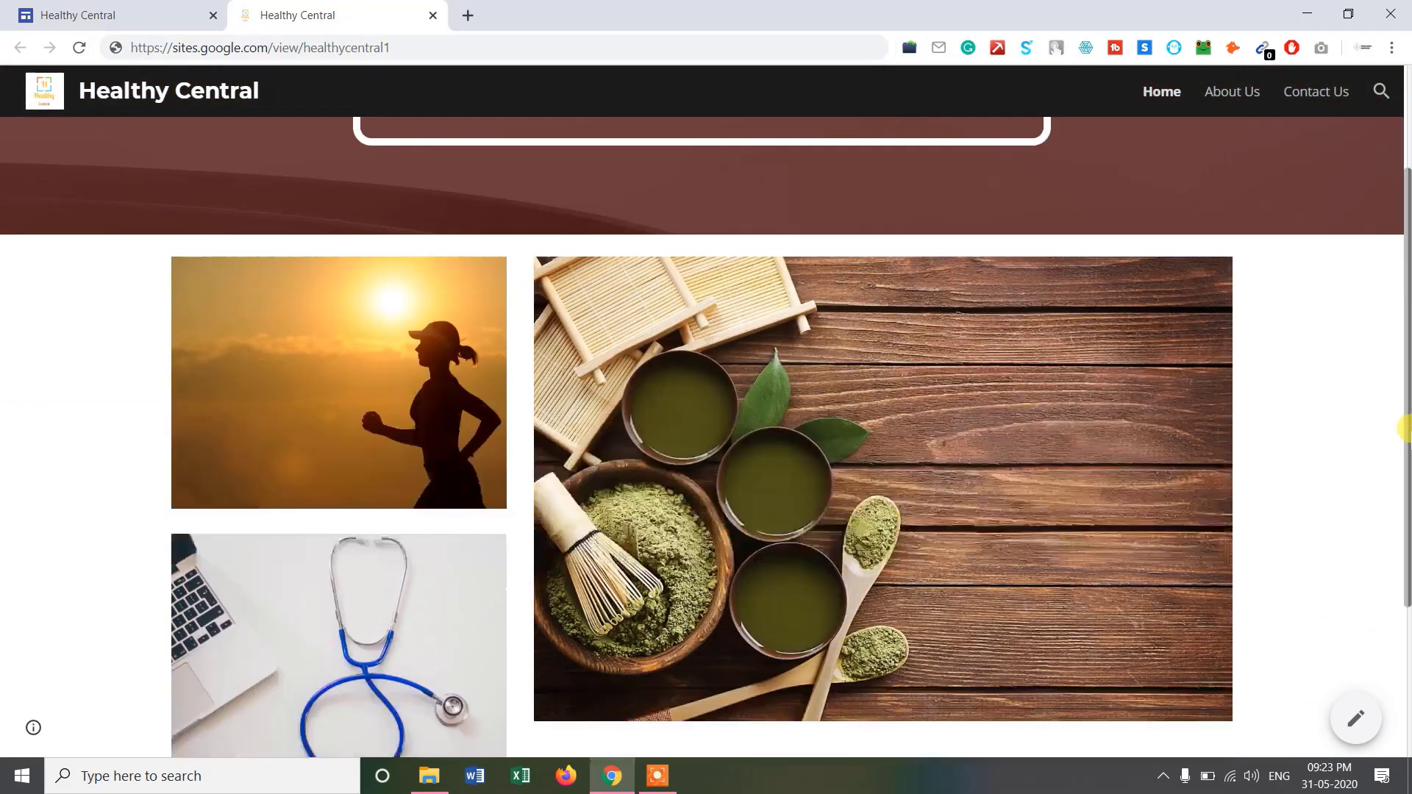
pyautogui.moveTo(1401, 503)
pyautogui.mouseDown()
pyautogui.moveTo(1404, 234)
pyautogui.moveTo(1406, 501)
pyautogui.moveTo(1390, 567)
pyautogui.mouseUp()
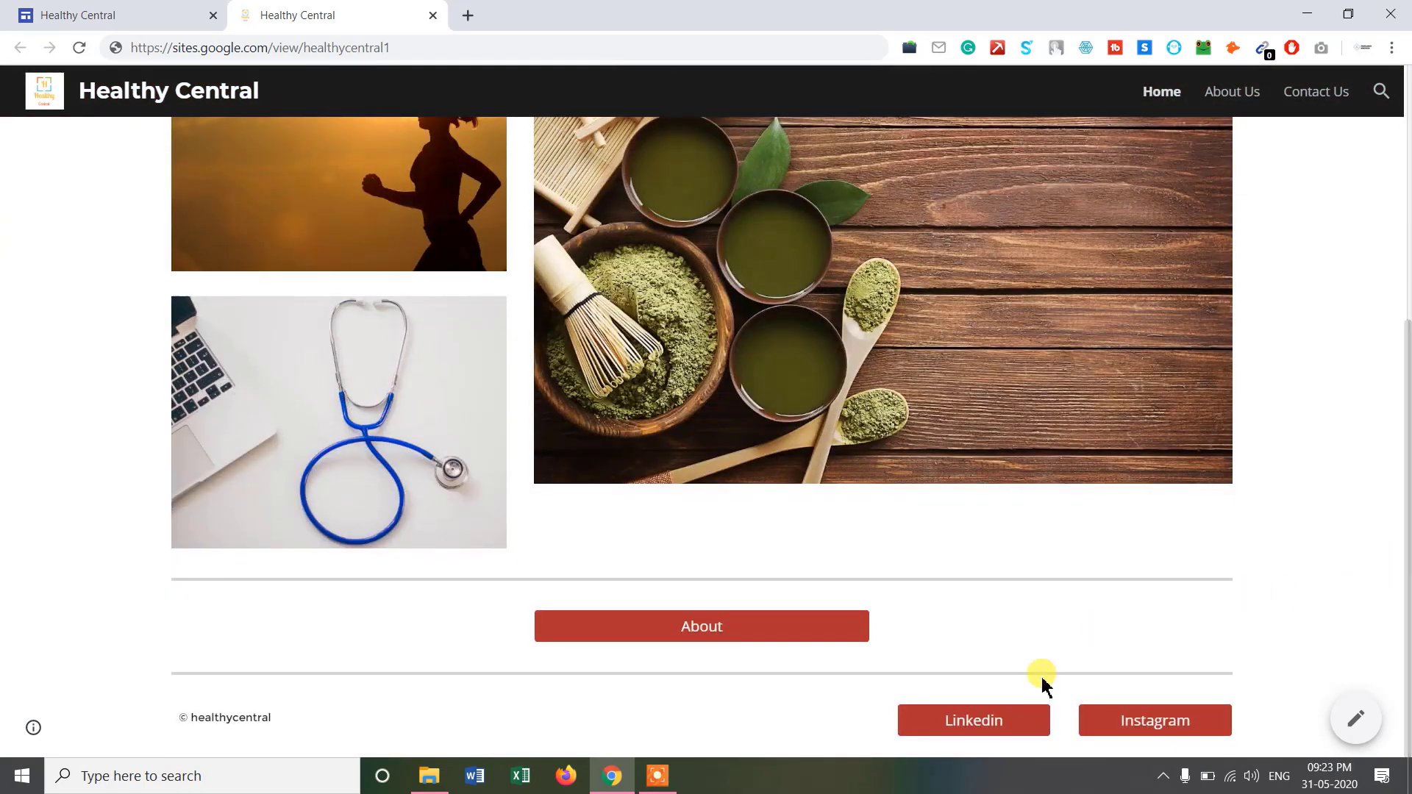
pyautogui.click(1000, 731)
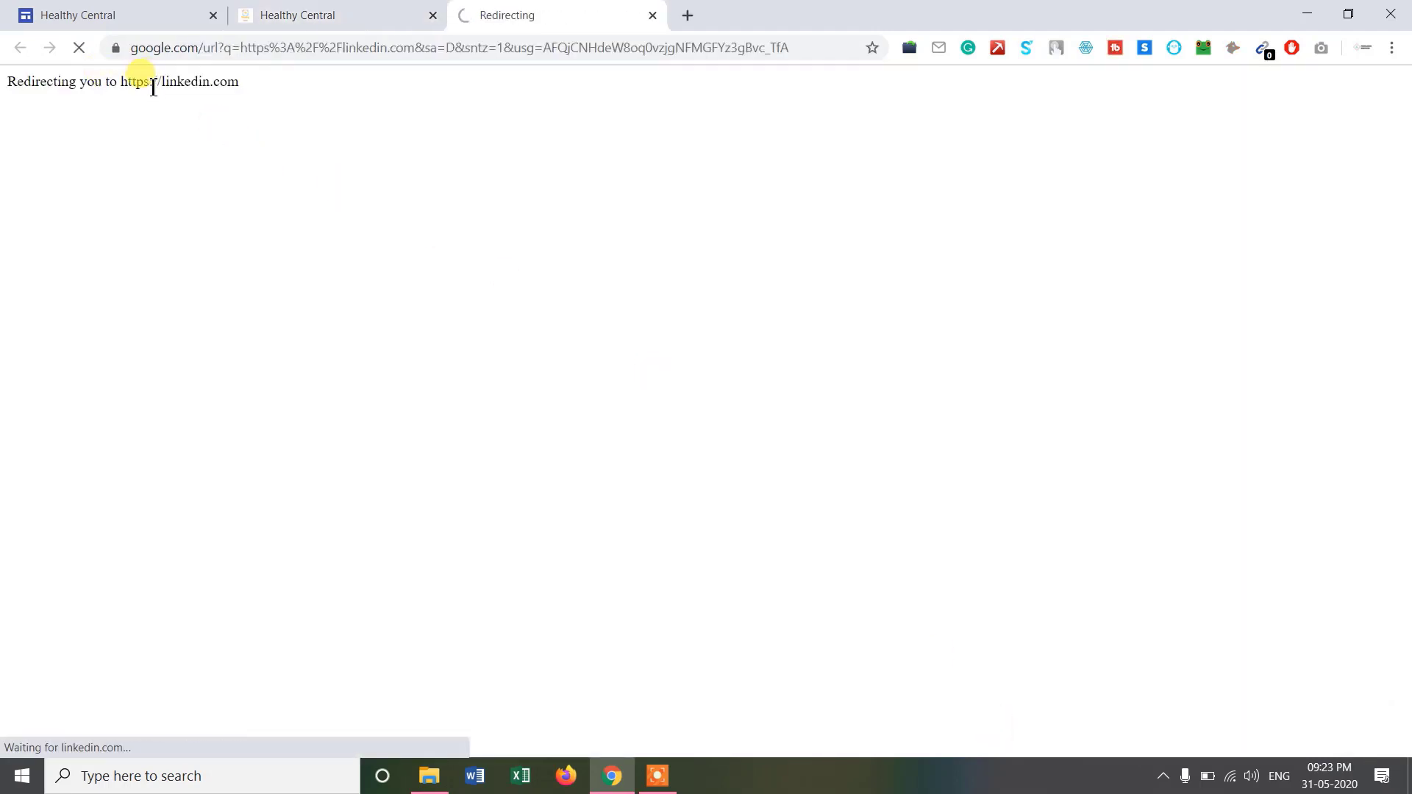
# Test the footer's Instagram link, close the LinkedIn tab, and return to the published site.
pyautogui.click(286, 20)
pyautogui.click(1199, 717)
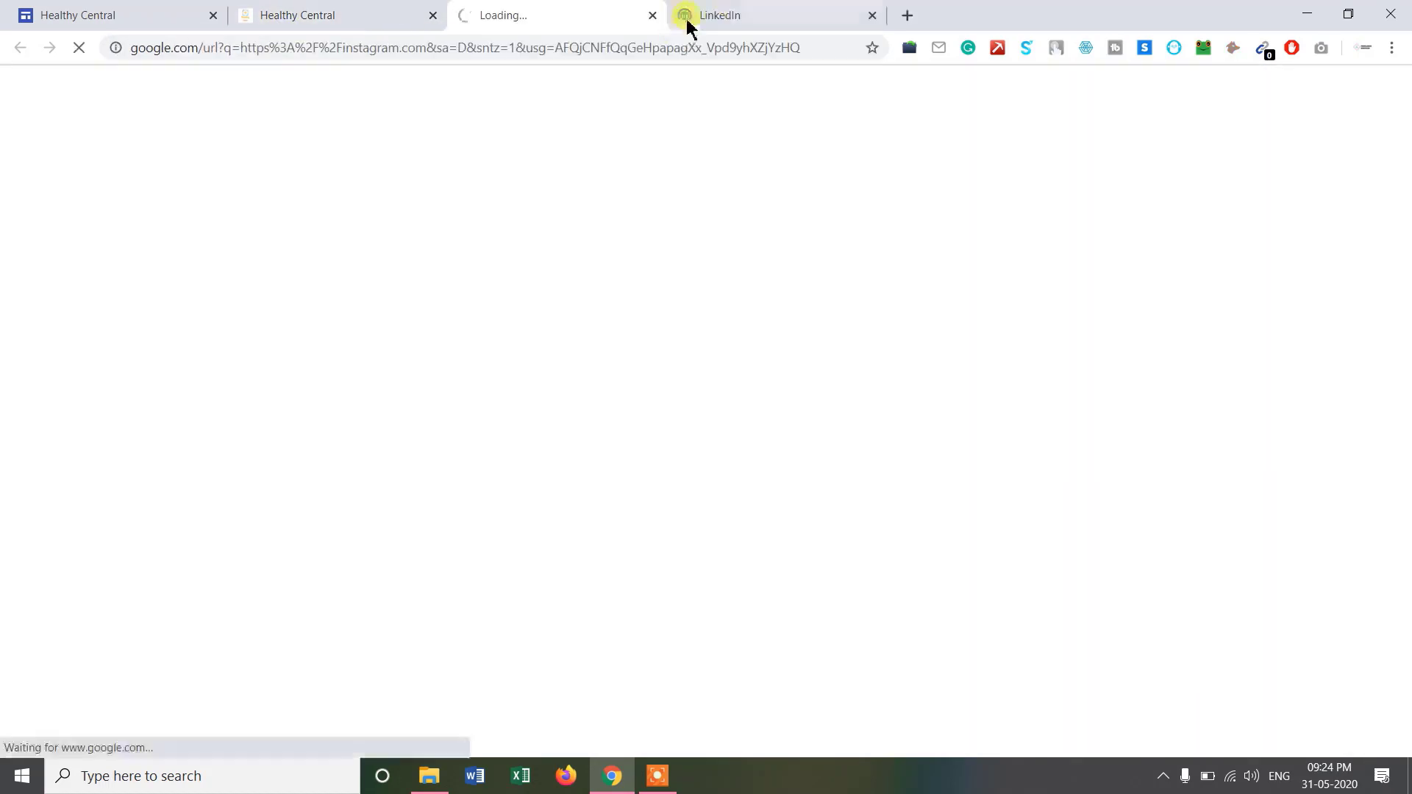
pyautogui.click(872, 14)
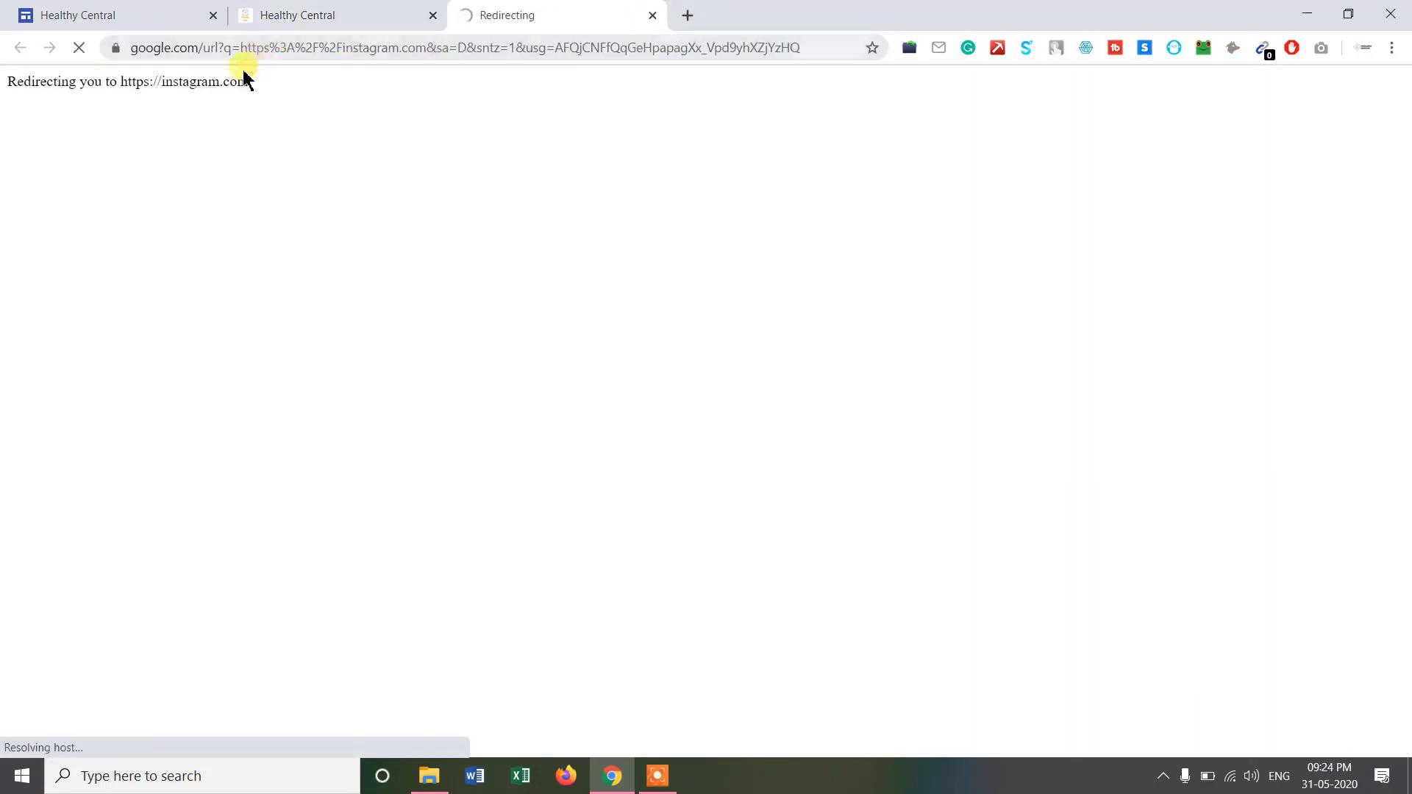
pyautogui.moveTo(176, 80); pyautogui.dragTo(272, 101)
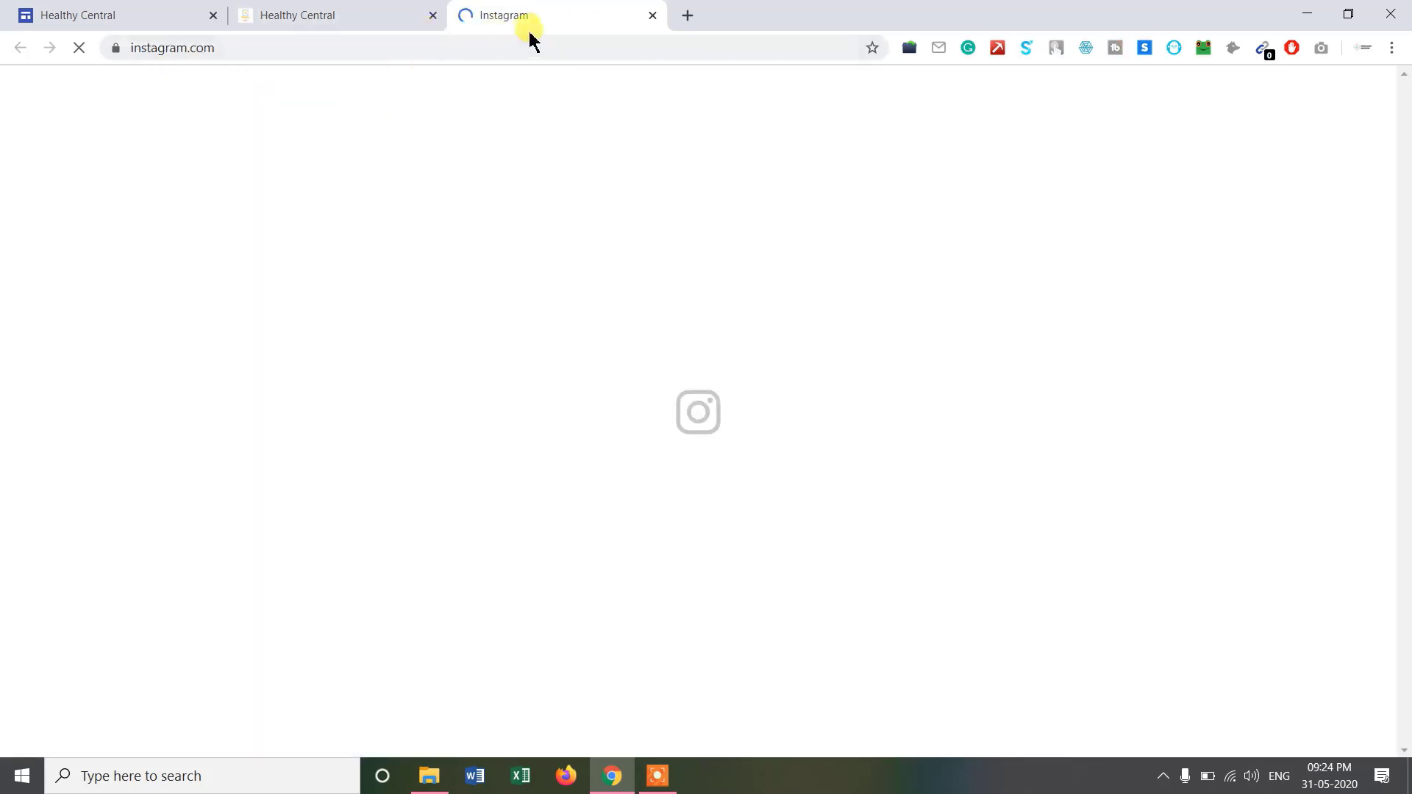
pyautogui.click(335, 16)
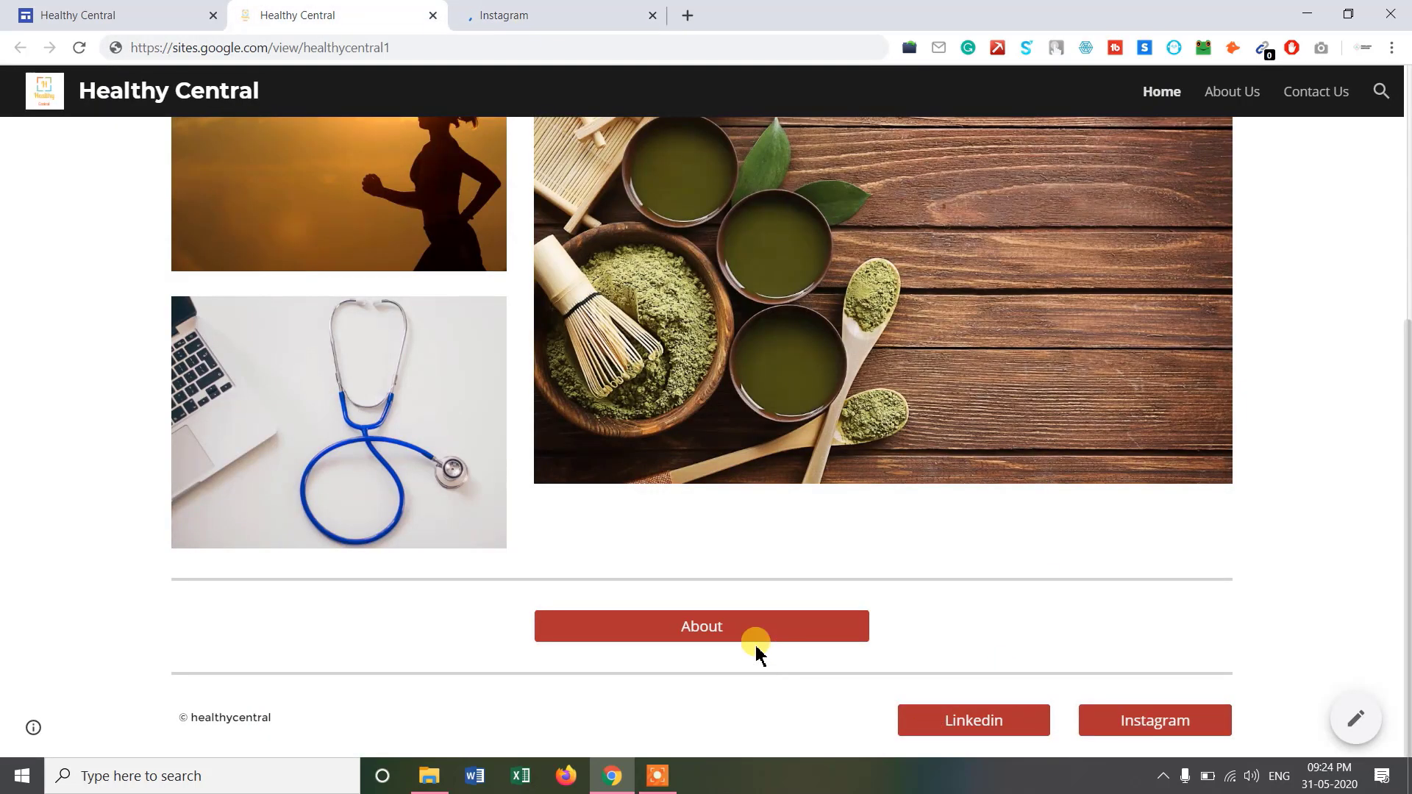
# Follow the About and Contact links, test the contact e-mail link, and dismiss the app chooser.
pyautogui.click(702, 629)
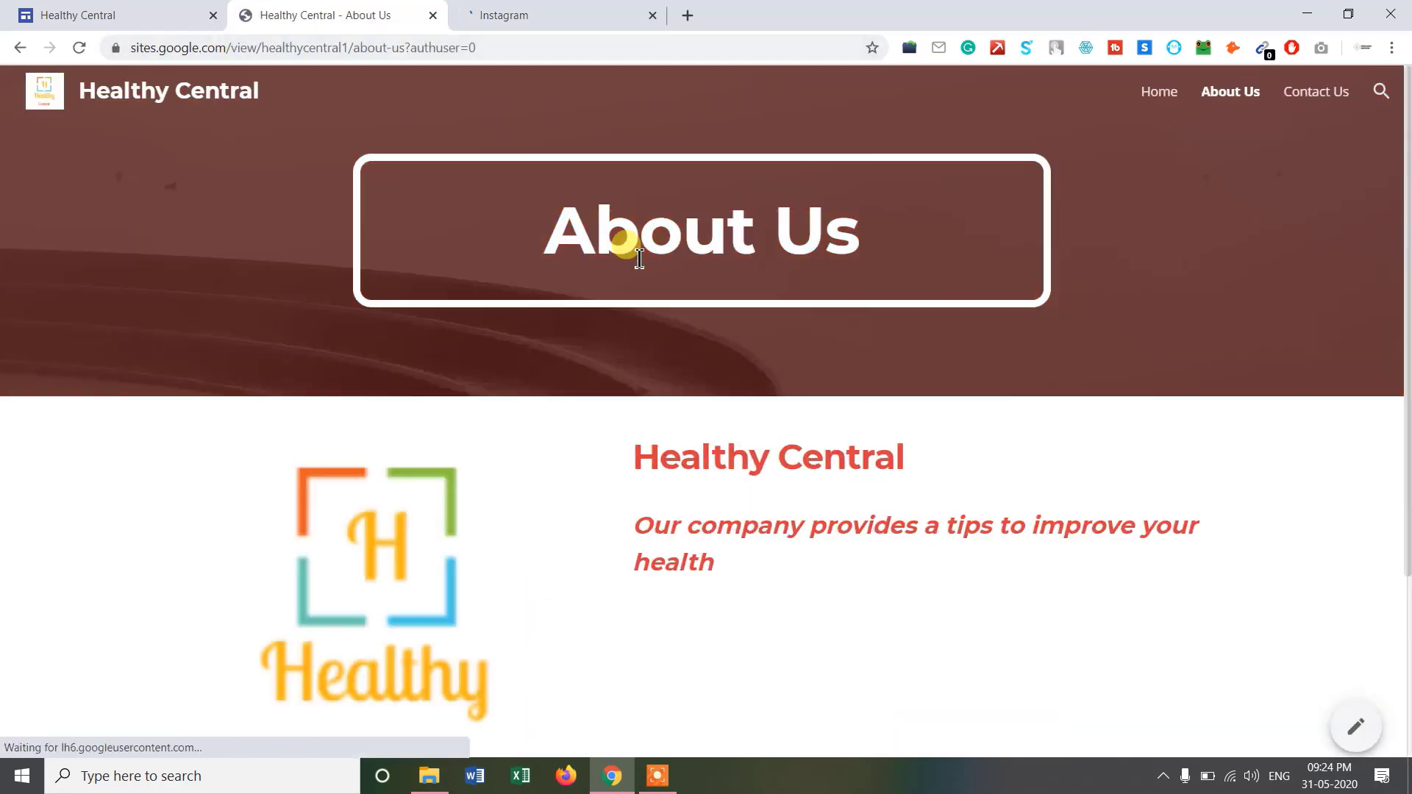
pyautogui.scroll(-3, 804, 409)
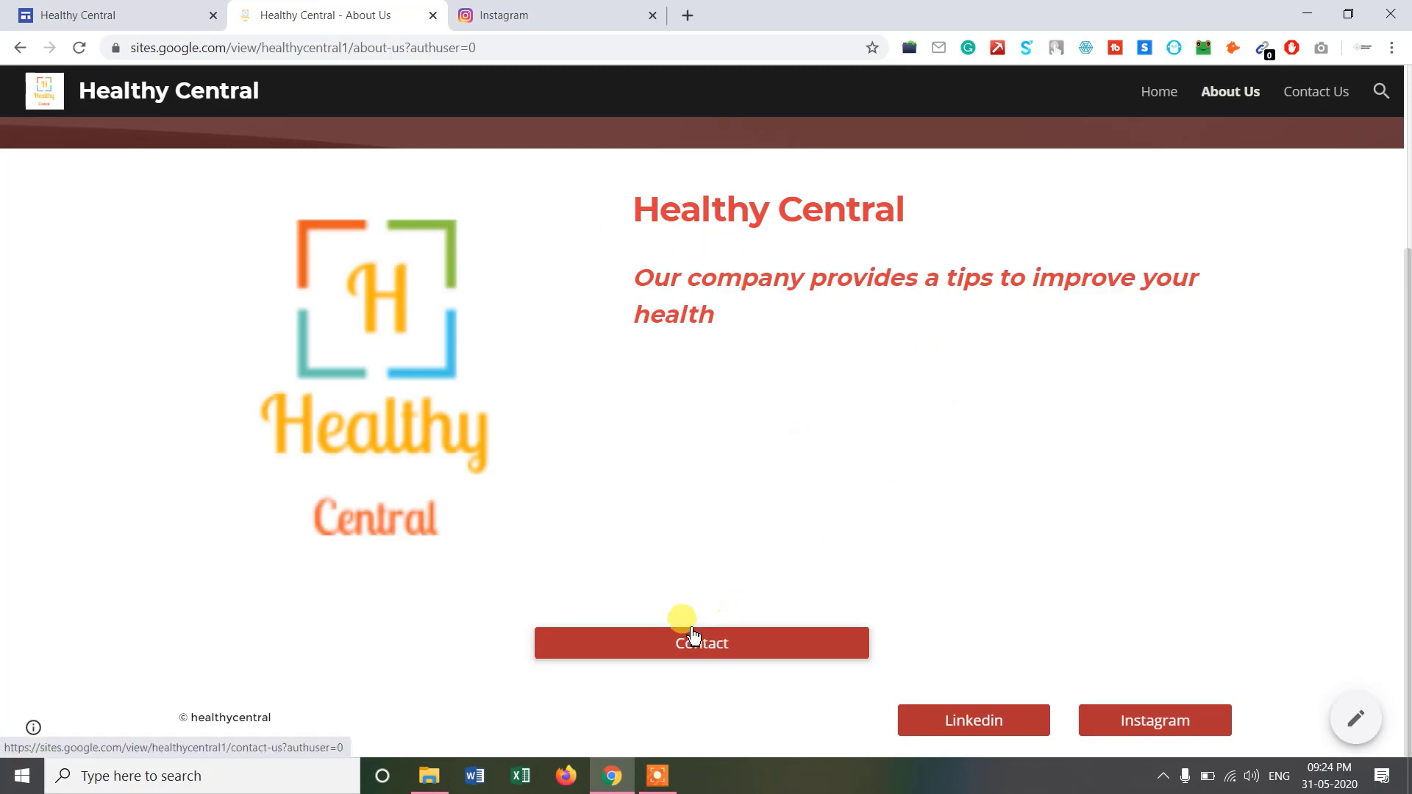
pyautogui.click(735, 645)
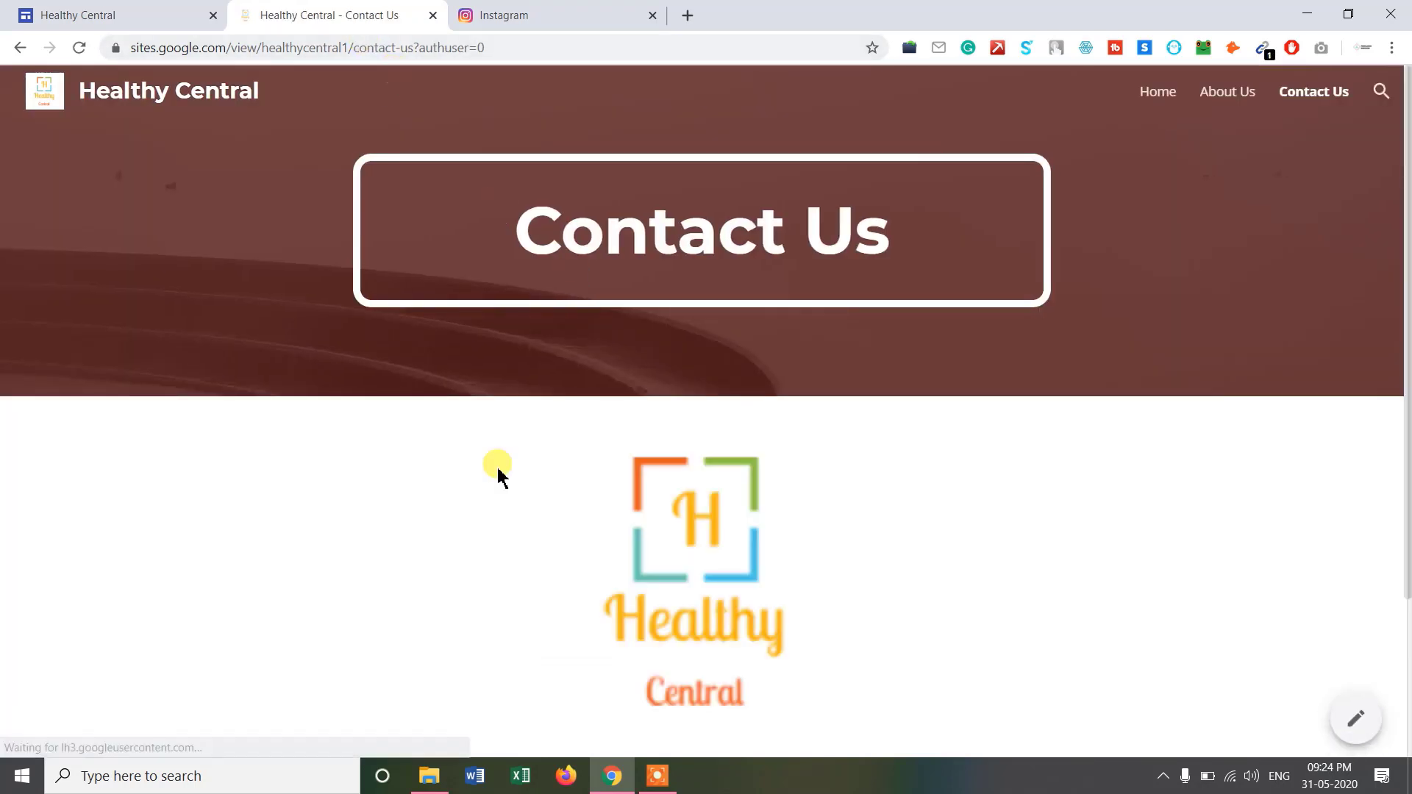
pyautogui.scroll(-3, 489, 478)
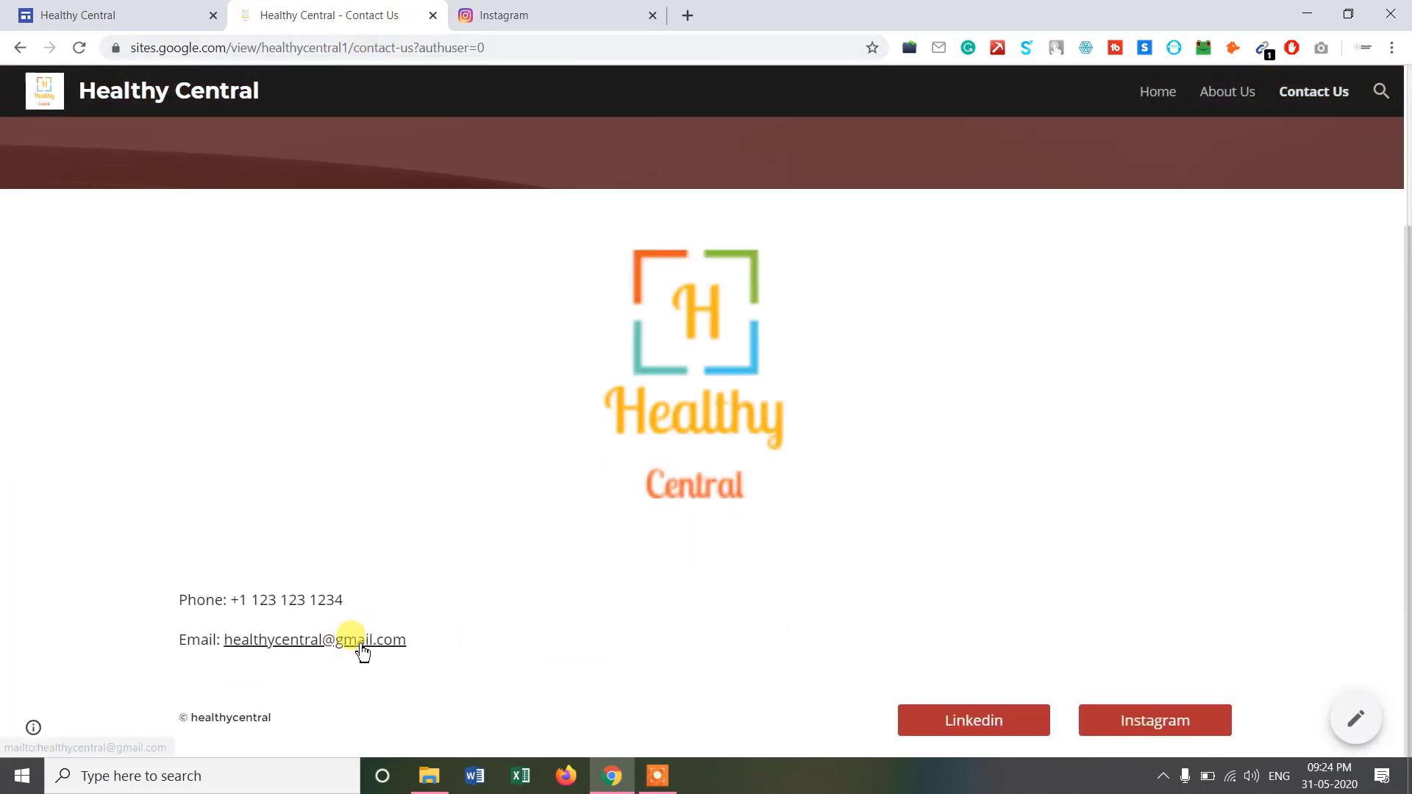
pyautogui.click(304, 656)
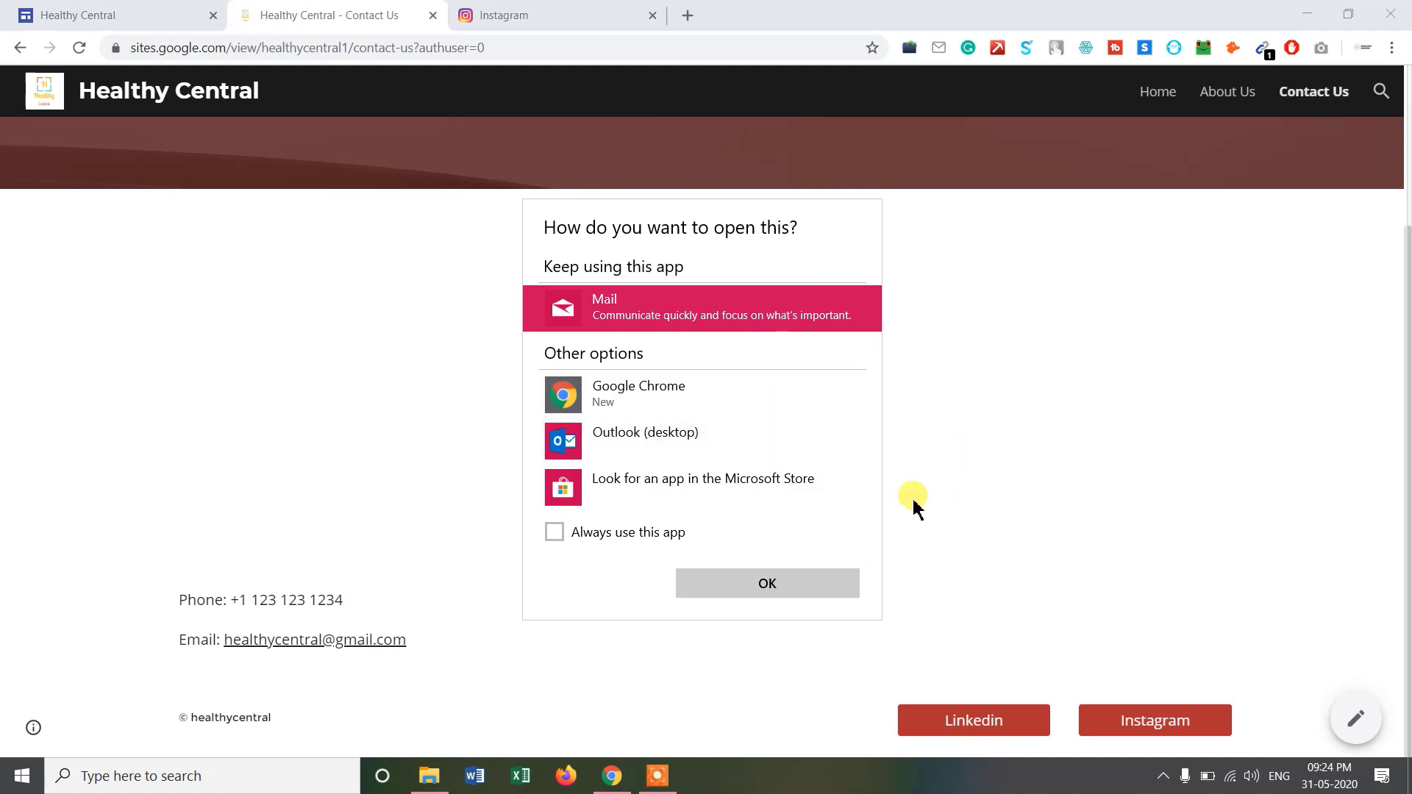
pyautogui.click(1108, 485)
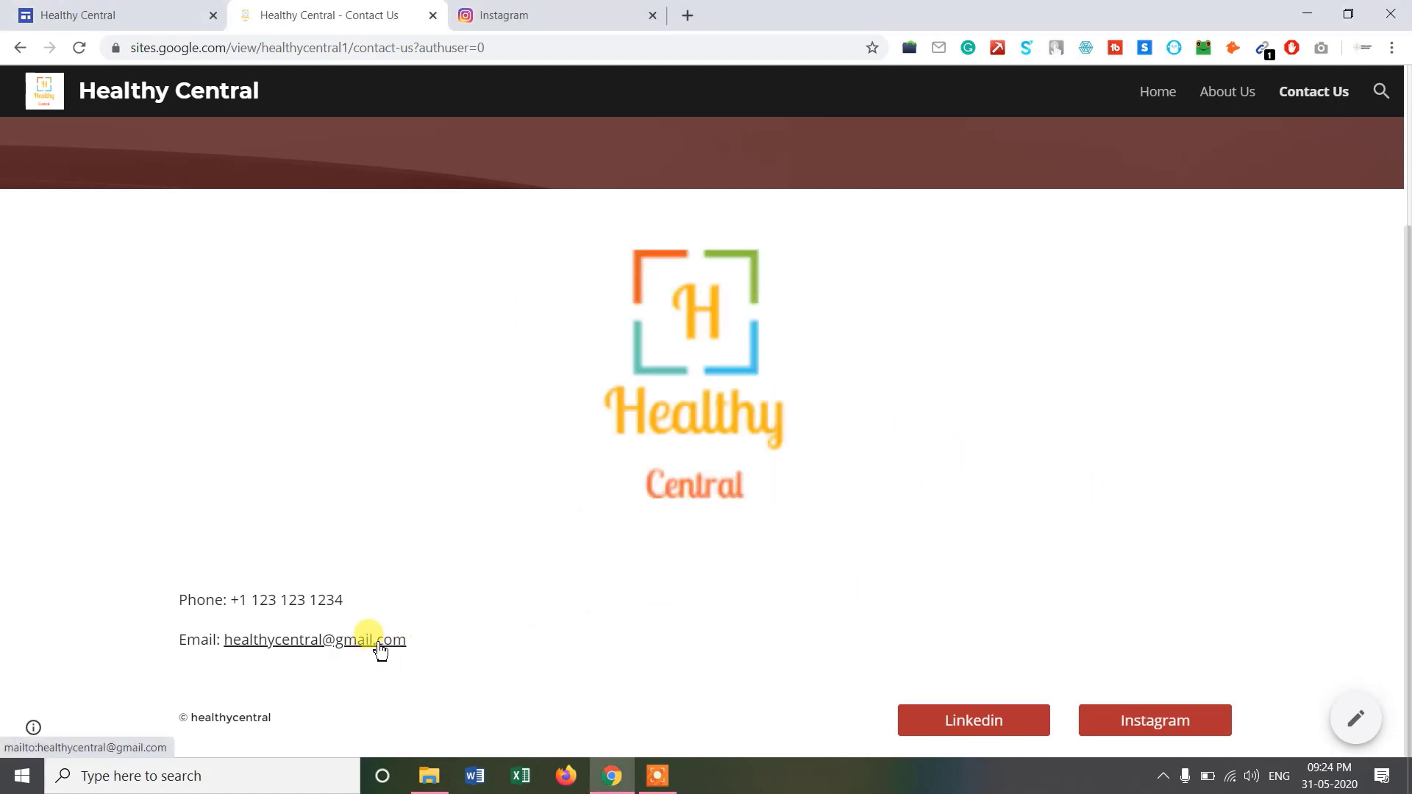
# Close the Instagram tab and go back to the site's home page via its title.
pyautogui.scroll(2, 411, 434)
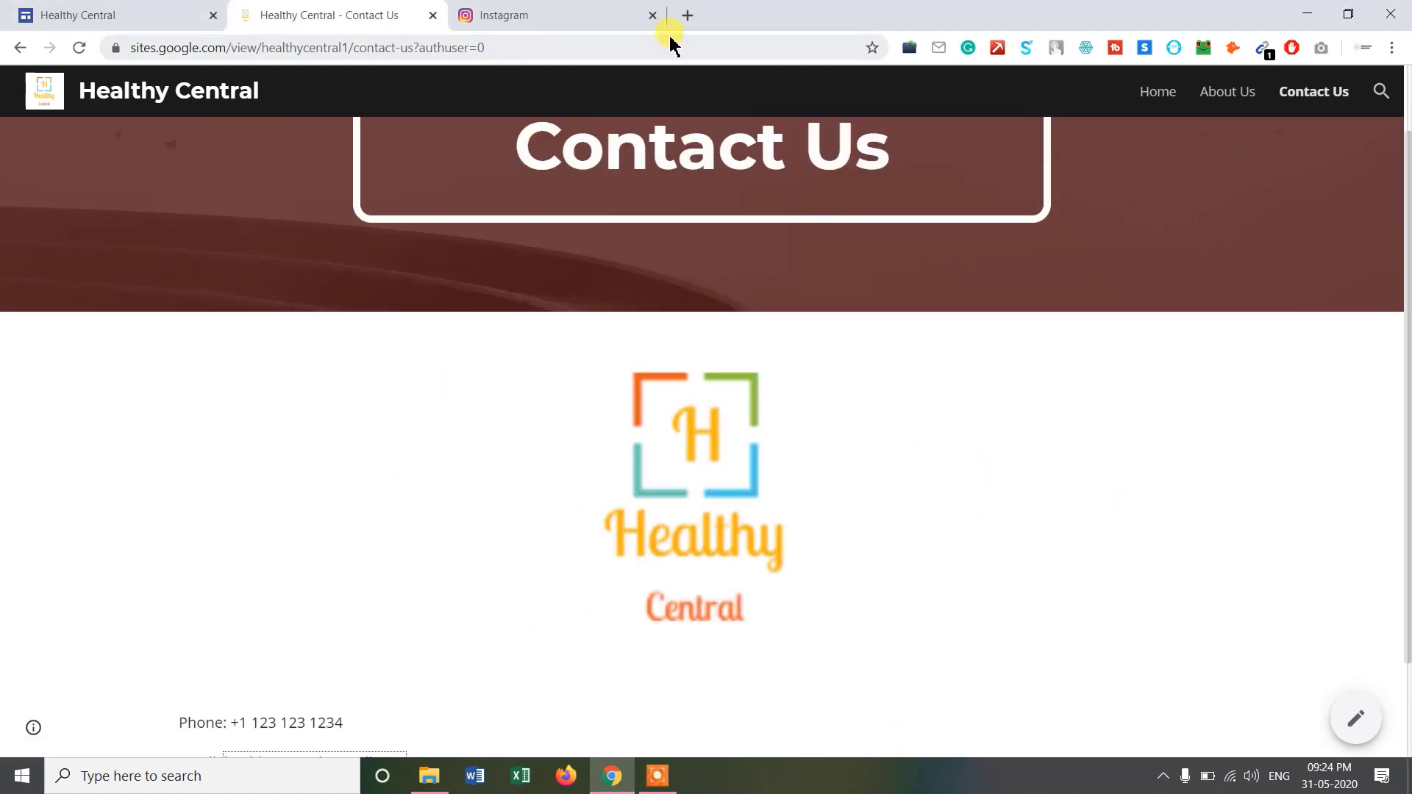
pyautogui.click(652, 15)
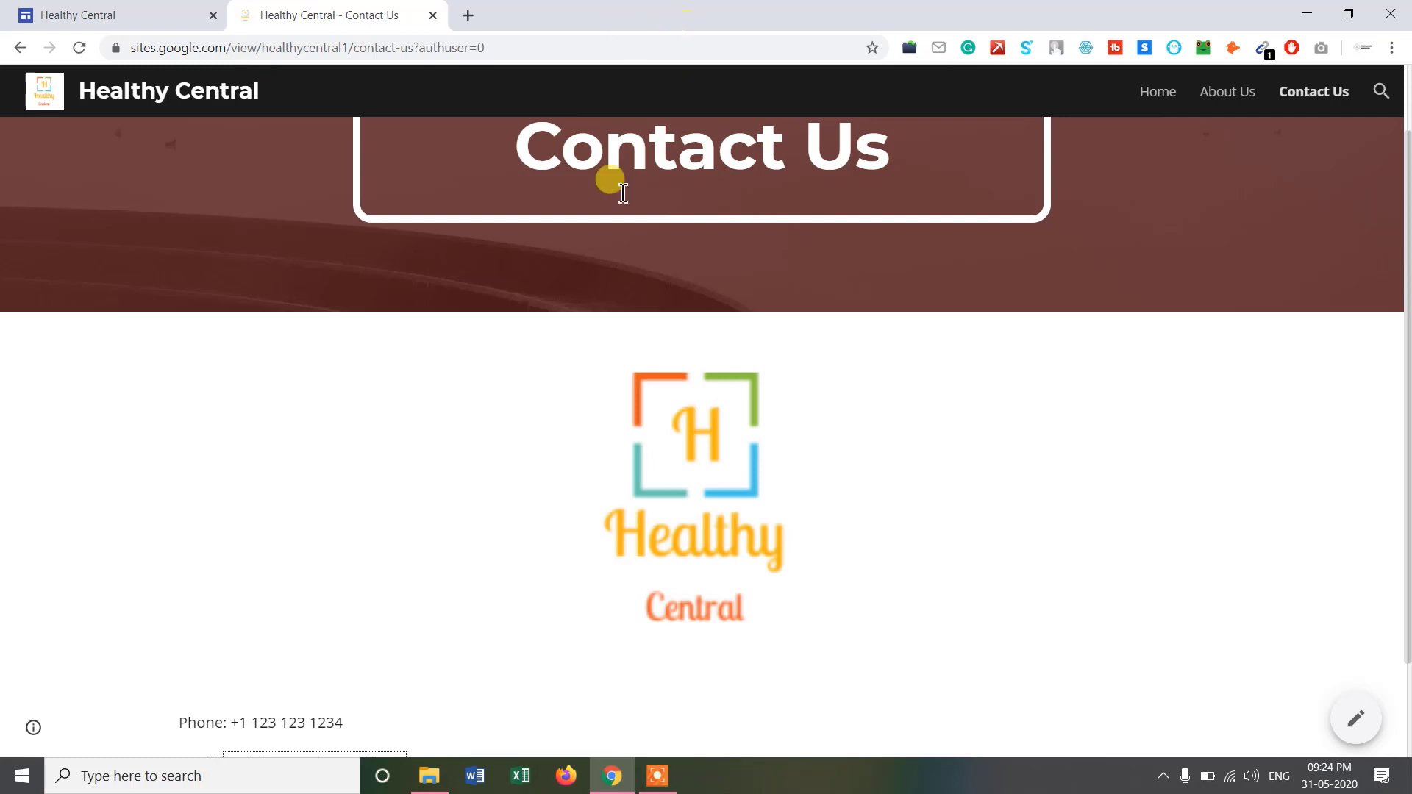
pyautogui.scroll(1, 523, 356)
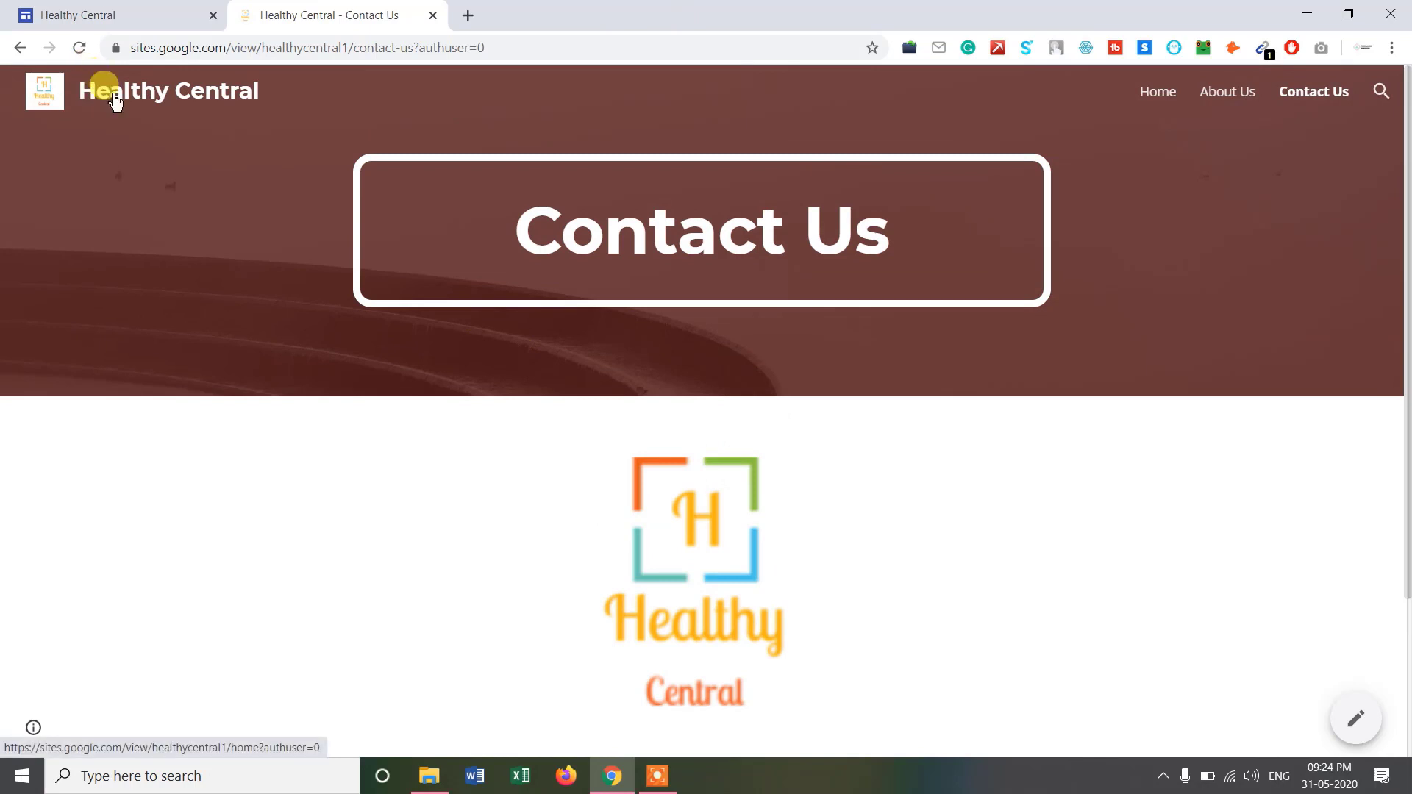
pyautogui.click(103, 90)
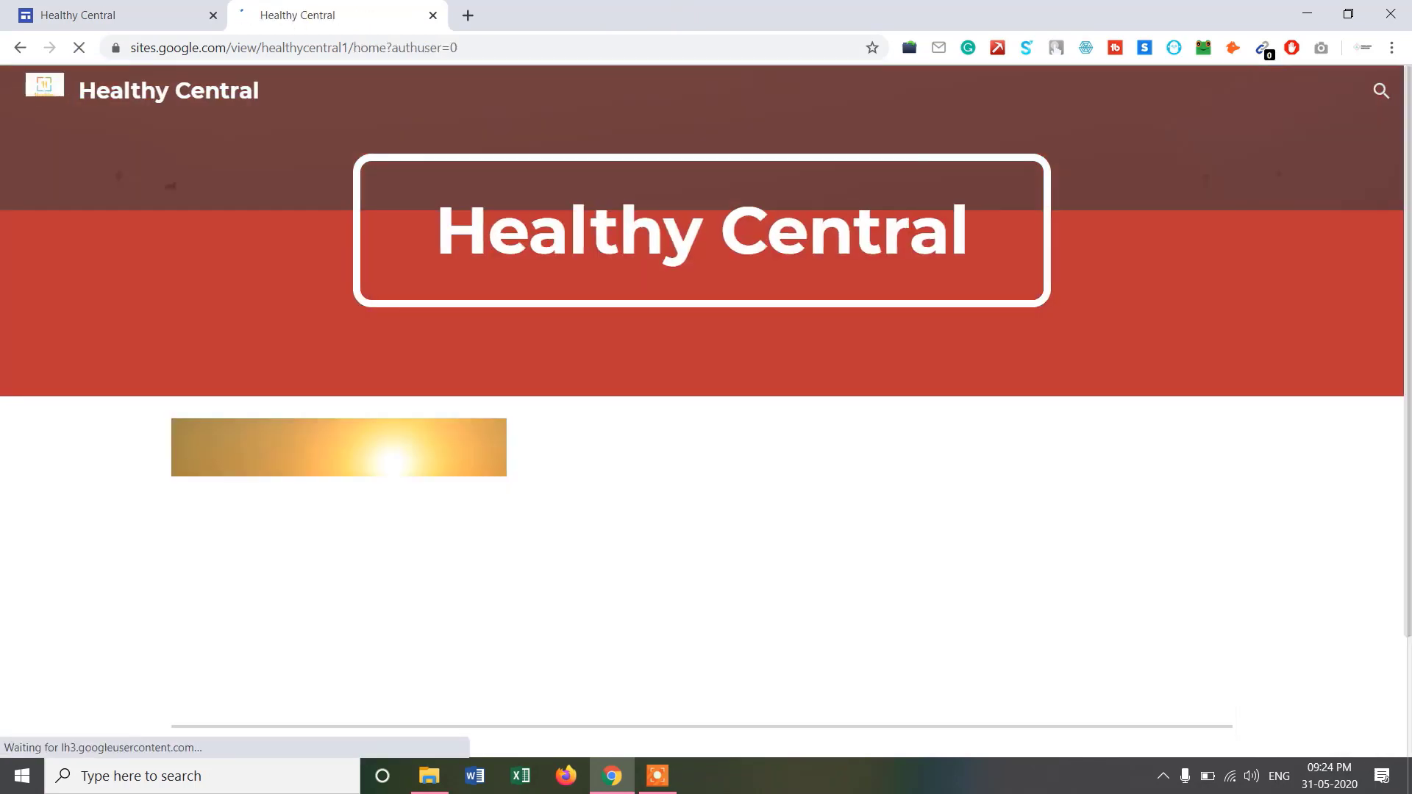